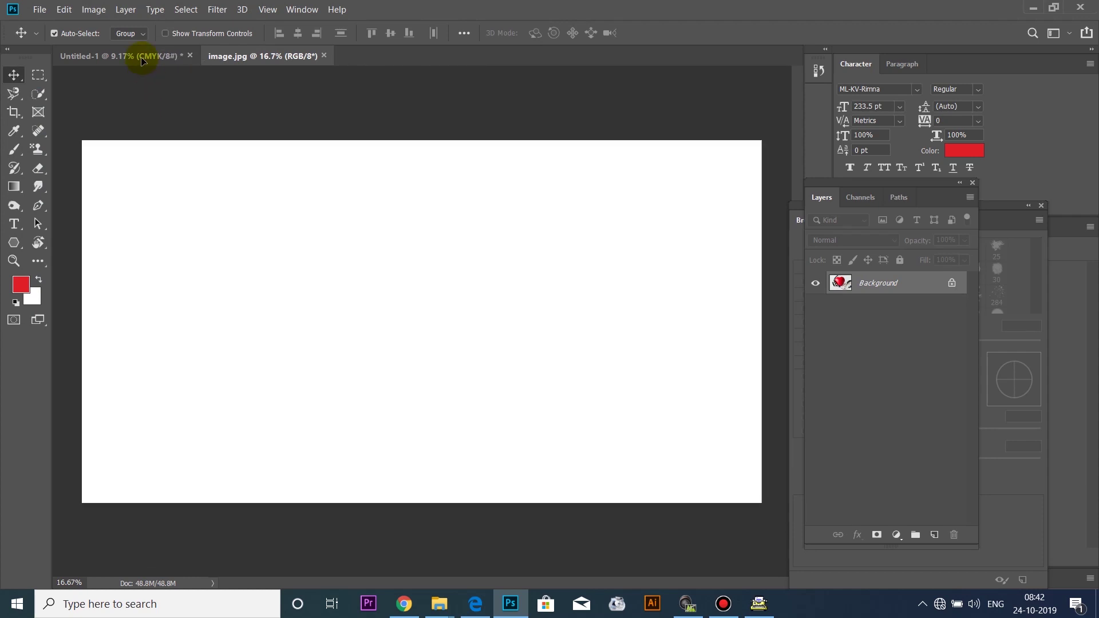
Enlarge the heart photo and the Malayalam text, then view the banner at print size.
{"action": "key", "text": "ctrl+t"}
{"action": "mouse_move", "coordinate": [687, 309]}
{"action": "left_mouse_down"}
{"action": "mouse_move", "coordinate": [872, 143]}
{"action": "mouse_move", "coordinate": [877, 122]}
{"action": "left_mouse_up"}
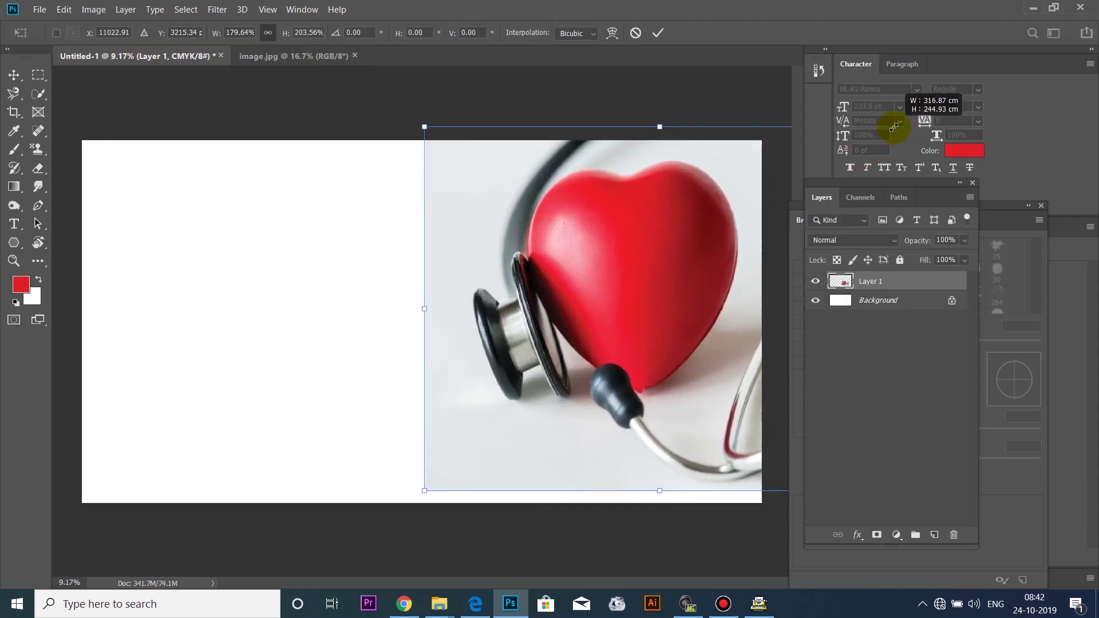
{"action": "key", "text": "ctrl+a"}
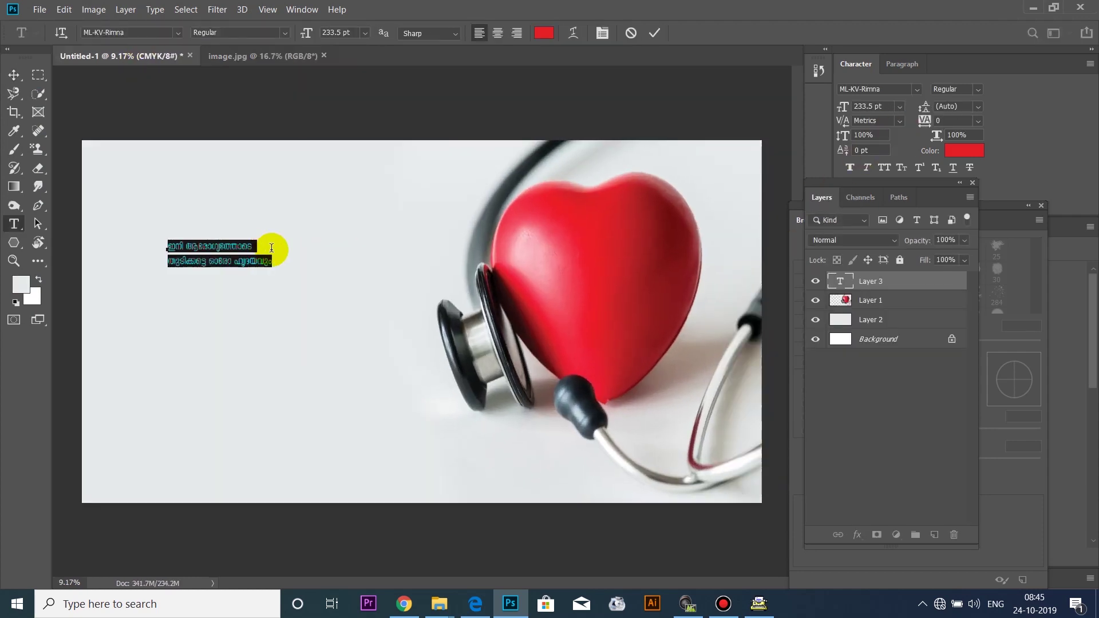
{"action": "left_click_drag", "start_coordinate": [306, 34], "coordinate": [349, 33]}
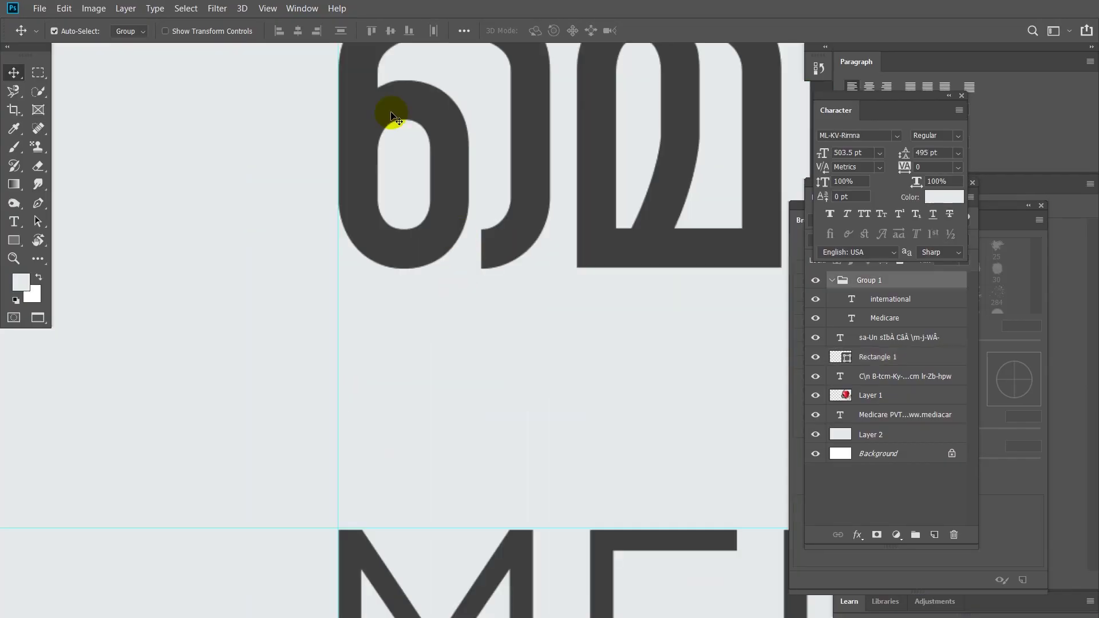
{"action": "left_click", "coordinate": [267, 8]}
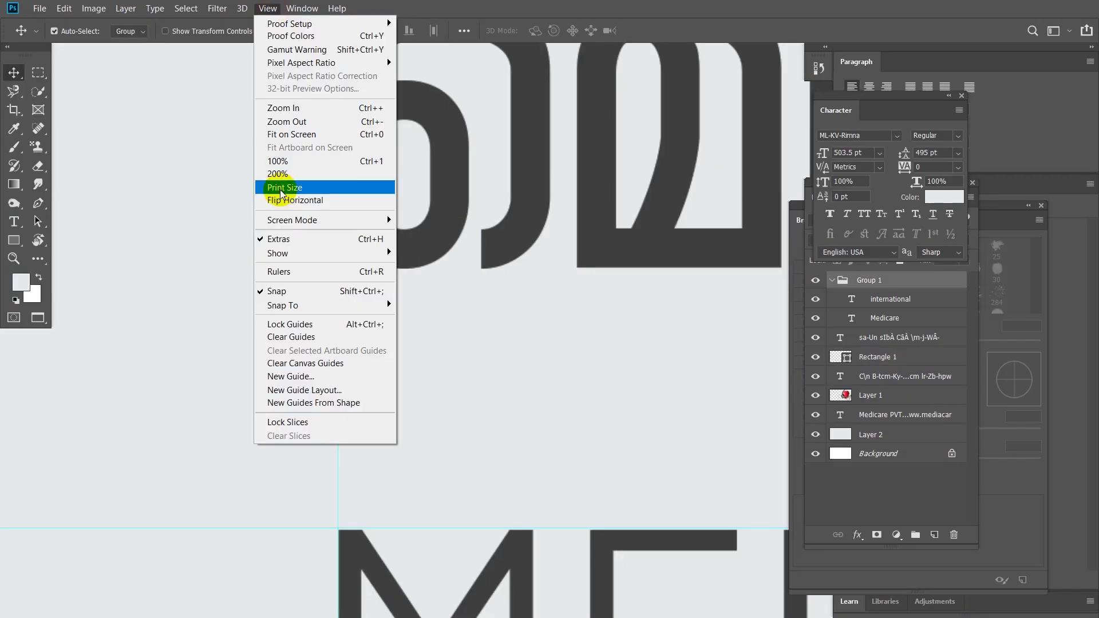
{"action": "left_click", "coordinate": [280, 186]}
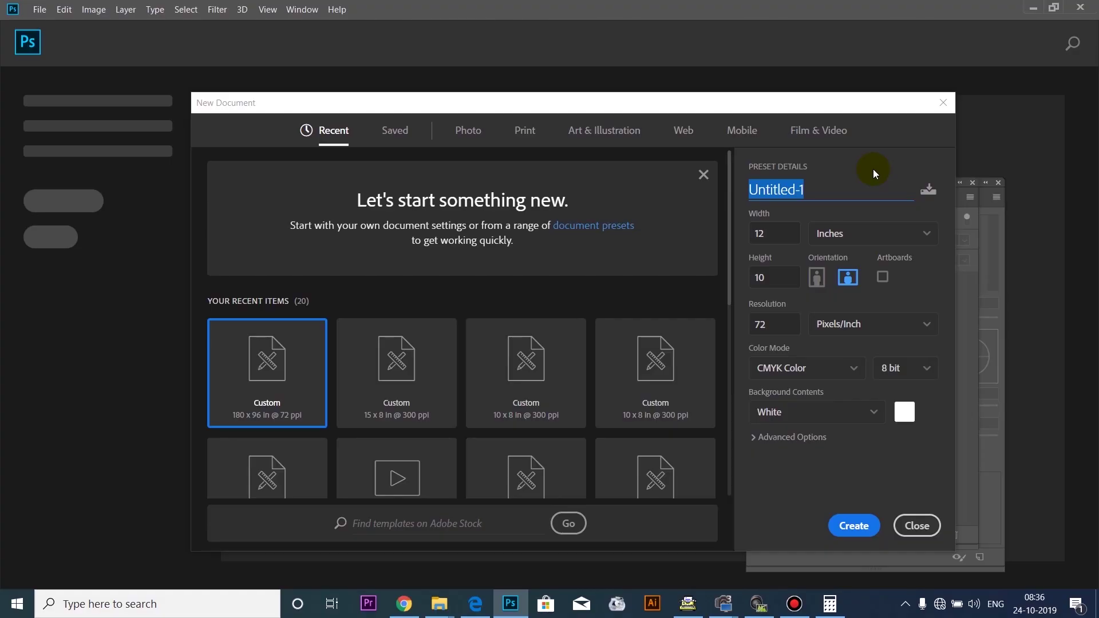
Keep Inches as the width unit and launch Windows Calculator alongside Photoshop.
{"action": "left_click", "coordinate": [878, 233]}
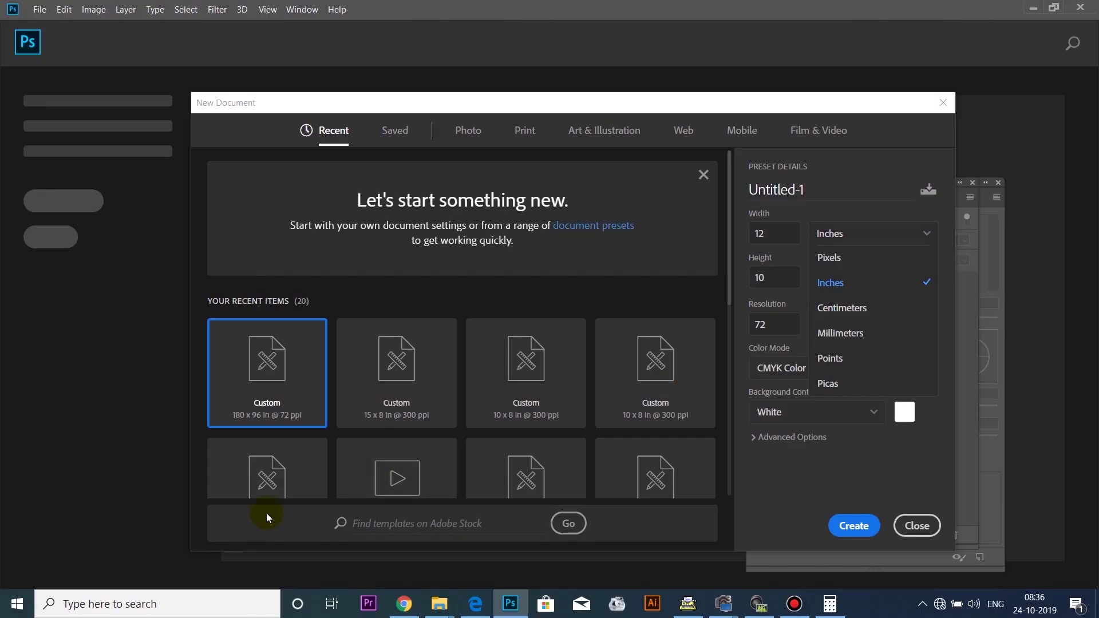
{"action": "key", "text": "super+r"}
{"action": "key", "text": "Escape"}
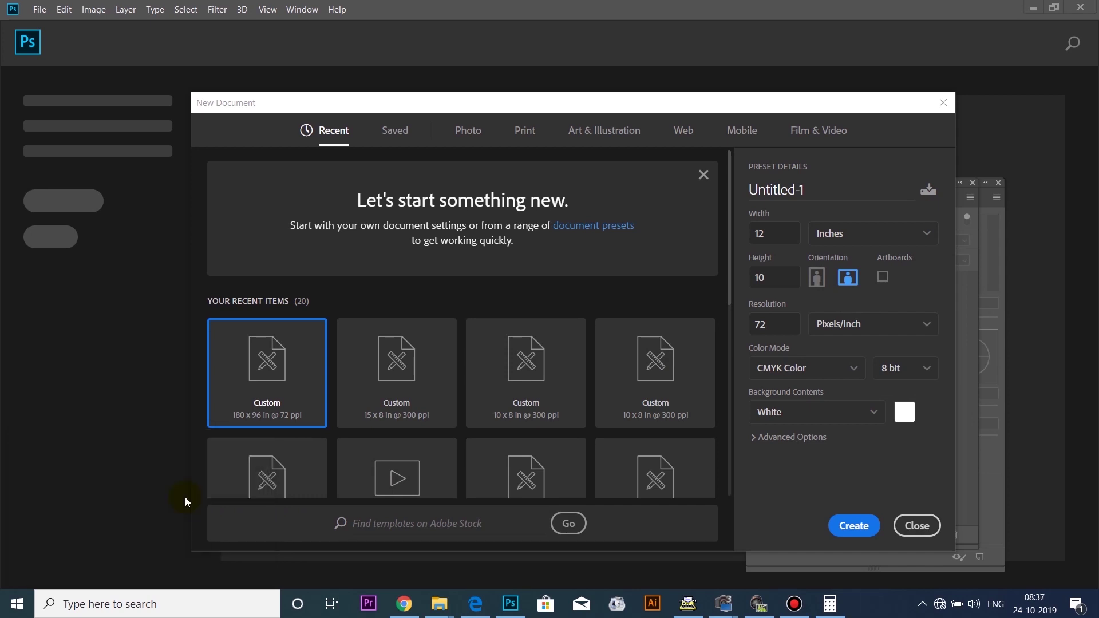
{"action": "key", "text": "XF86Calculator"}
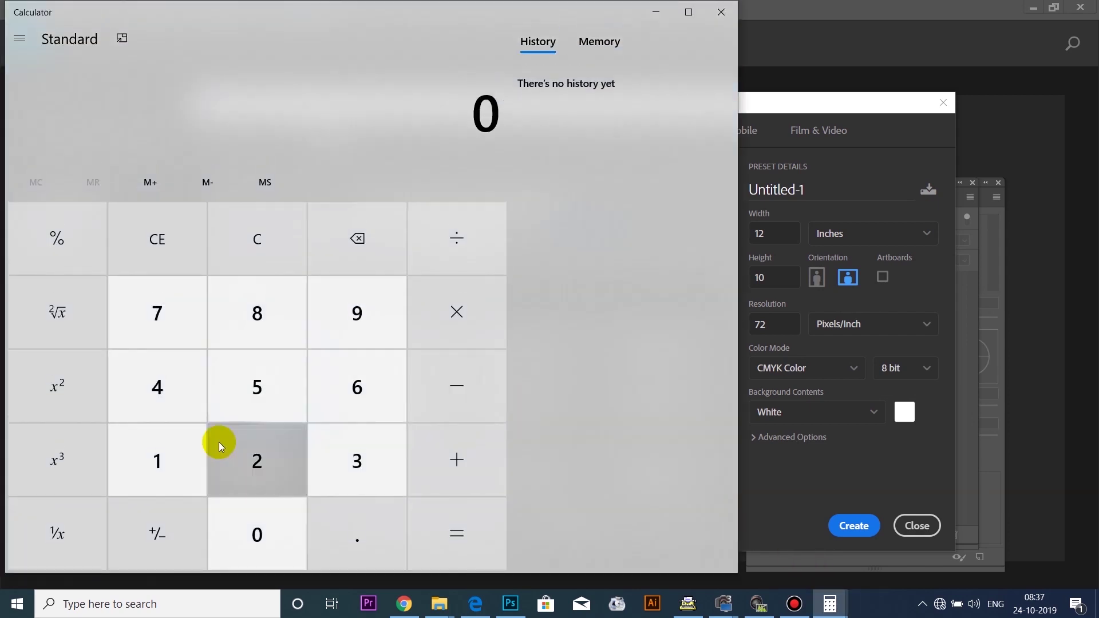
{"action": "left_click", "coordinate": [179, 446]}
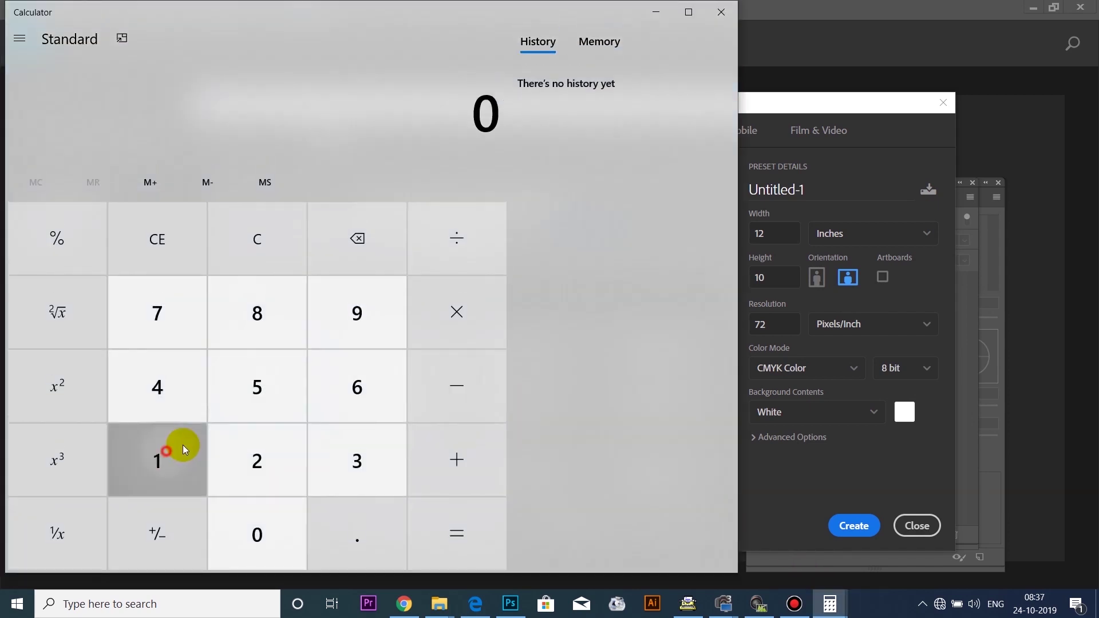
Calculate 15 × 12 = 180 and enter 180 as the document Width.
{"action": "left_click", "coordinate": [257, 401]}
{"action": "left_click", "coordinate": [456, 329]}
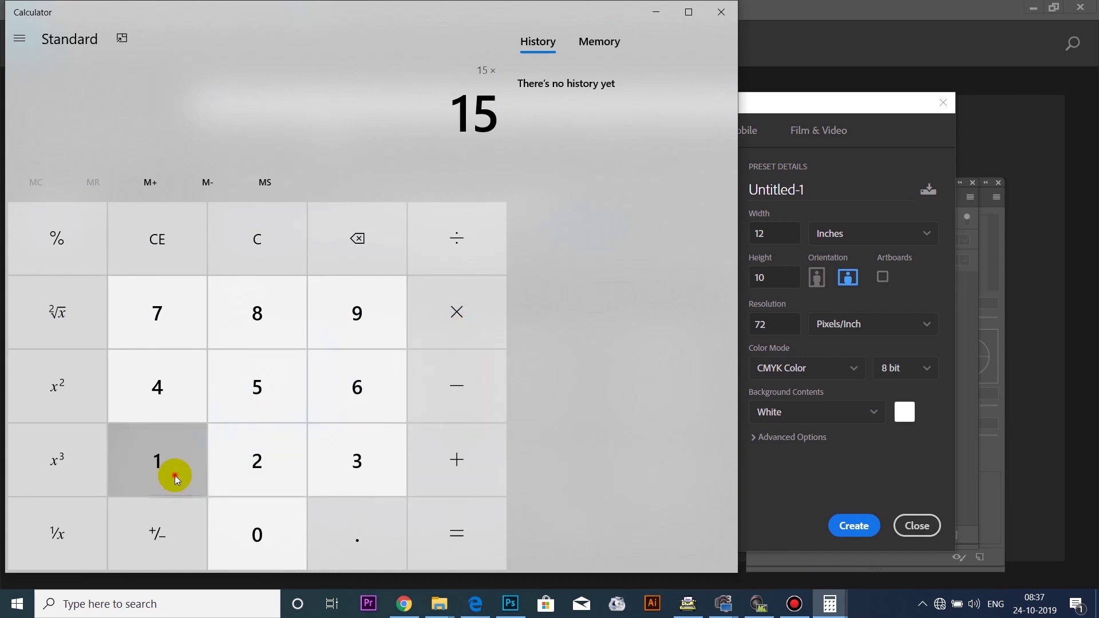
{"action": "left_click", "coordinate": [171, 475]}
{"action": "left_click", "coordinate": [250, 458]}
{"action": "left_click", "coordinate": [435, 535]}
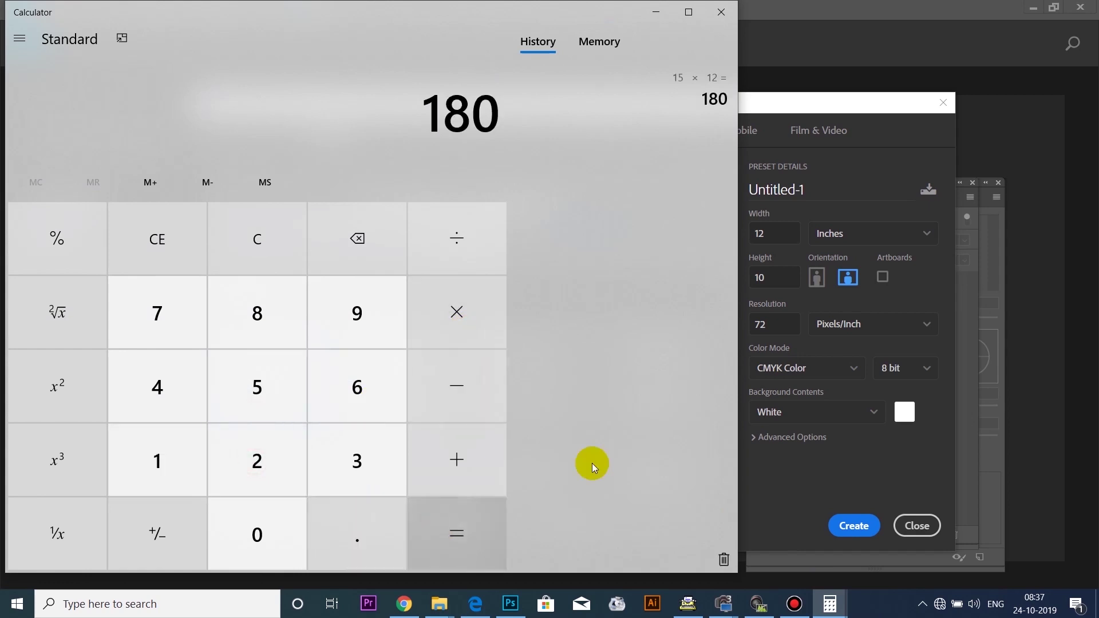
{"action": "left_click", "coordinate": [837, 200]}
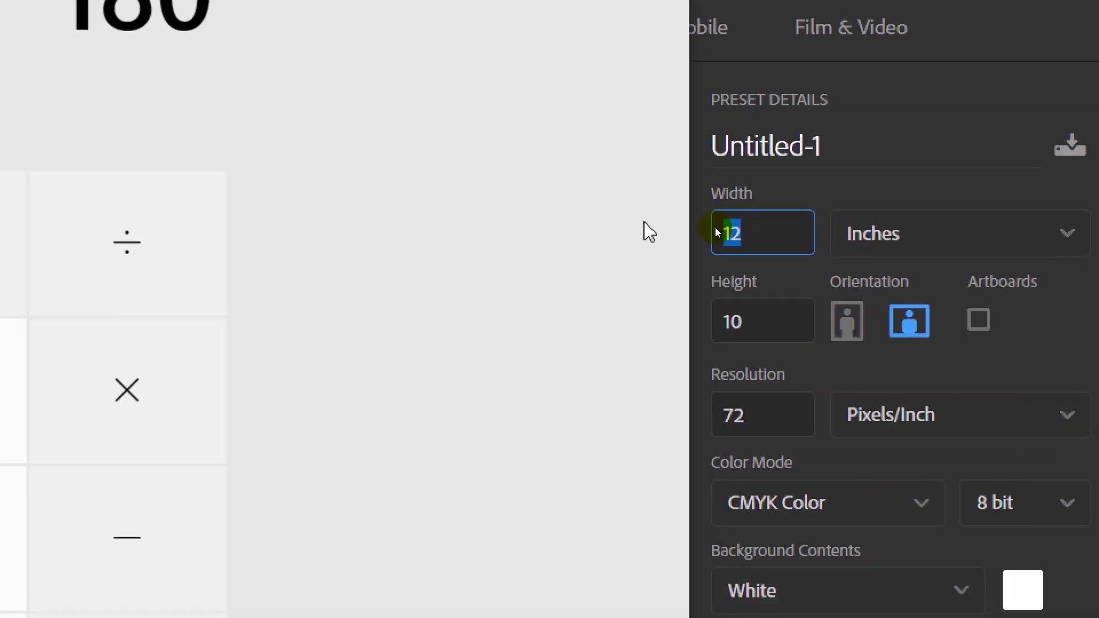
{"action": "type", "text": "180"}
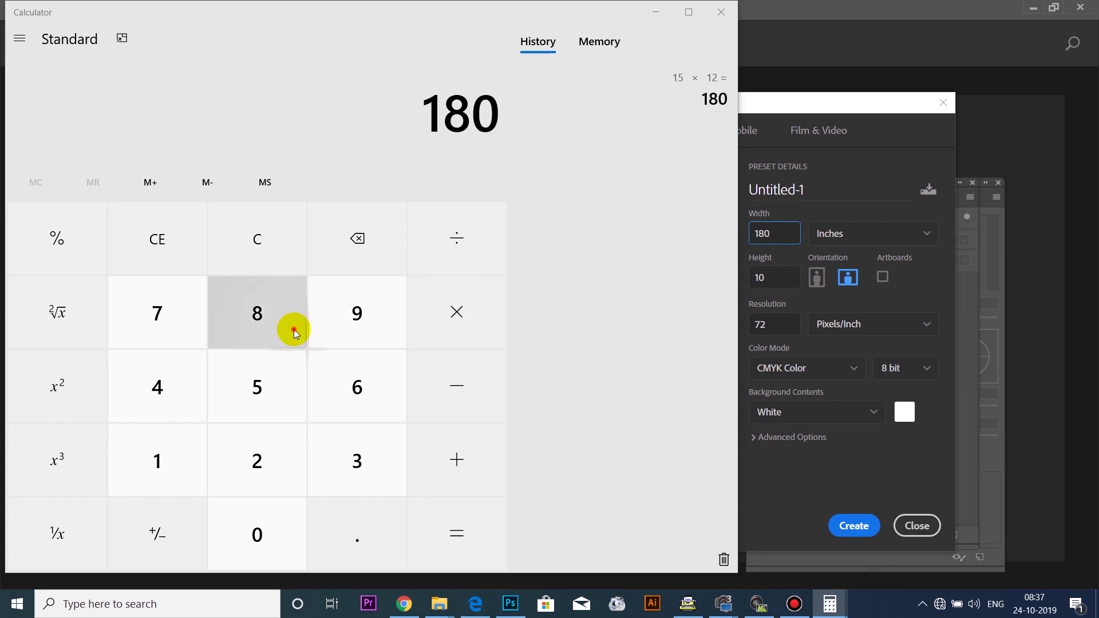
Calculate 8 × 12 = 96 and select the Height value for replacing.
{"action": "left_click", "coordinate": [292, 329]}
{"action": "left_click", "coordinate": [442, 325]}
{"action": "left_click", "coordinate": [177, 473]}
{"action": "left_click", "coordinate": [253, 458]}
{"action": "left_click", "coordinate": [442, 527]}
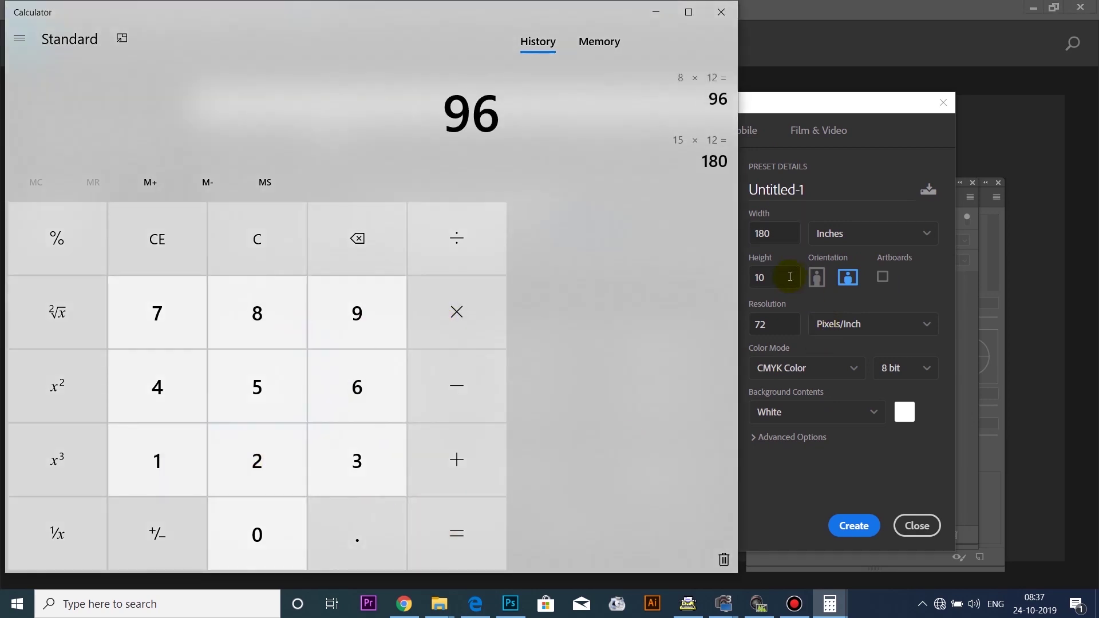
{"action": "double_click", "coordinate": [793, 277]}
{"action": "left_click", "coordinate": [740, 107]}
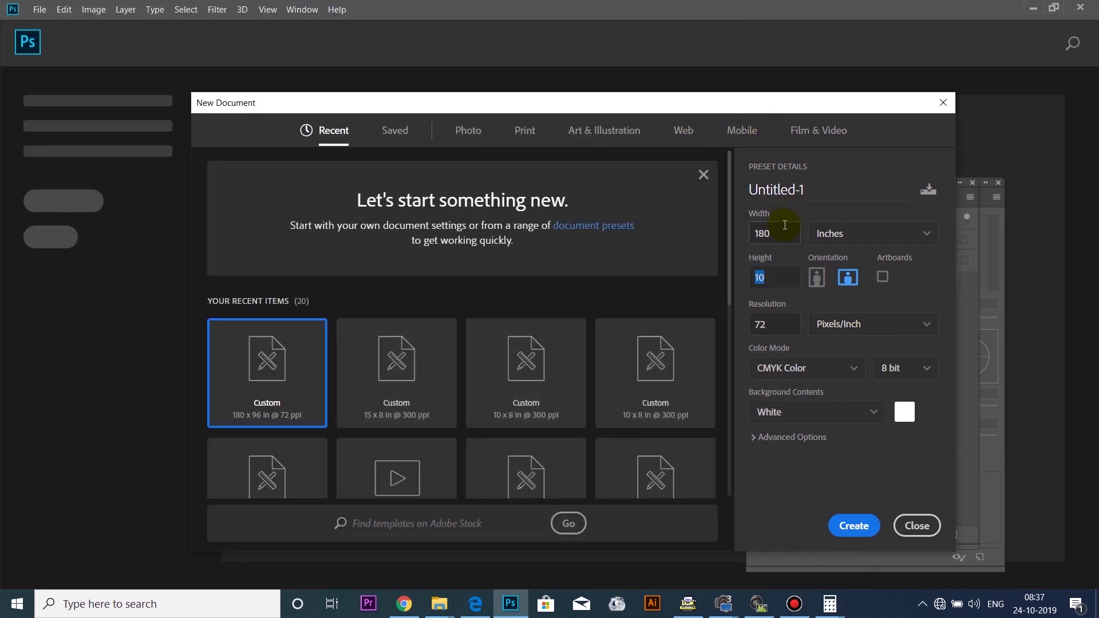
{"action": "left_click", "coordinate": [780, 279]}
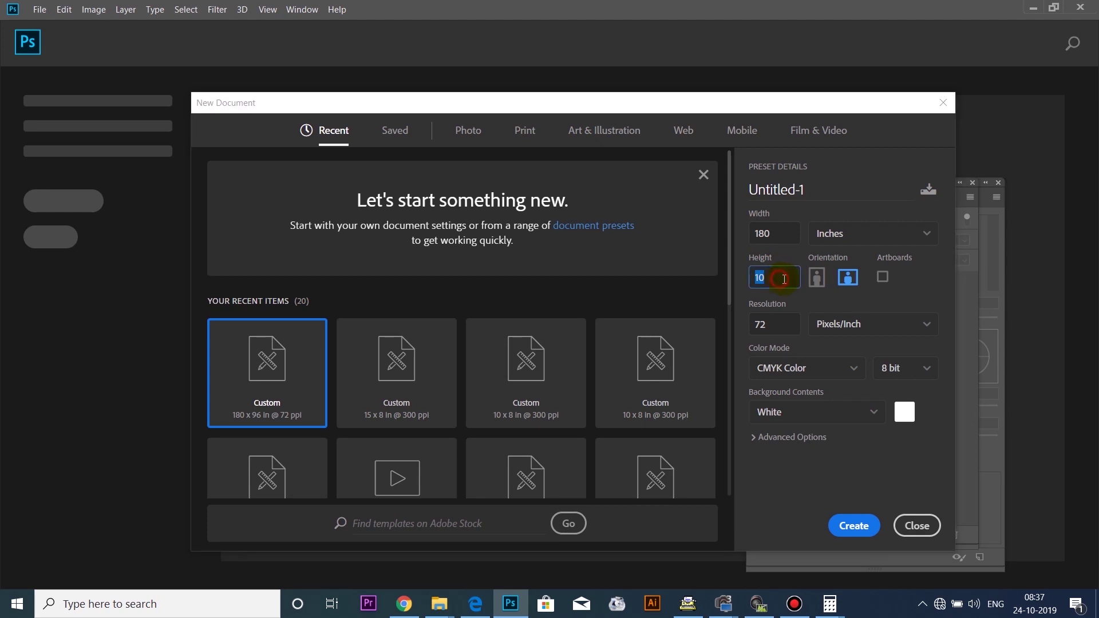
Set Height to 96 inches and Resolution to 72 pixels/inch, keeping CMYK Color.
{"action": "type", "text": "96"}
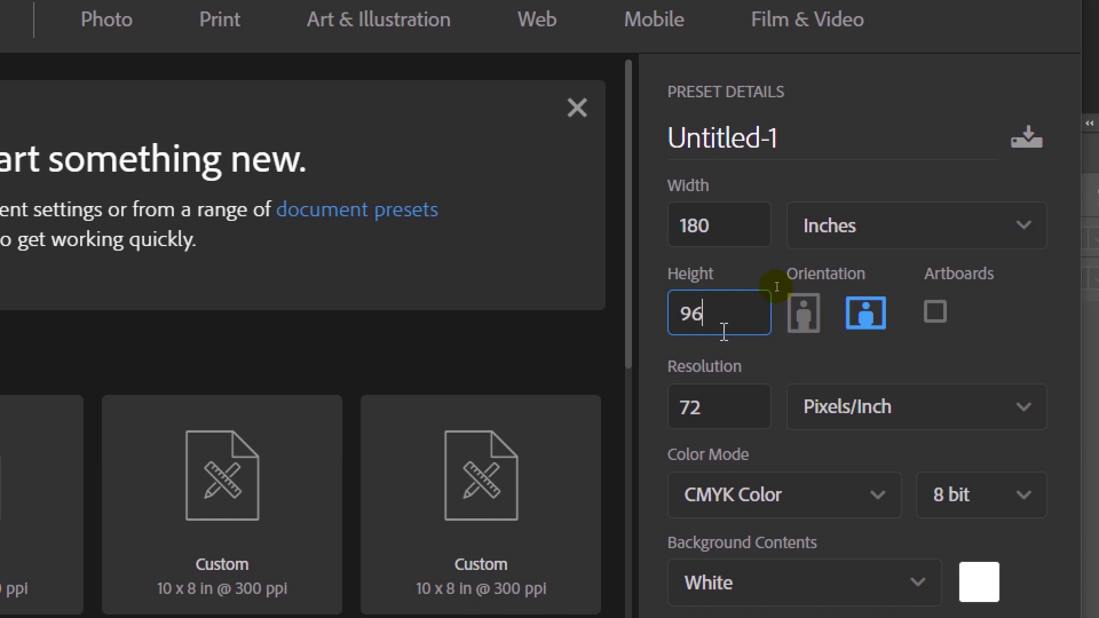
{"action": "left_click", "coordinate": [720, 405]}
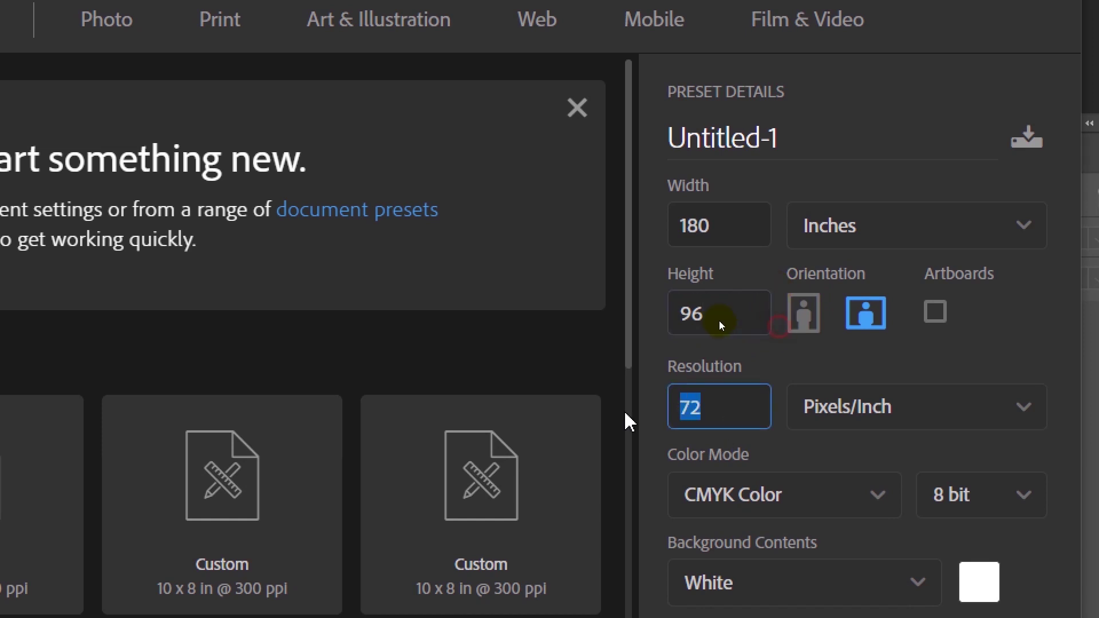
{"action": "type", "text": "72"}
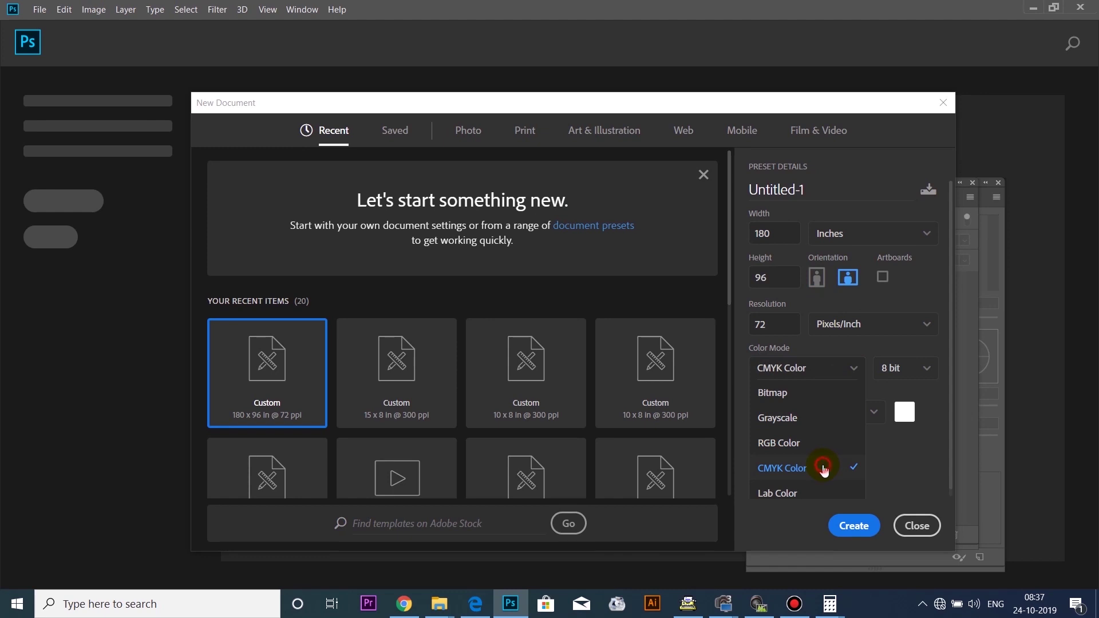
{"action": "left_click", "coordinate": [823, 468]}
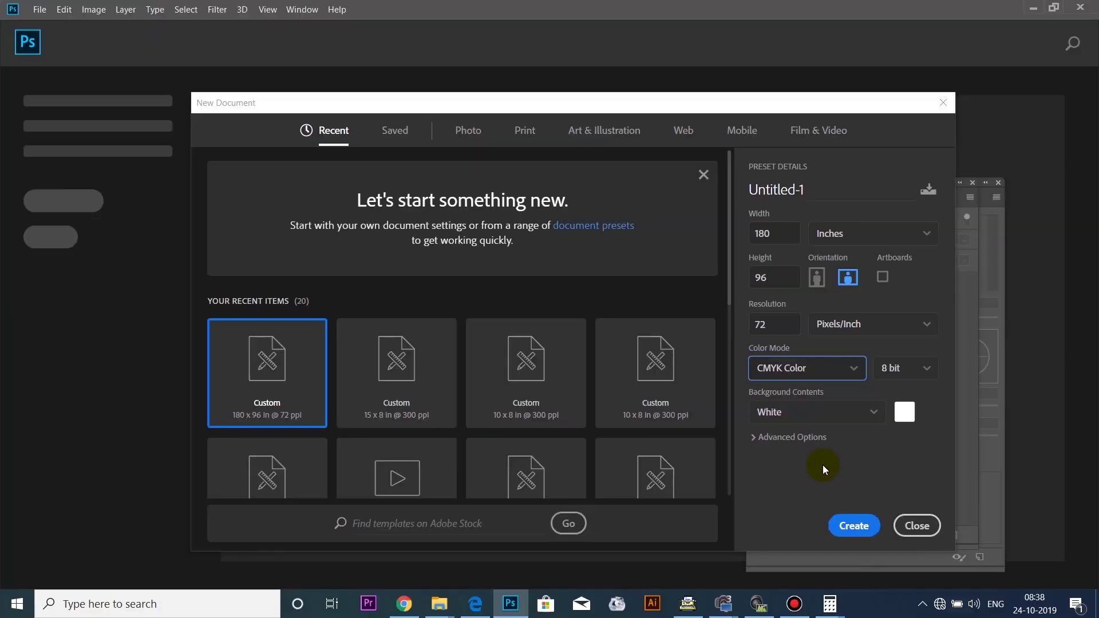
Create the blank 180 × 96 inch banner and open image.jpg.
{"action": "left_click", "coordinate": [853, 522]}
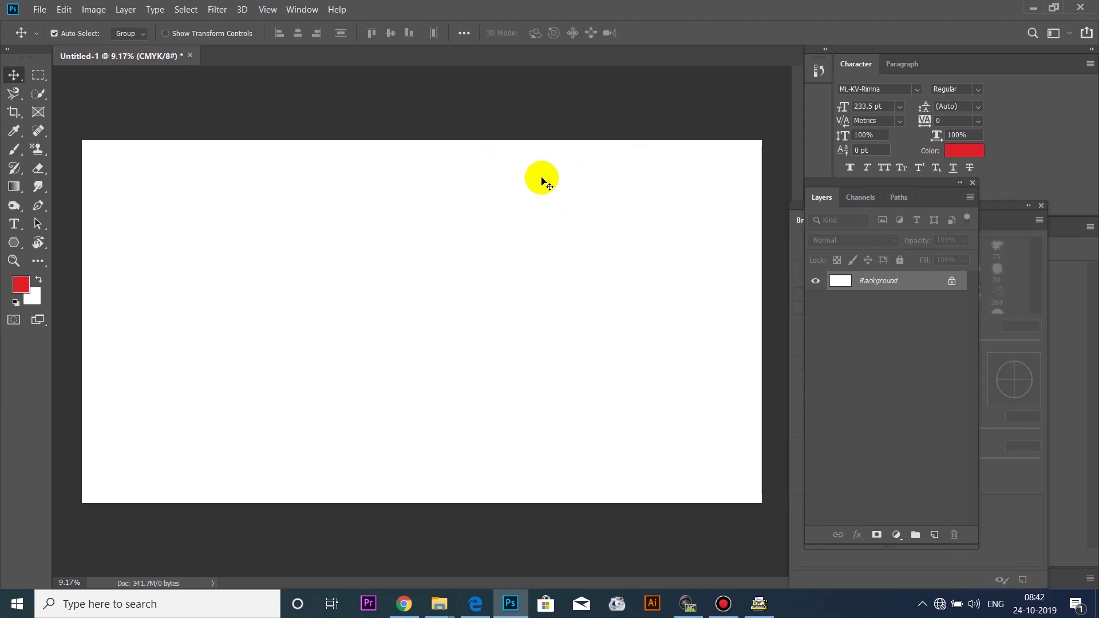
{"action": "left_click", "coordinate": [39, 9]}
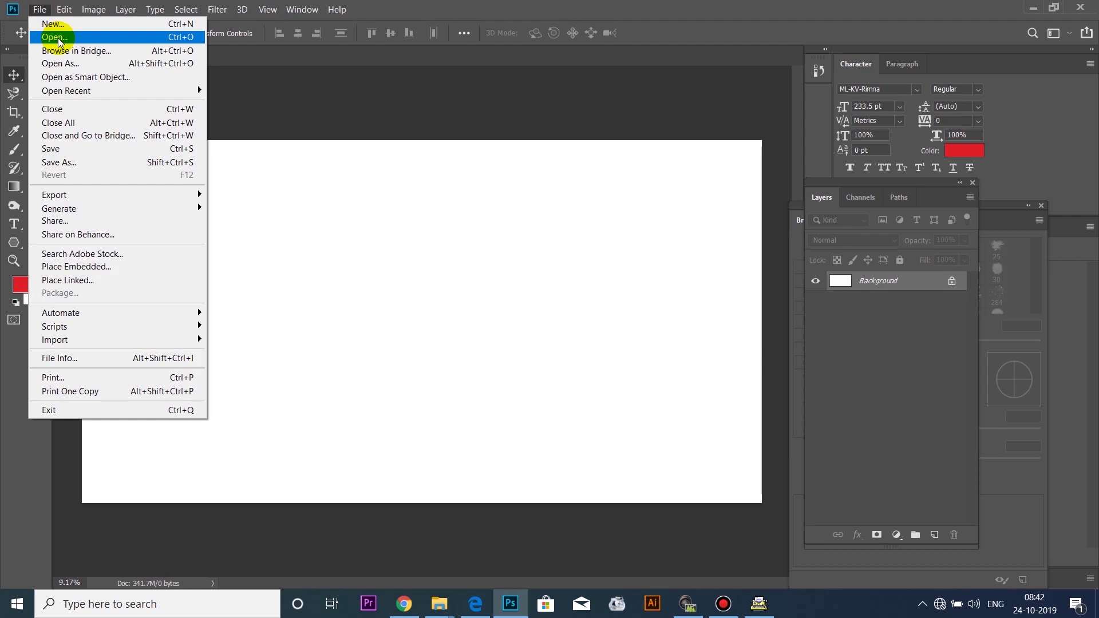
{"action": "left_click", "coordinate": [59, 39]}
{"action": "left_click", "coordinate": [180, 132]}
{"action": "double_click", "coordinate": [180, 132]}
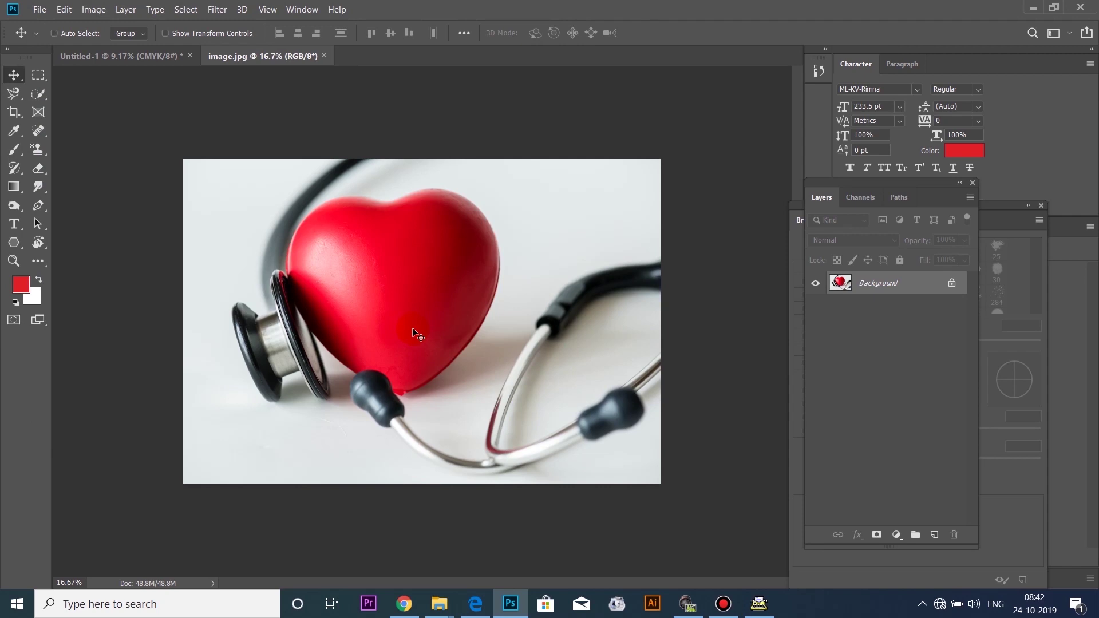
Drag the heart photo into Untitled-1 and scale it up across the right side.
{"action": "left_click_drag", "start_coordinate": [413, 332], "coordinate": [142, 60]}
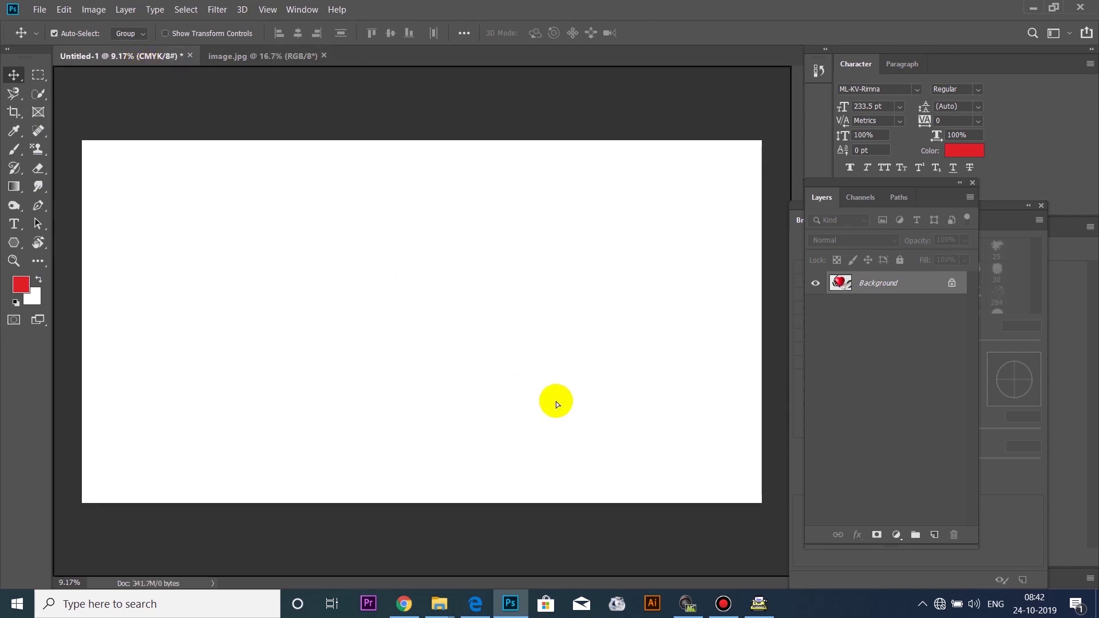
{"action": "left_click_drag", "start_coordinate": [142, 60], "coordinate": [558, 403]}
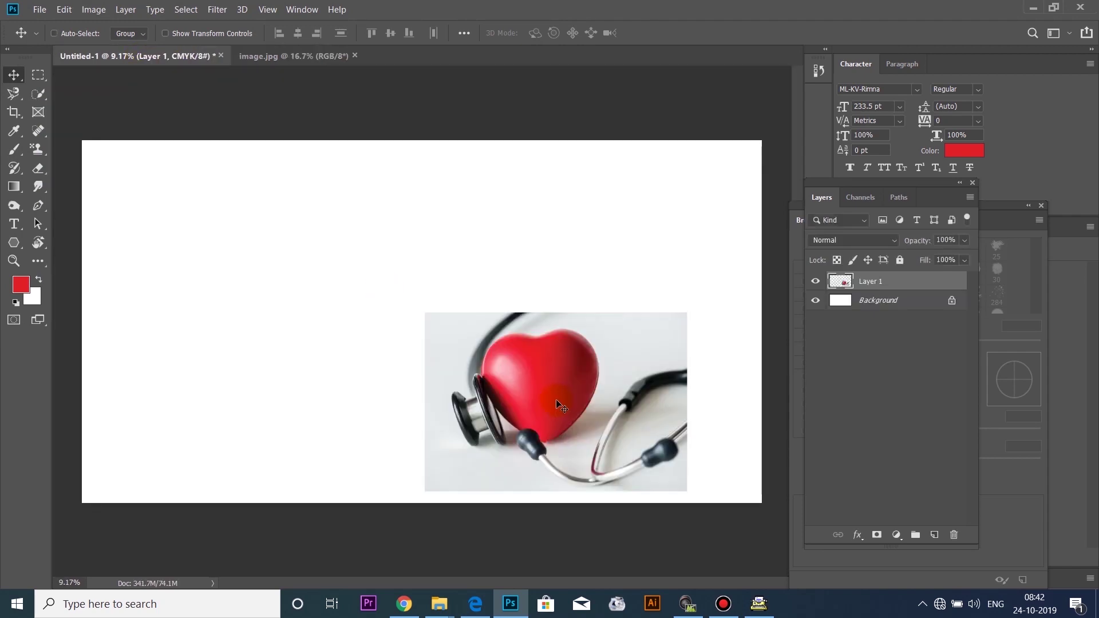
{"action": "key", "text": "ctrl+t"}
{"action": "left_click_drag", "start_coordinate": [687, 312], "coordinate": [895, 128]}
{"action": "left_click_drag", "start_coordinate": [635, 263], "coordinate": [604, 272]}
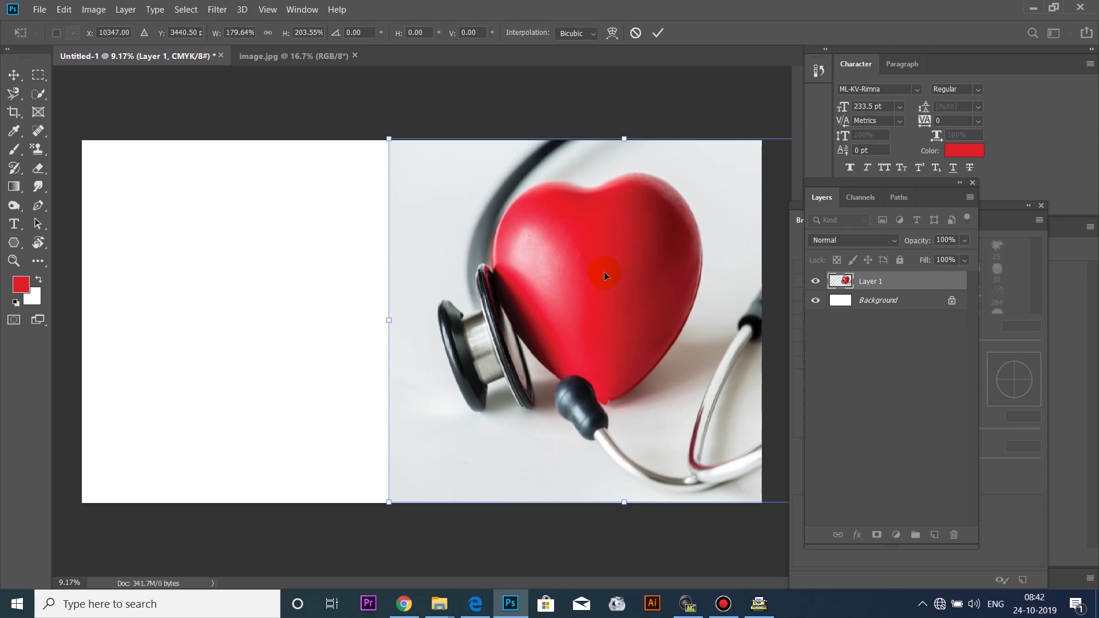
Commit the photo, add Layer 2 above Background, and fill it with the photo's sampled grey.
{"action": "key", "text": "Return"}
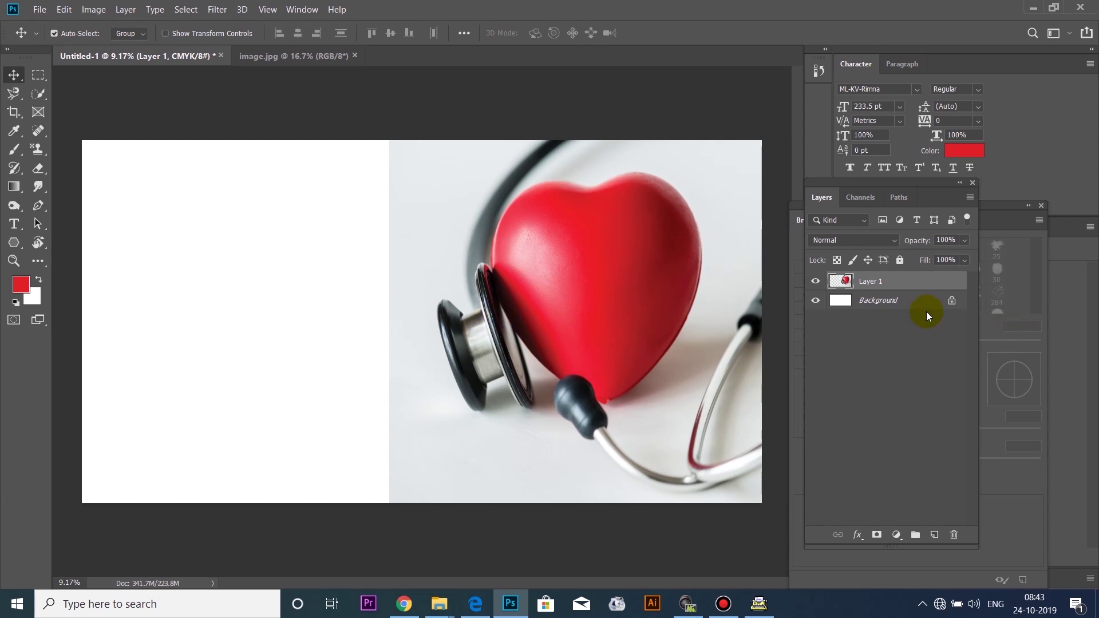
{"action": "left_click", "coordinate": [905, 309]}
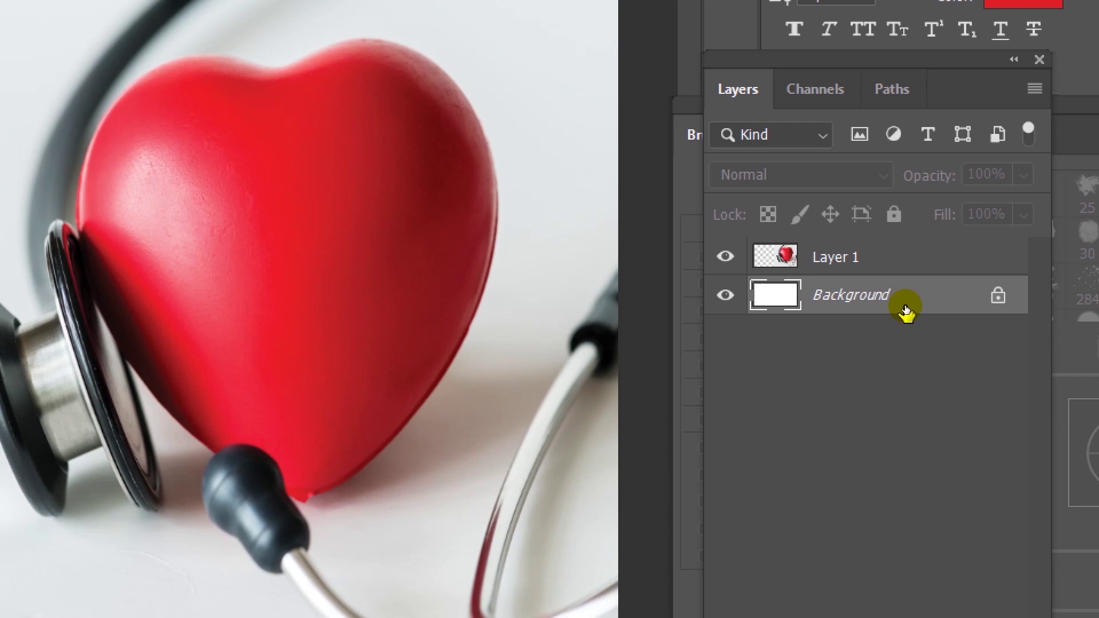
{"action": "key", "text": "ctrl+shift+n"}
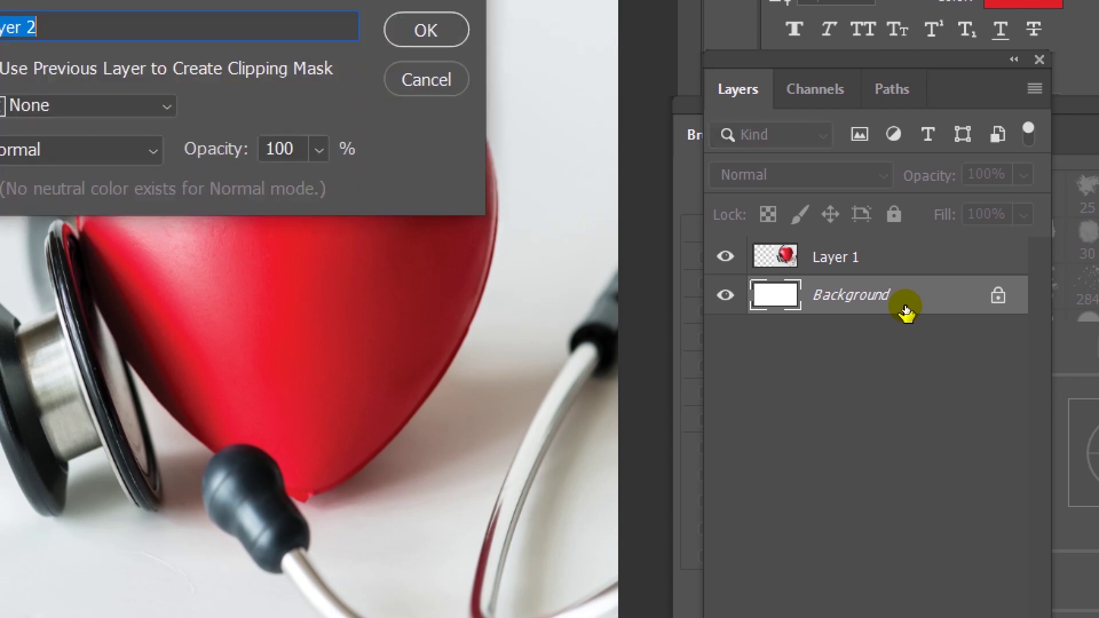
{"action": "key", "text": "Return"}
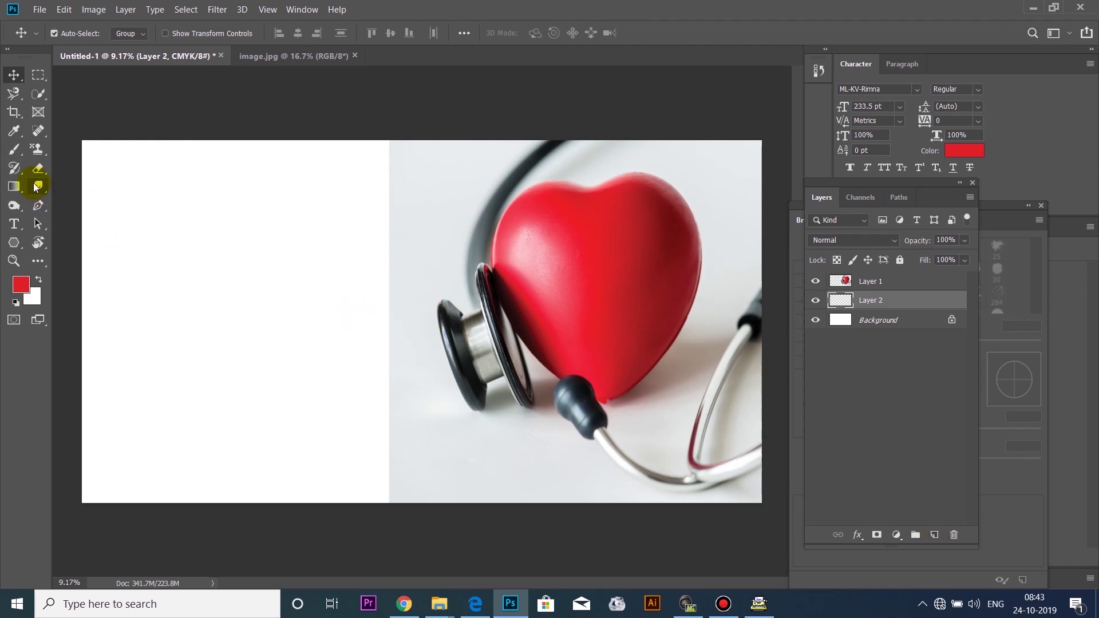
{"action": "key", "text": "i"}
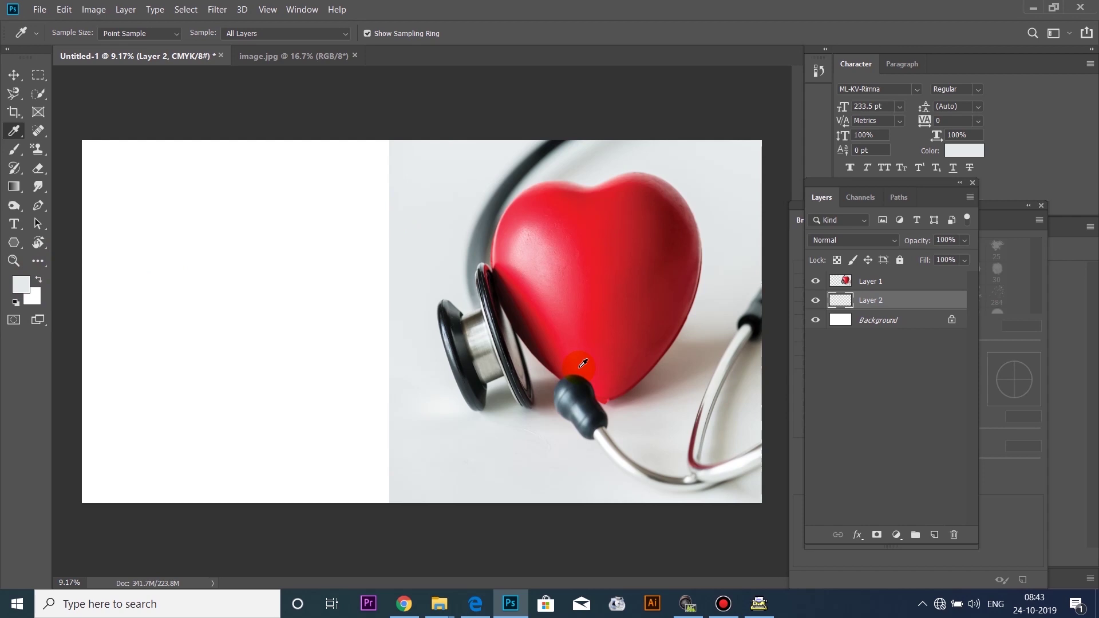
{"action": "key", "text": "alt+BackSpace"}
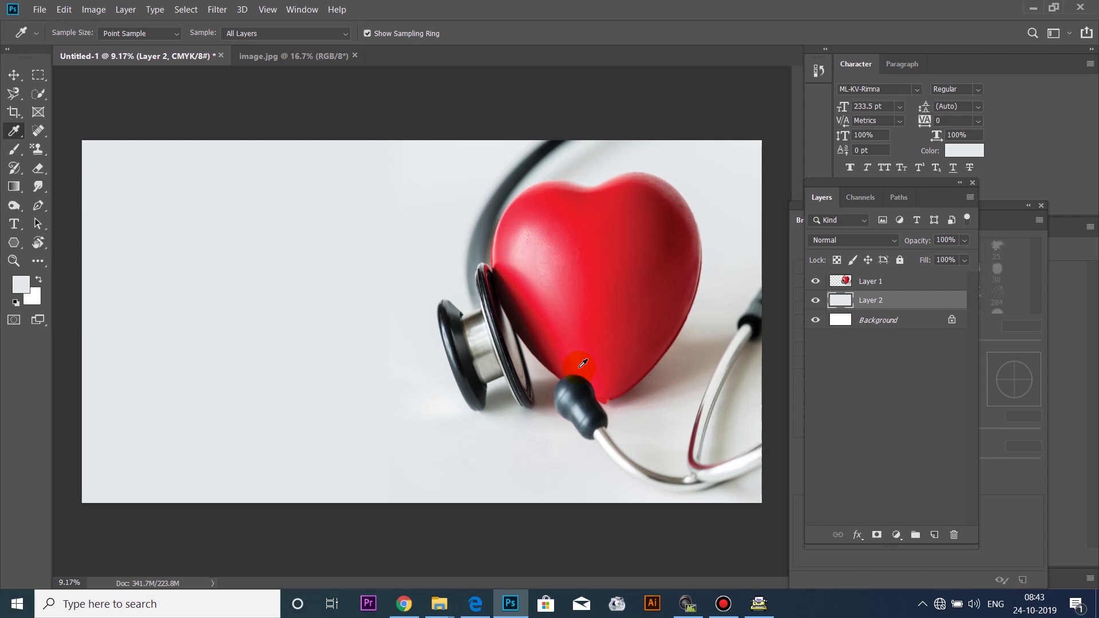
Select Layer 1 and soft-erase the heart photo's hard left edge.
{"action": "key", "text": "v"}
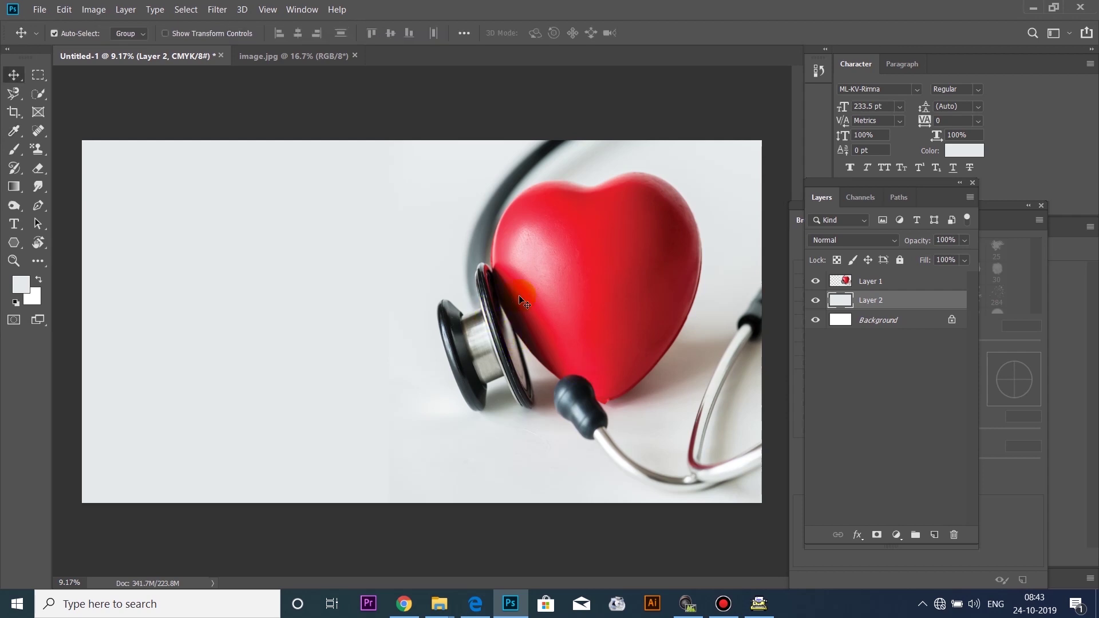
{"action": "left_click", "coordinate": [522, 300]}
{"action": "key", "text": "e"}
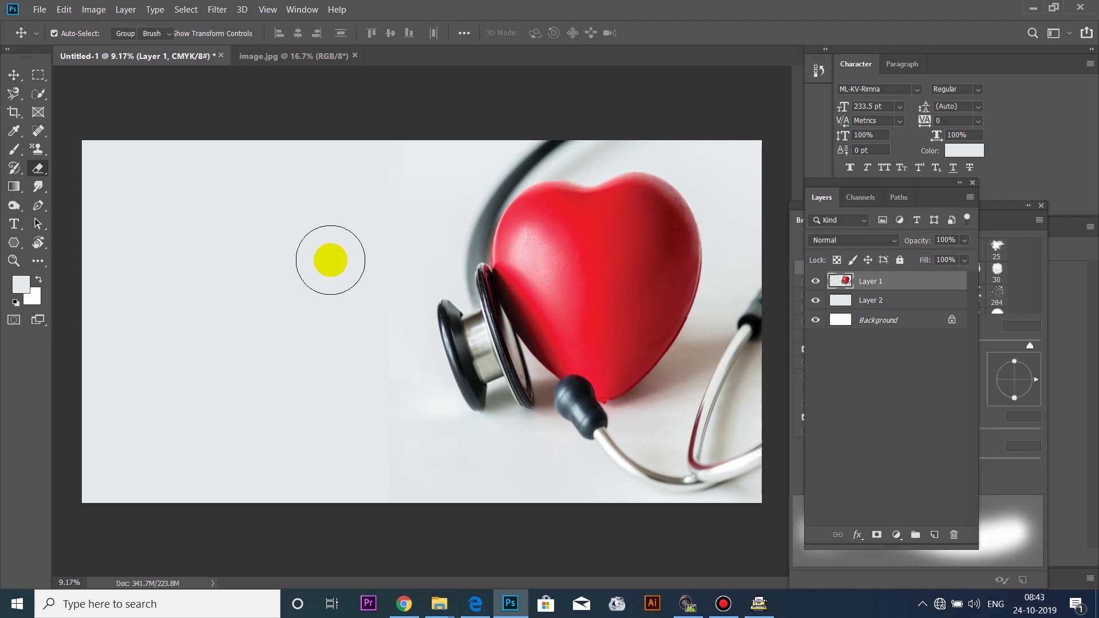
{"action": "left_click", "coordinate": [350, 156]}
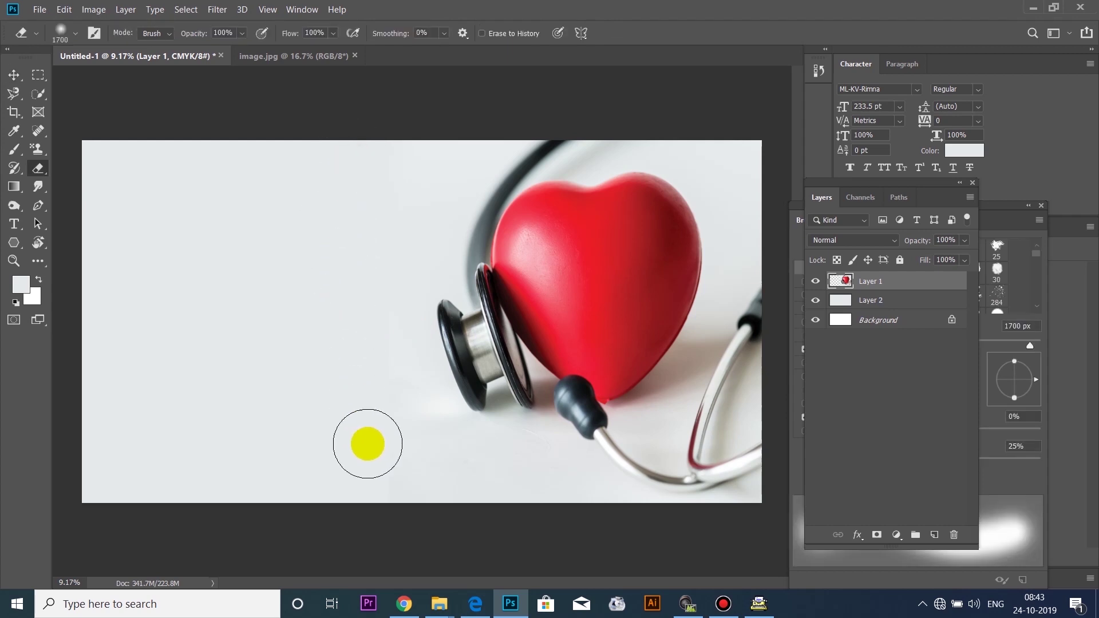
{"action": "left_click", "coordinate": [384, 489]}
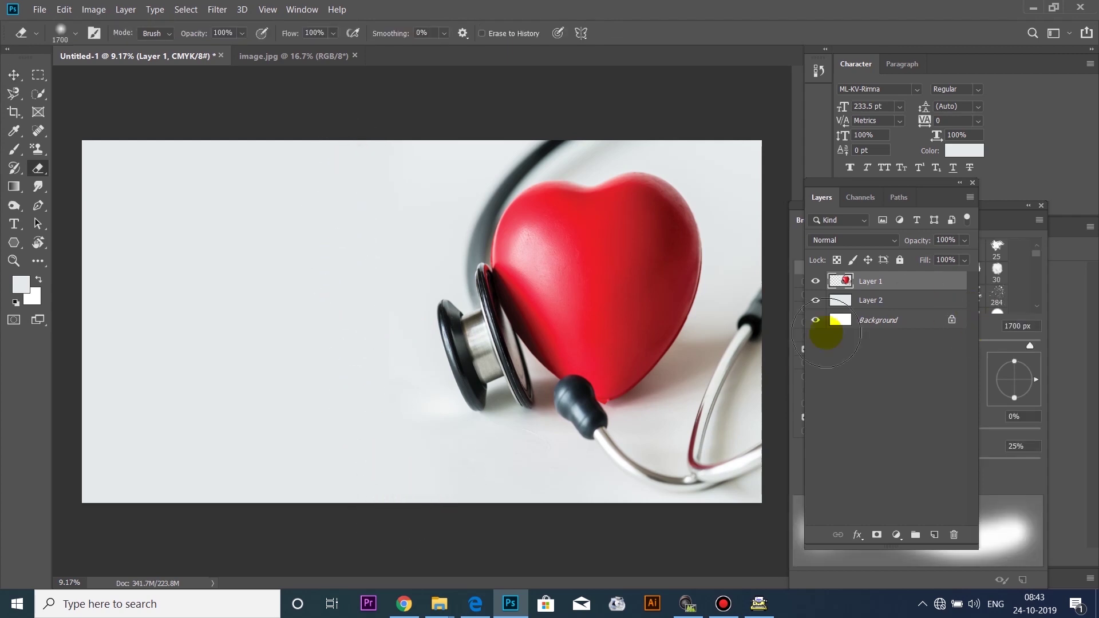
{"action": "left_click", "coordinate": [370, 429]}
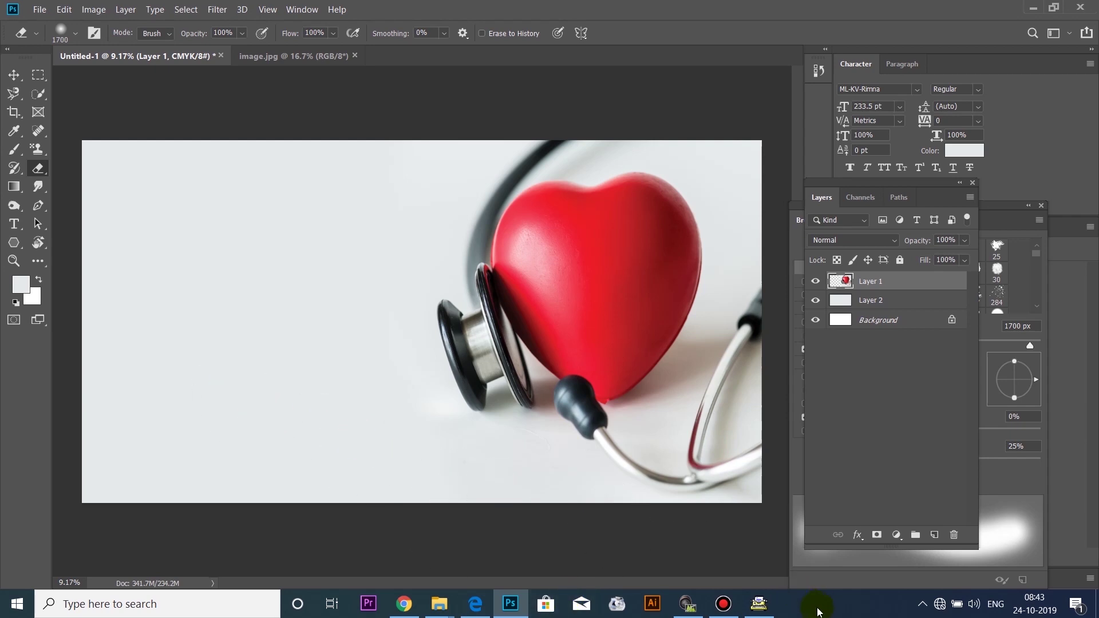
Select the first Malayalam headline line in Typeit, then return to Photoshop.
{"action": "left_click", "coordinate": [759, 604]}
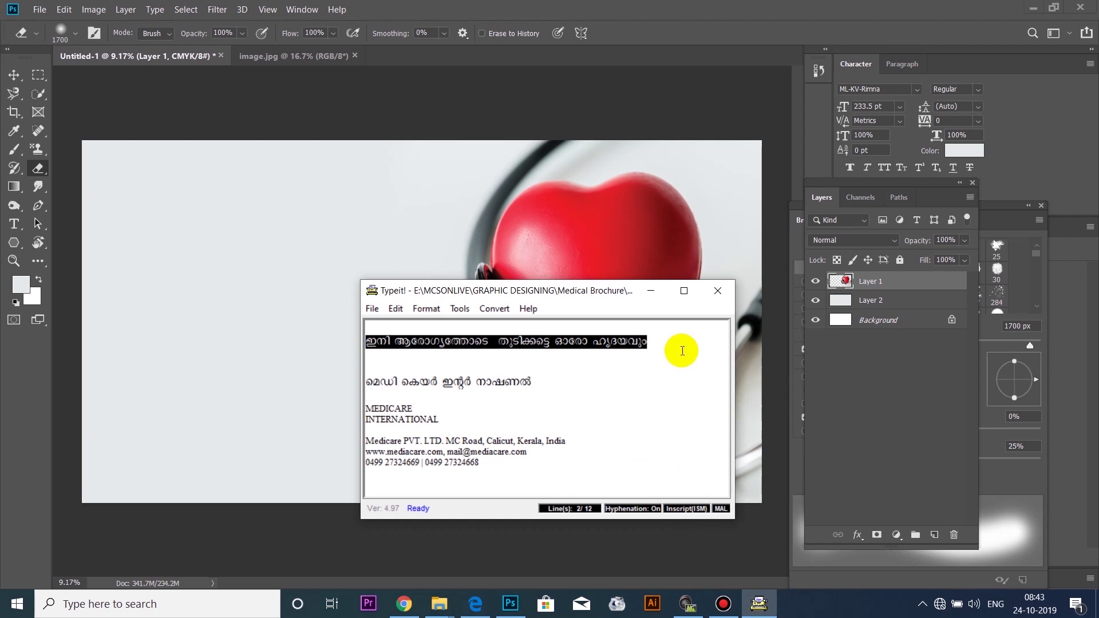
{"action": "left_click", "coordinate": [682, 351]}
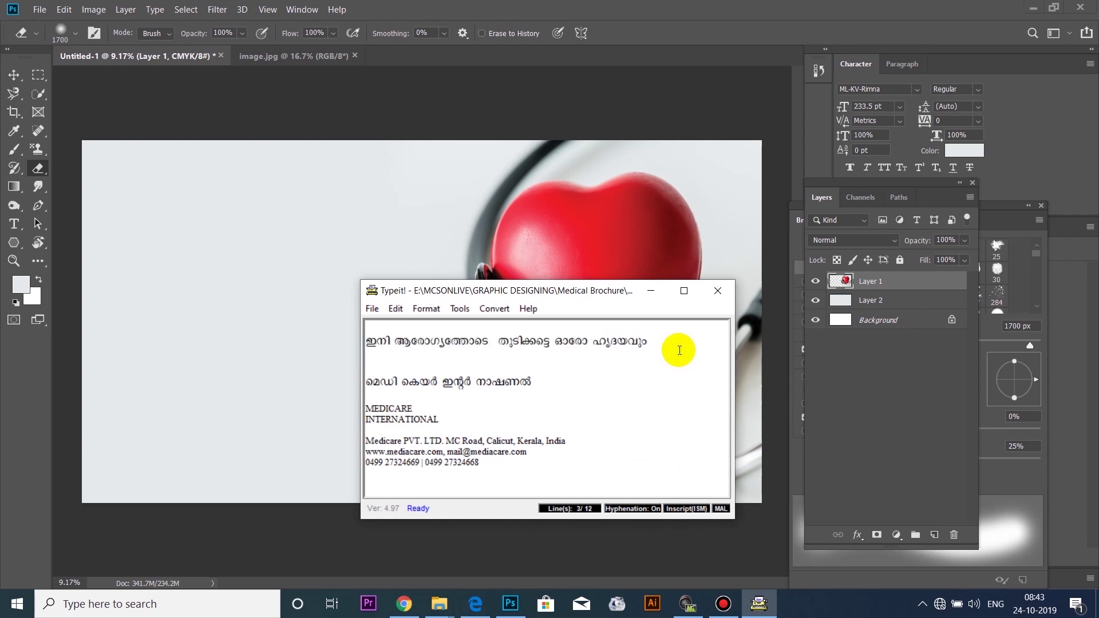
{"action": "left_click_drag", "start_coordinate": [670, 342], "coordinate": [347, 336]}
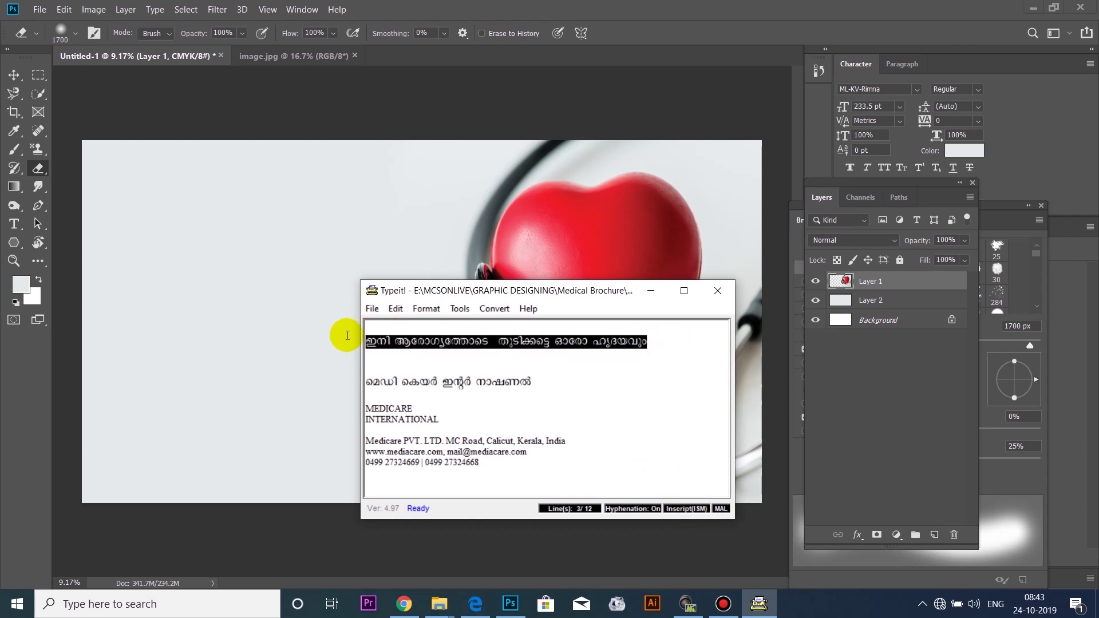
{"action": "left_click", "coordinate": [15, 75]}
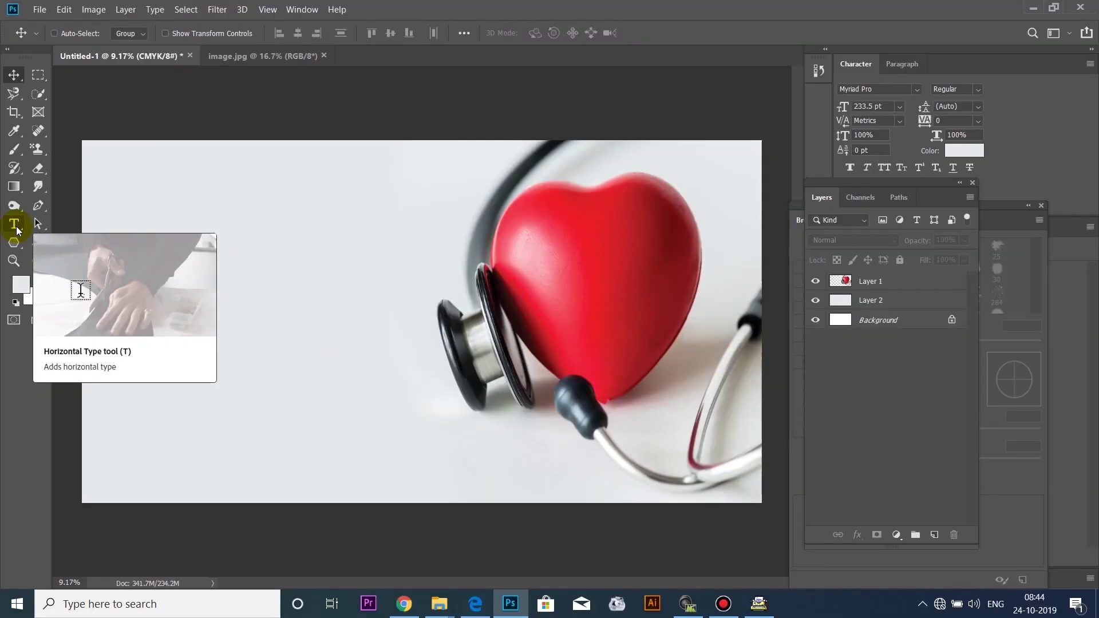
Paste the headline as a text layer on the banner's left, coloured heart red e61e26.
{"action": "left_click", "coordinate": [132, 220]}
{"action": "key", "text": "t"}
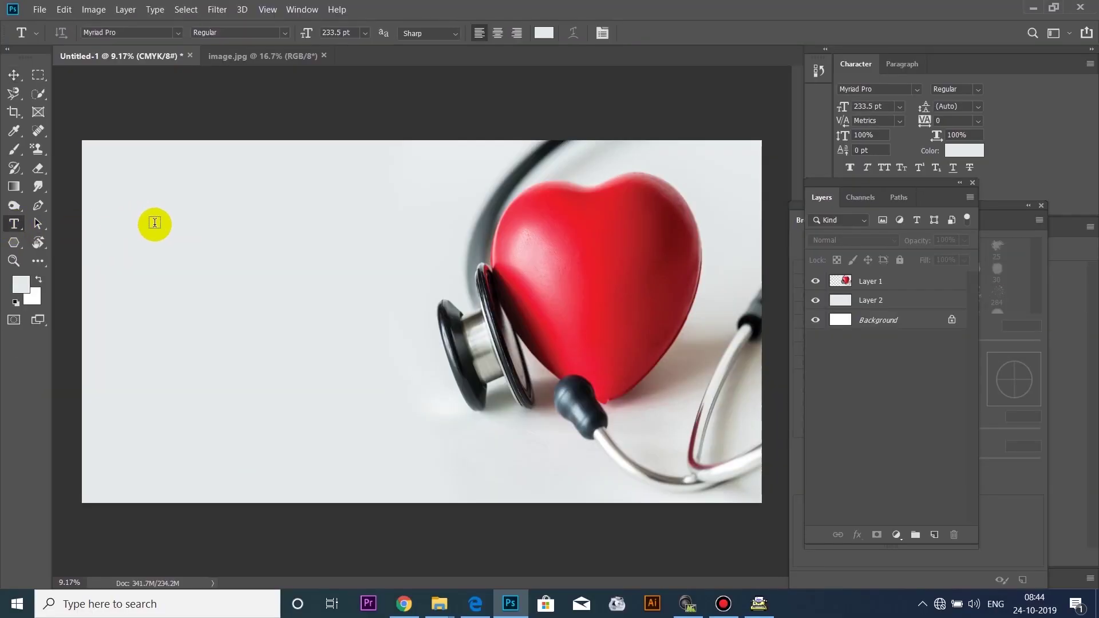
{"action": "left_click", "coordinate": [167, 249]}
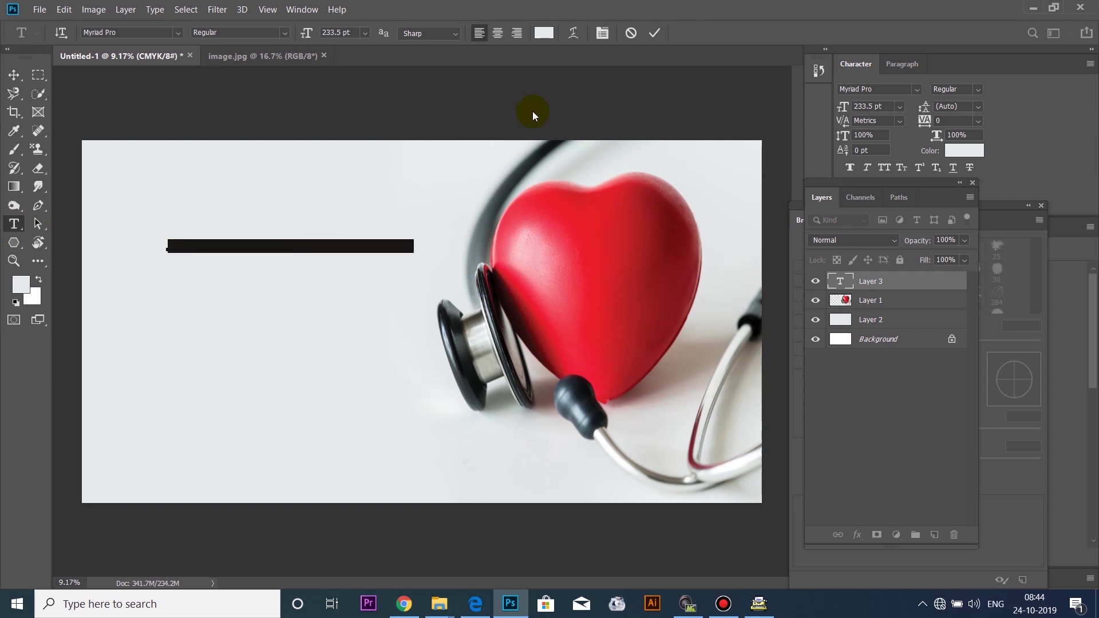
{"action": "left_click", "coordinate": [544, 34]}
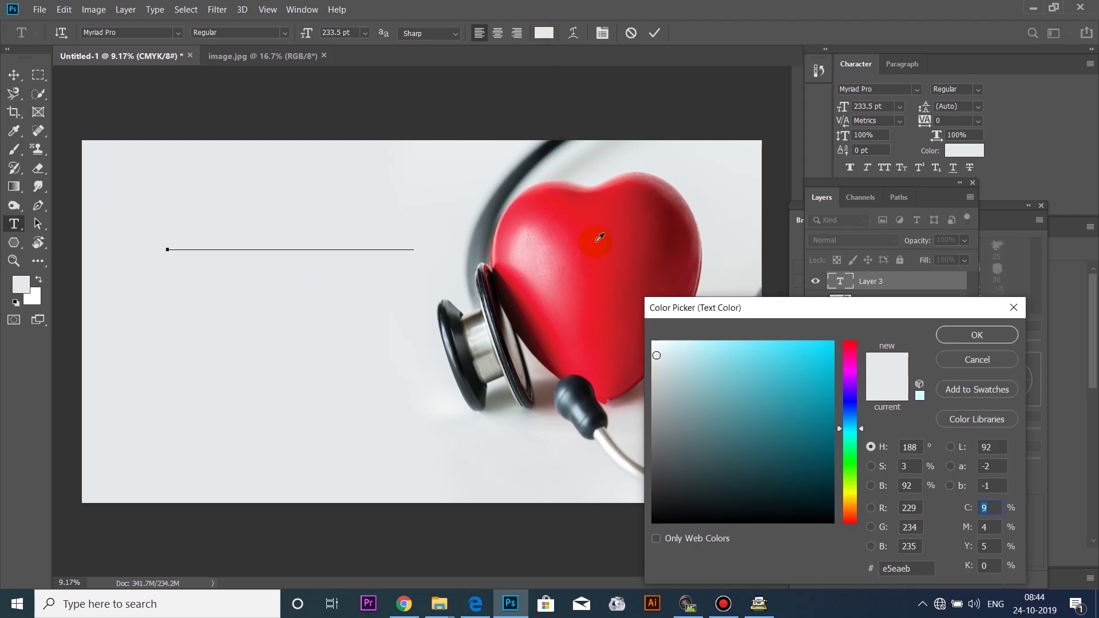
{"action": "left_click", "coordinate": [599, 222]}
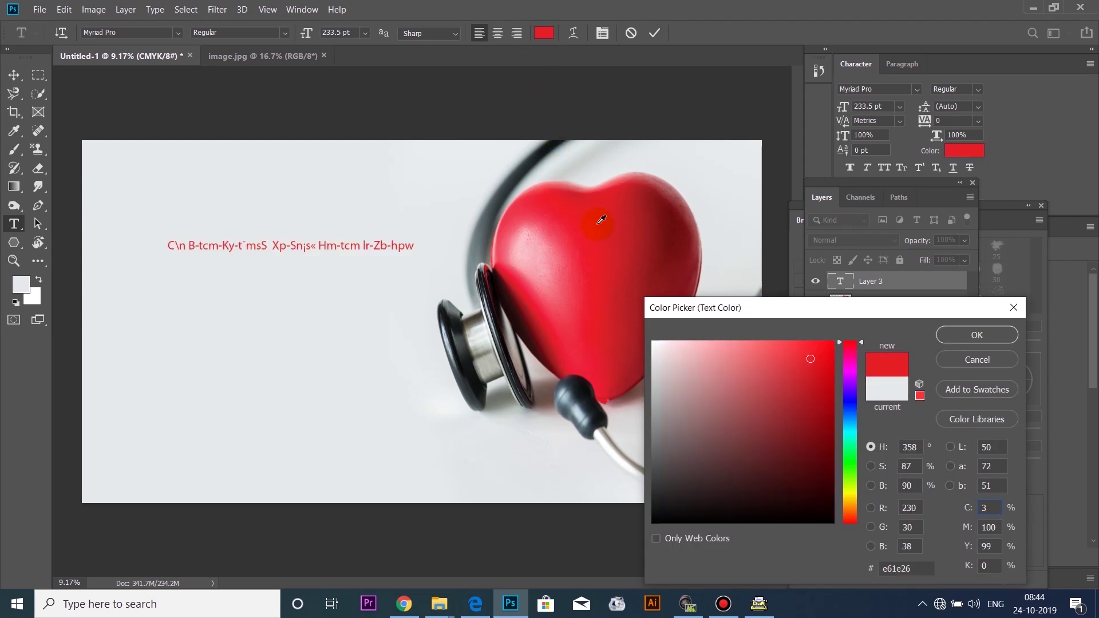
{"action": "left_click", "coordinate": [968, 343]}
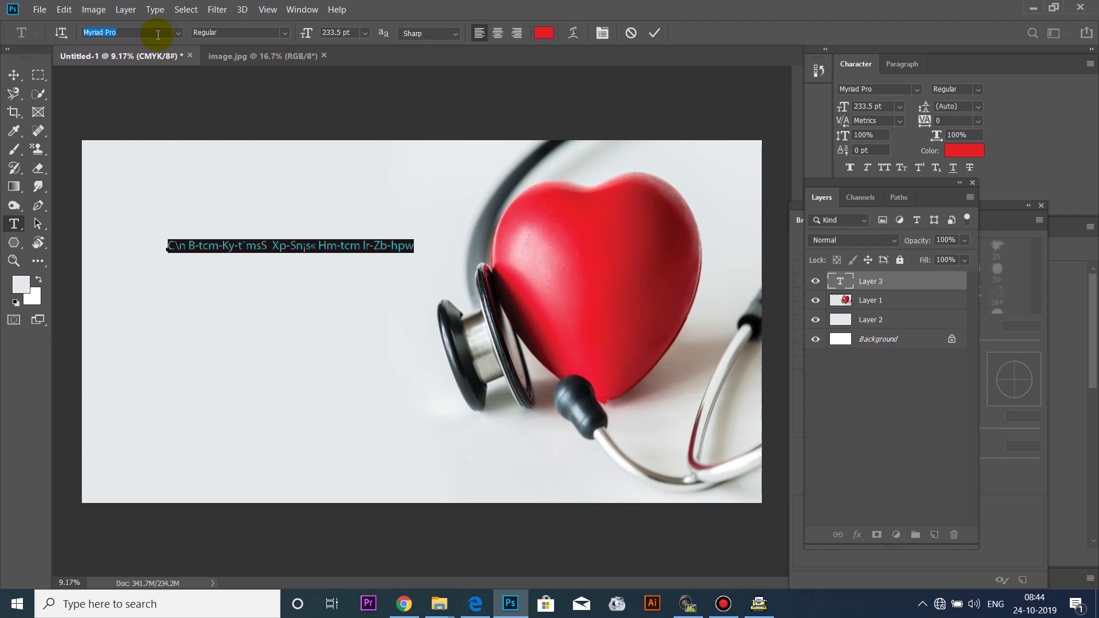
Apply ML-KV-Rimna to the headline, remove the extra space, and break it into two lines.
{"action": "type", "text": "ml"}
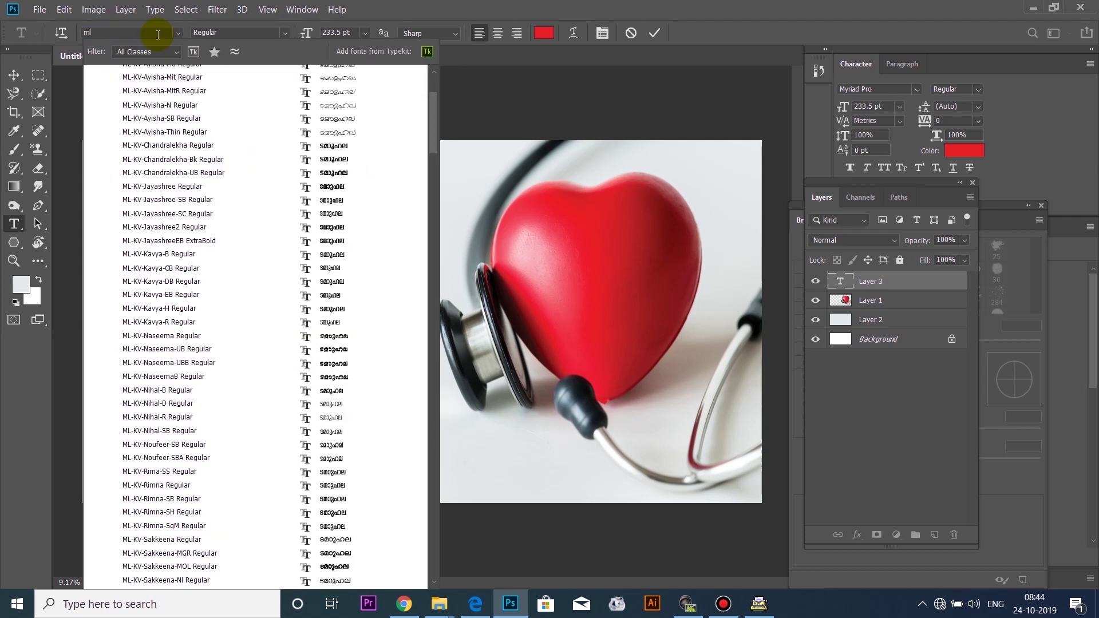
{"action": "type", "text": "-kv"}
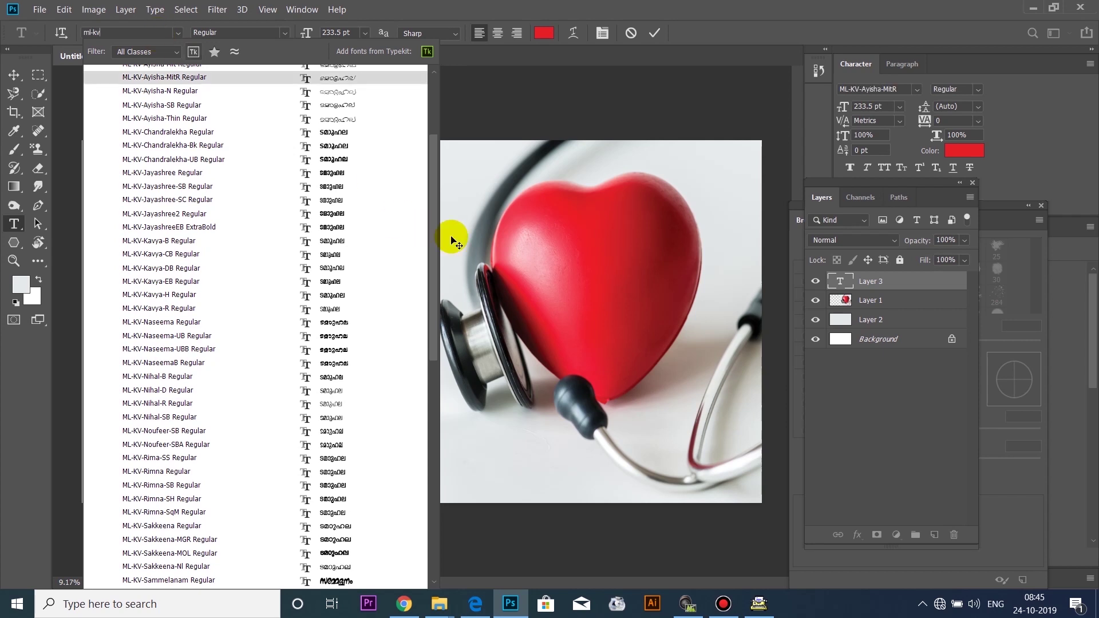
{"action": "left_click_drag", "start_coordinate": [433, 235], "coordinate": [422, 362]}
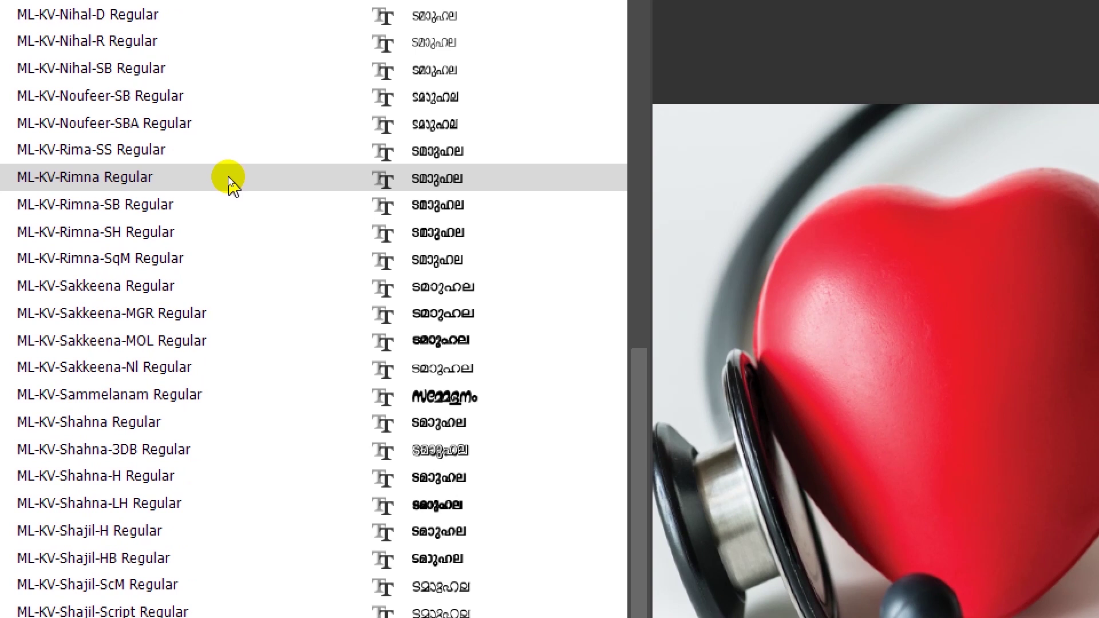
{"action": "left_click", "coordinate": [227, 177]}
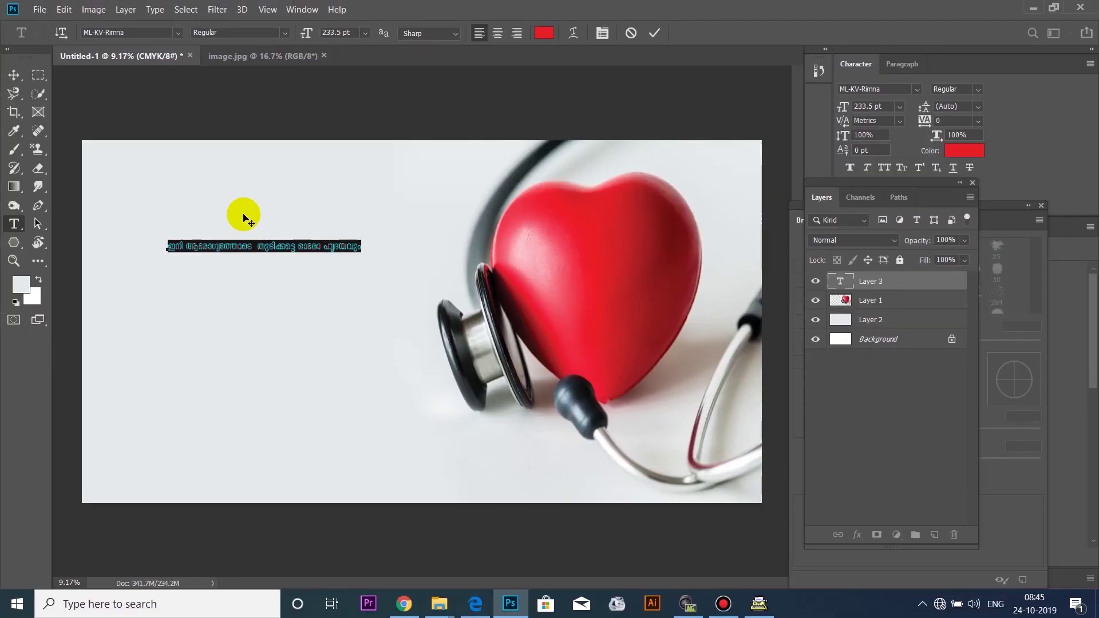
{"action": "left_click", "coordinate": [255, 246]}
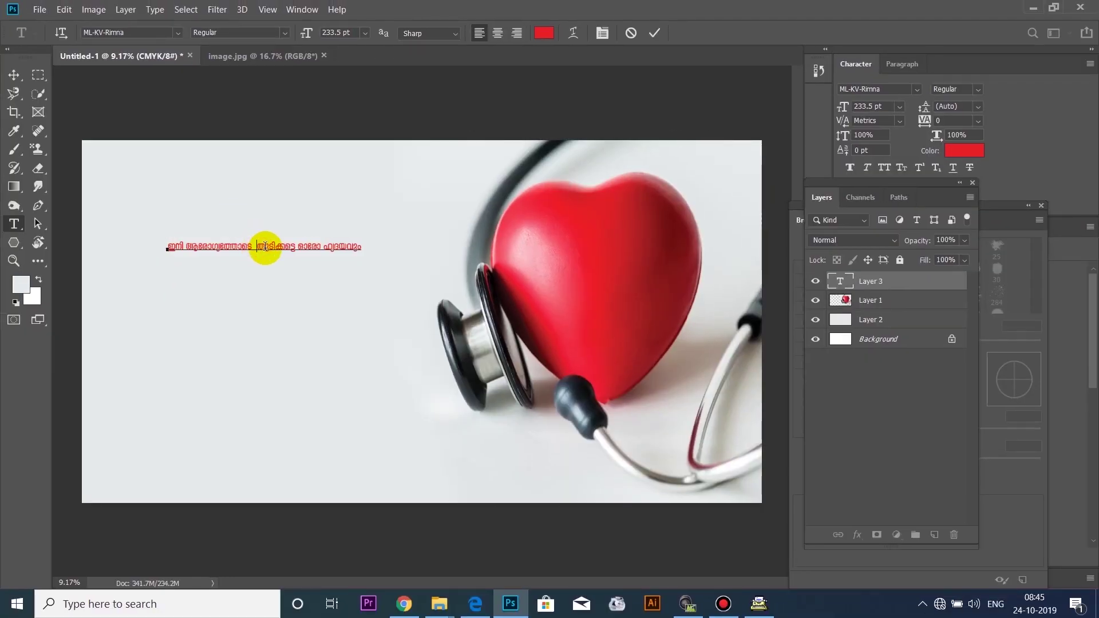
{"action": "key", "text": "BackSpace"}
{"action": "key", "text": "Return"}
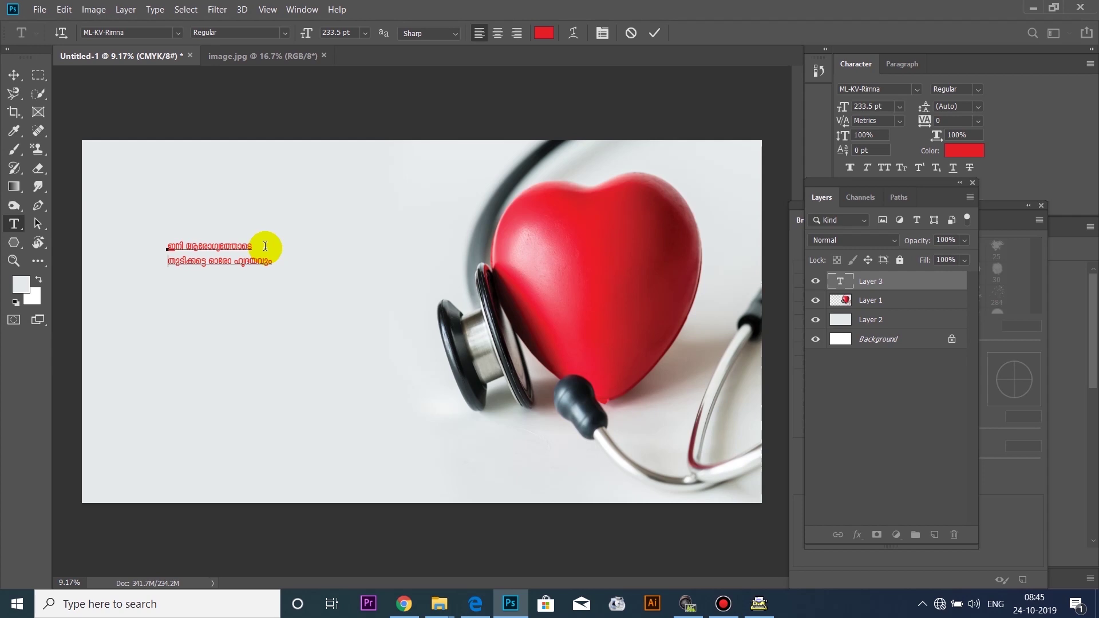
{"action": "key", "text": "ctrl+a"}
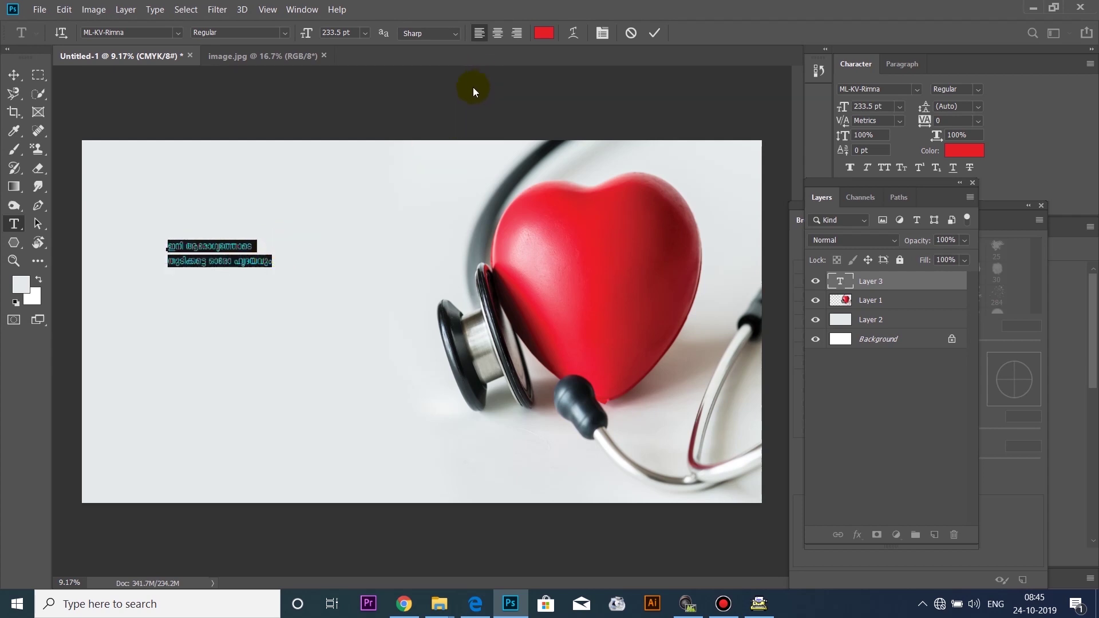
Scale the red Malayalam headline to 572.5 pt and tighten its leading to 495 pt.
{"action": "mouse_move", "coordinate": [305, 33]}
{"action": "left_mouse_down"}
{"action": "mouse_move", "coordinate": [534, 23]}
{"action": "mouse_move", "coordinate": [535, 48]}
{"action": "left_mouse_up"}
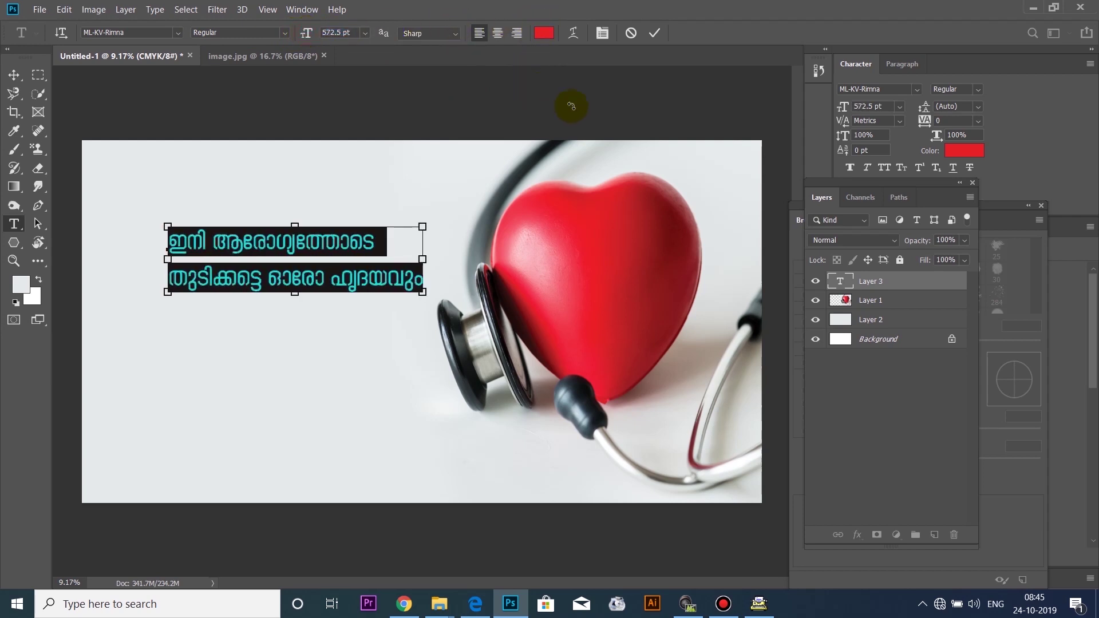
{"action": "mouse_move", "coordinate": [933, 147]}
{"action": "left_mouse_down"}
{"action": "mouse_move", "coordinate": [860, 74]}
{"action": "mouse_move", "coordinate": [794, 94]}
{"action": "left_mouse_up"}
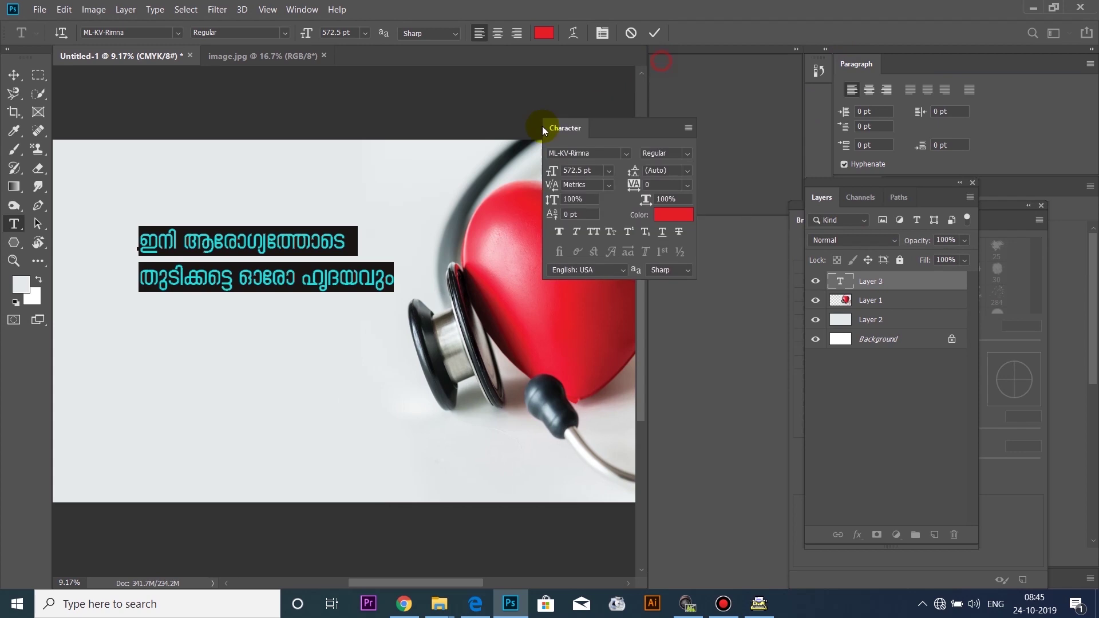
{"action": "left_click_drag", "start_coordinate": [670, 71], "coordinate": [535, 123]}
{"action": "left_click_drag", "start_coordinate": [640, 111], "coordinate": [912, 91]}
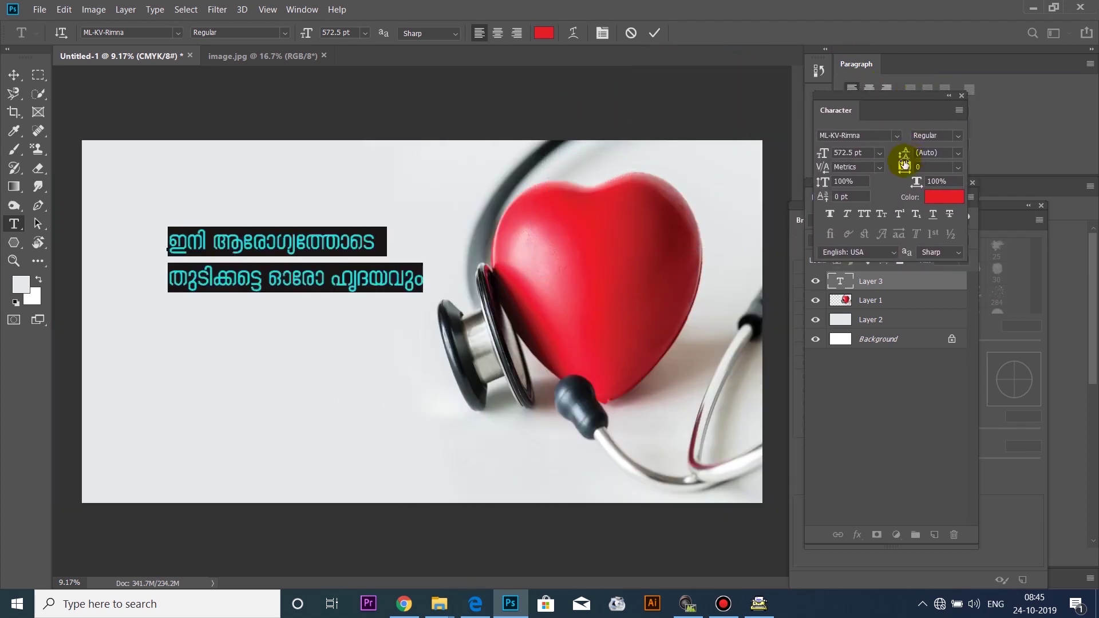
{"action": "left_click_drag", "start_coordinate": [903, 154], "coordinate": [765, 184]}
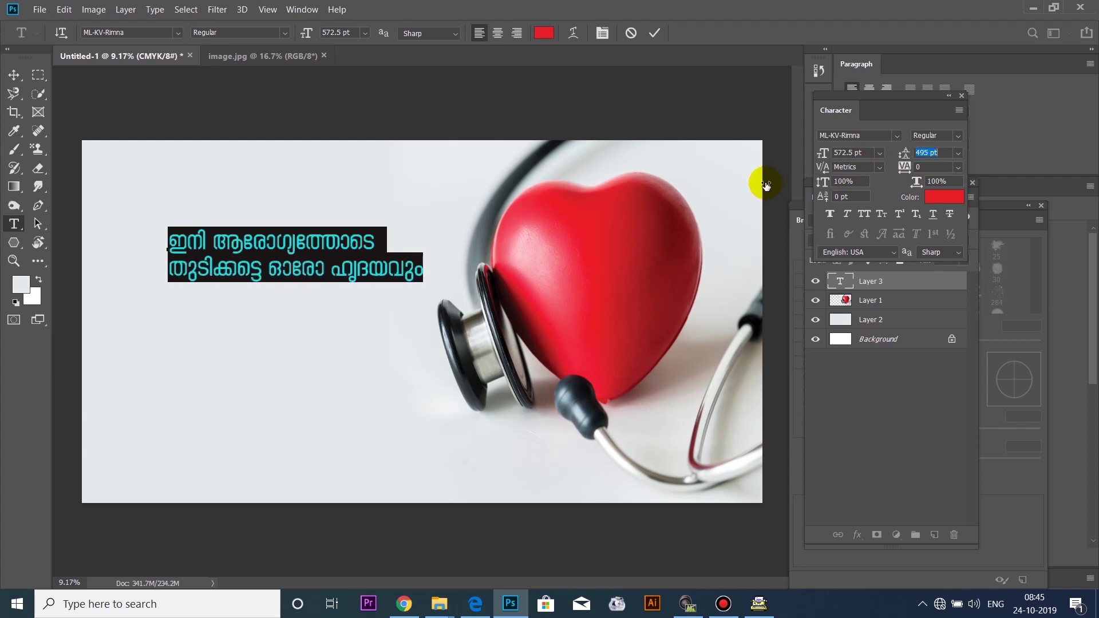
{"action": "left_click", "coordinate": [14, 74]}
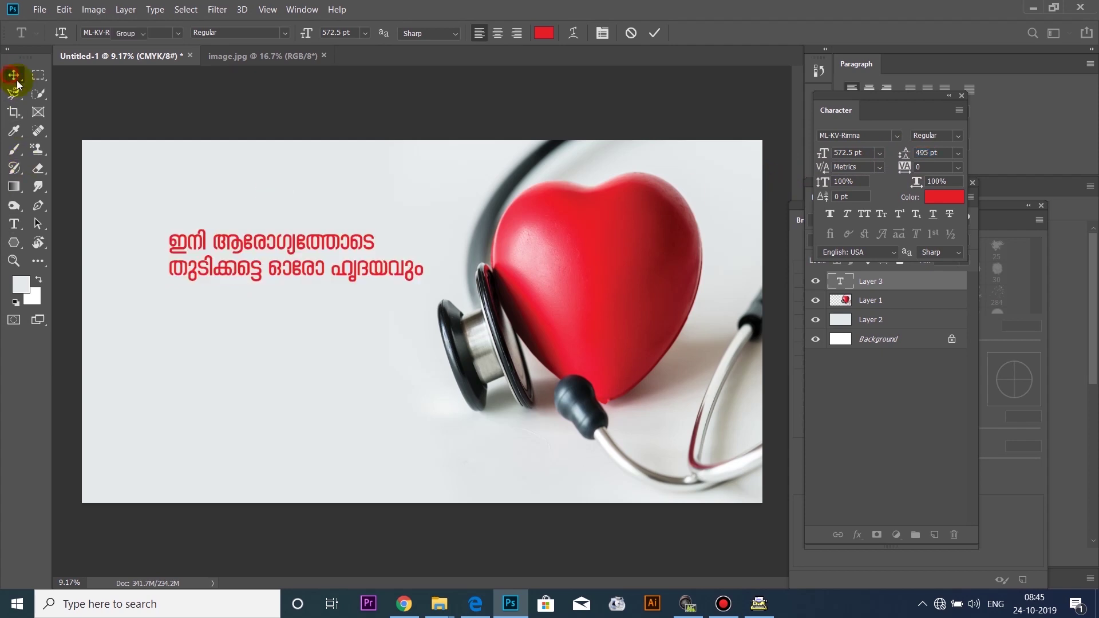
Recolour the whole headline to the heart-sampled red d71f27 and shift it slightly left.
{"action": "left_click_drag", "start_coordinate": [241, 244], "coordinate": [244, 243]}
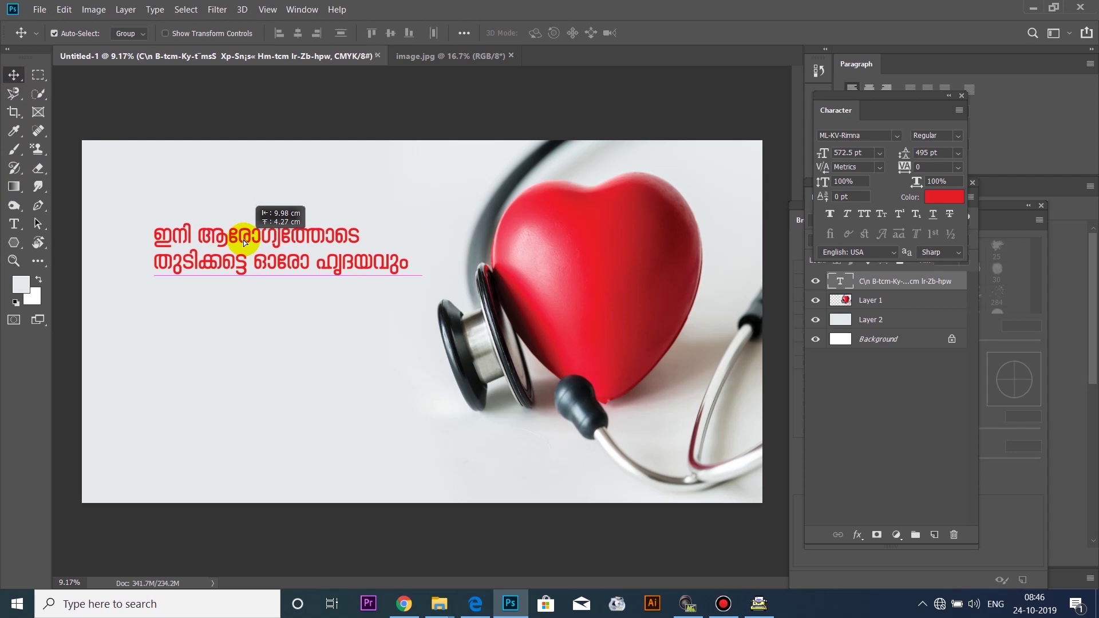
{"action": "double_click", "coordinate": [255, 254]}
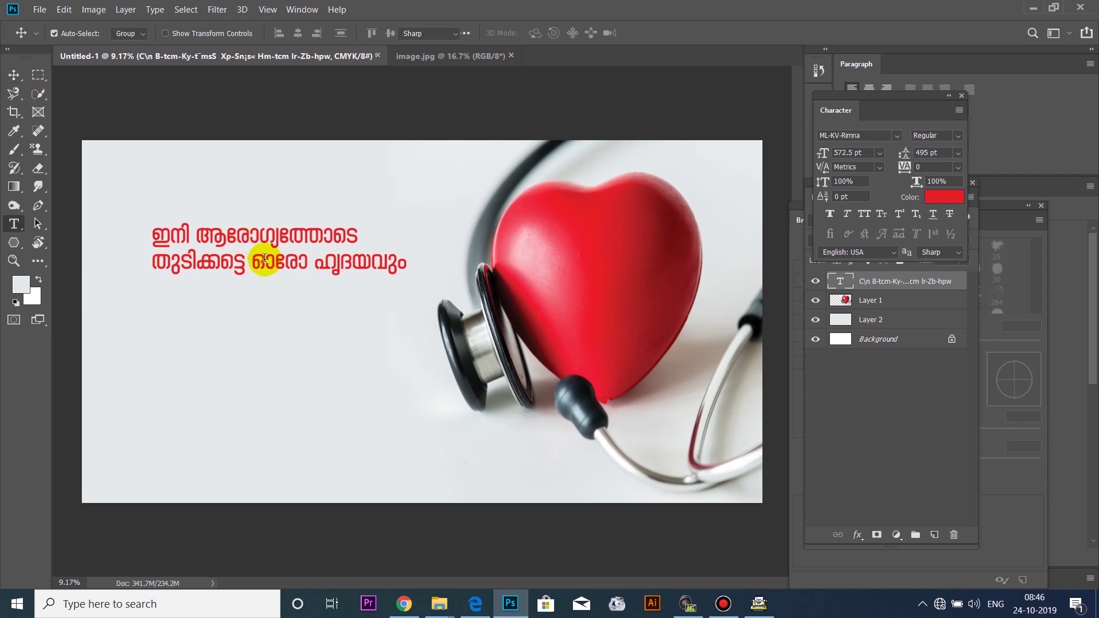
{"action": "key", "text": "ctrl+a"}
{"action": "left_click", "coordinate": [543, 32]}
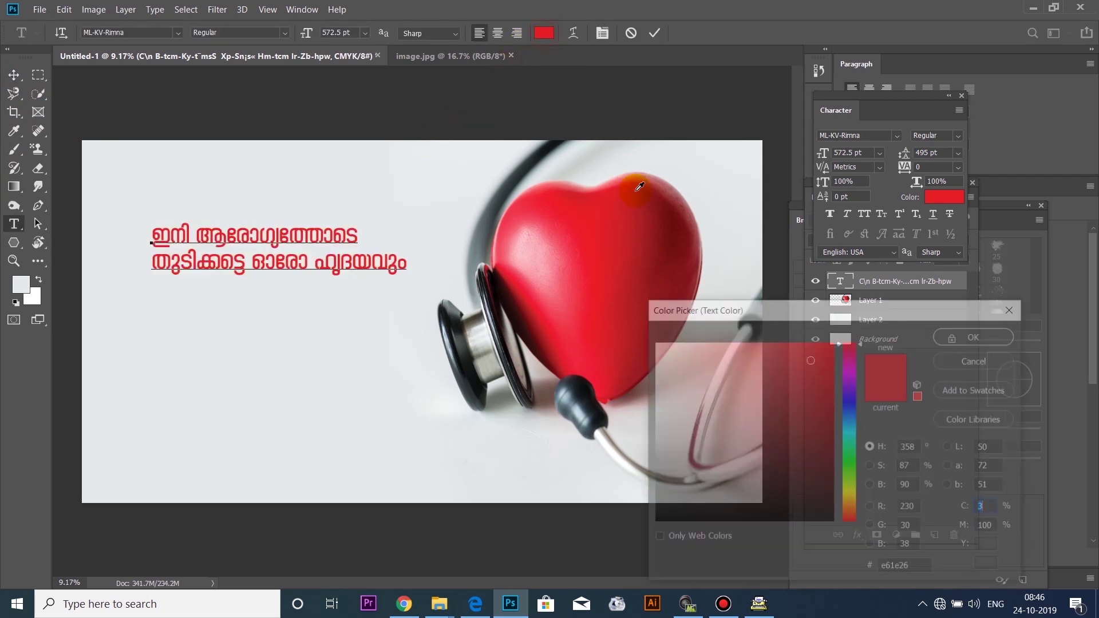
{"action": "left_click", "coordinate": [631, 197]}
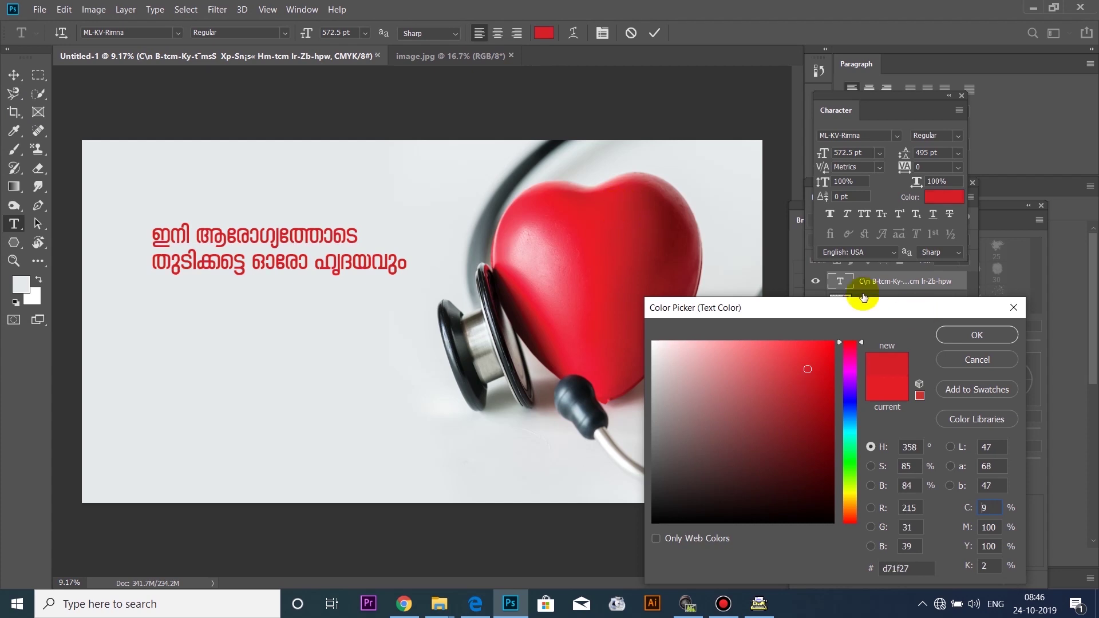
{"action": "left_click", "coordinate": [976, 335]}
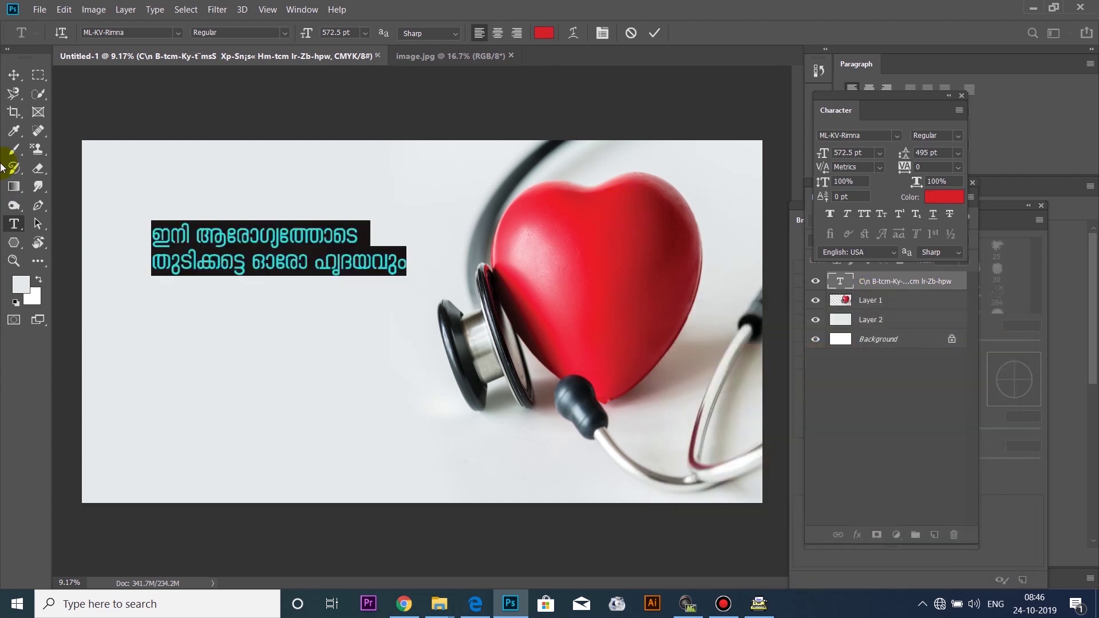
{"action": "left_click", "coordinate": [14, 74]}
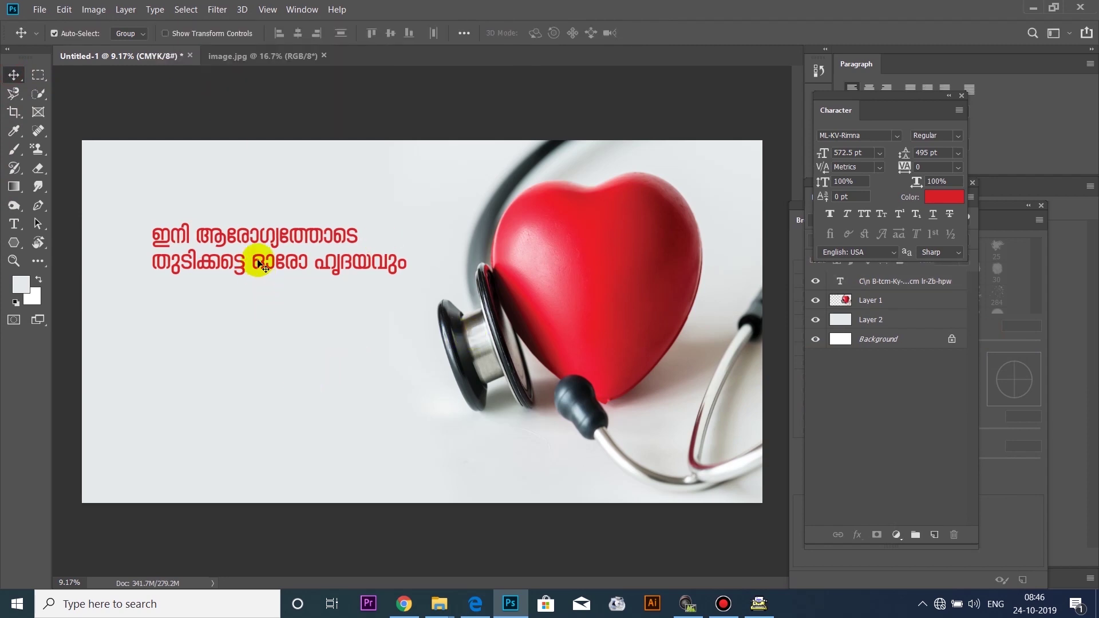
{"action": "left_click_drag", "start_coordinate": [257, 243], "coordinate": [255, 242]}
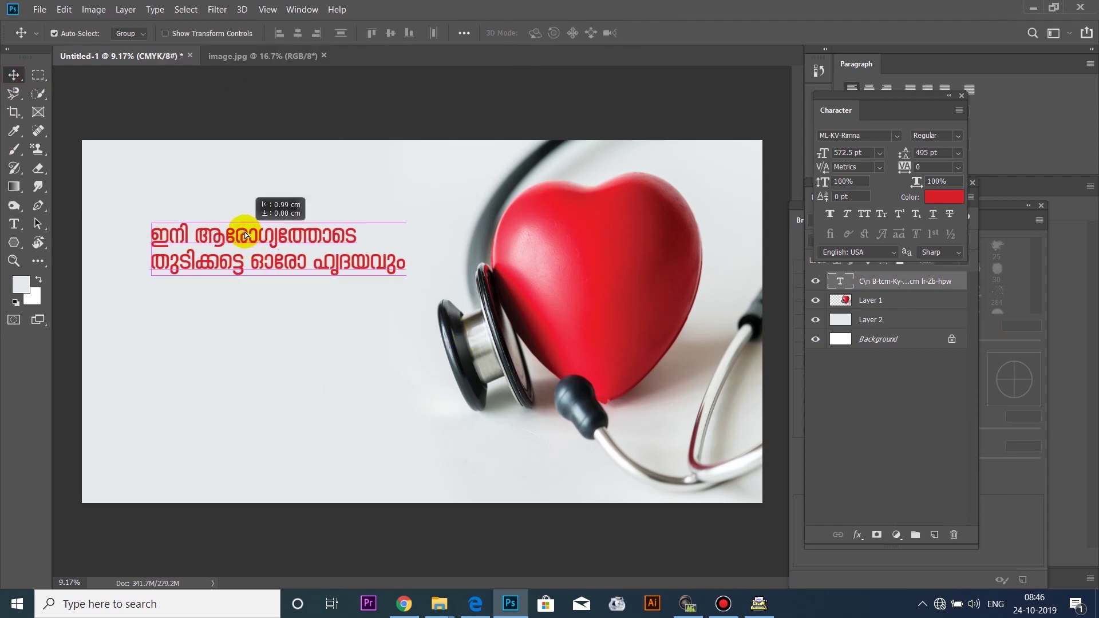
Copy മെഡി കെയർ ഇന്റർ നാഷണൽ from Typeit and paste it lower left at 503.5 pt.
{"action": "left_click", "coordinate": [758, 603]}
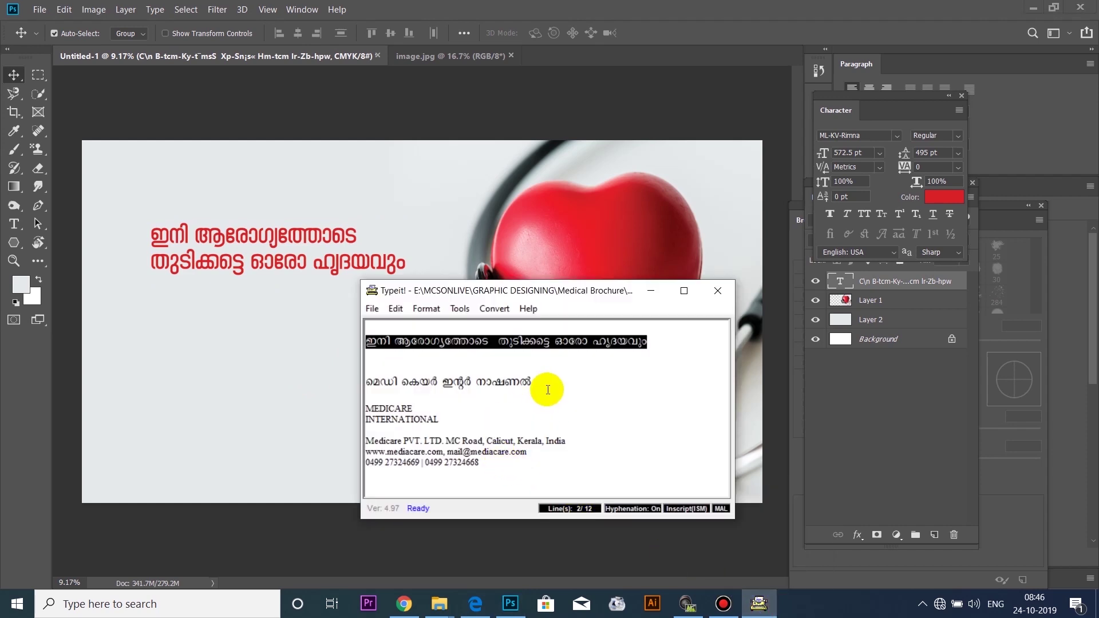
{"action": "left_click_drag", "start_coordinate": [548, 381], "coordinate": [366, 381]}
{"action": "key", "text": "ctrl+c"}
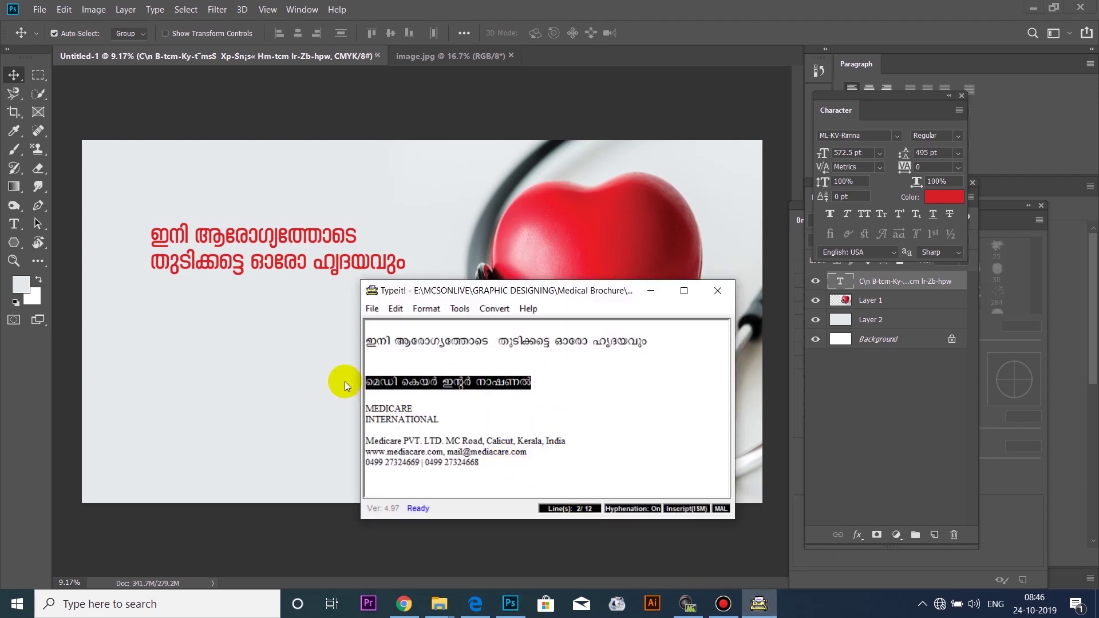
{"action": "left_click", "coordinate": [651, 291]}
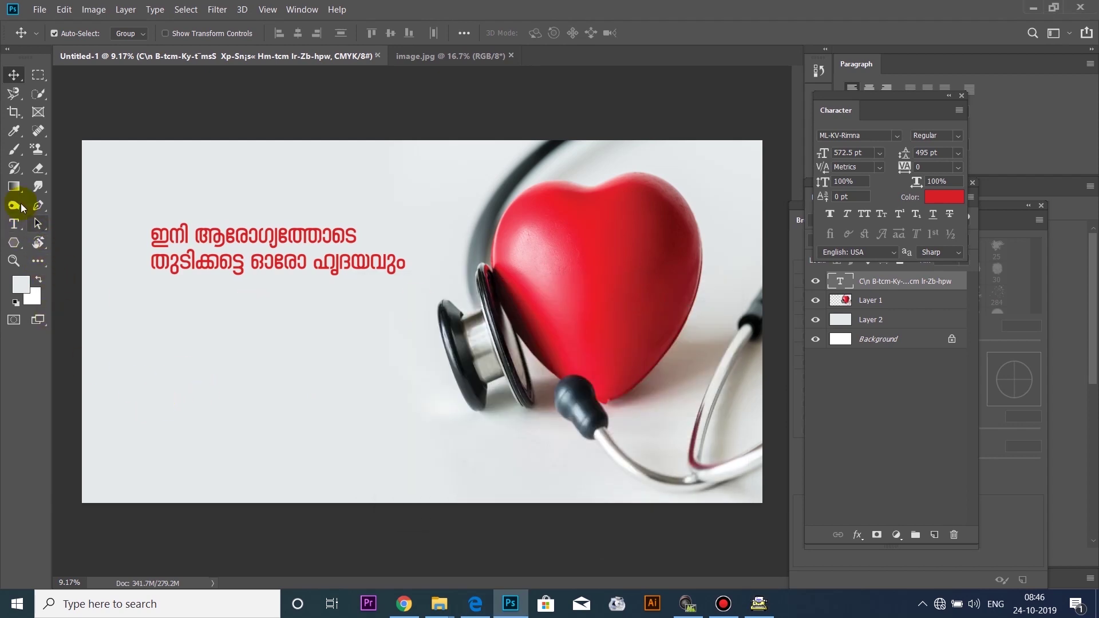
{"action": "left_click", "coordinate": [15, 225]}
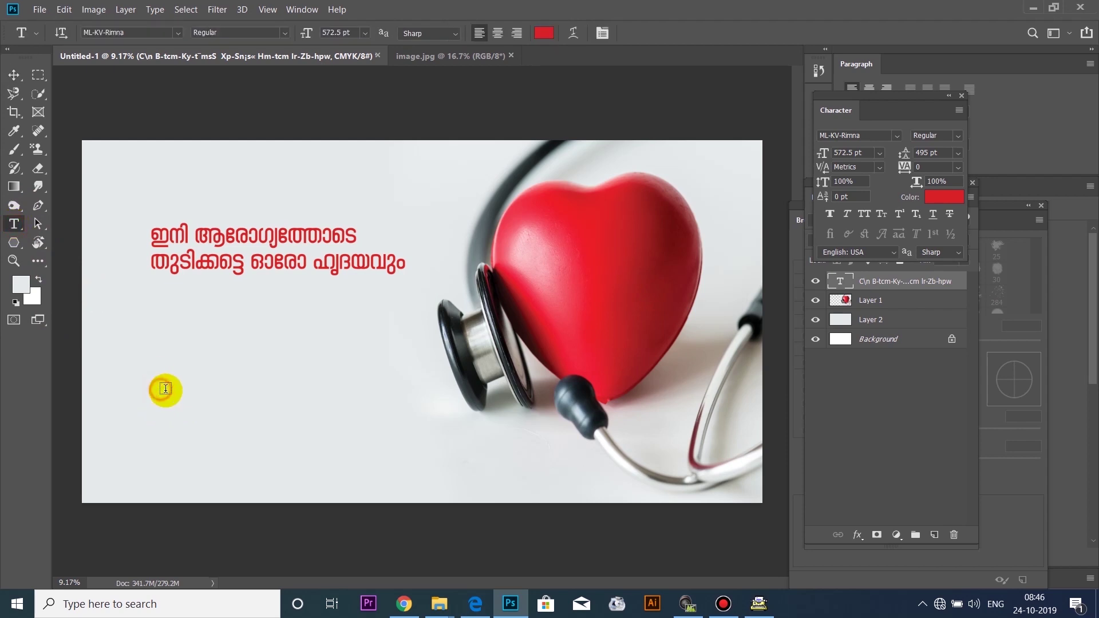
{"action": "left_click", "coordinate": [161, 388]}
{"action": "key", "text": "ctrl+v"}
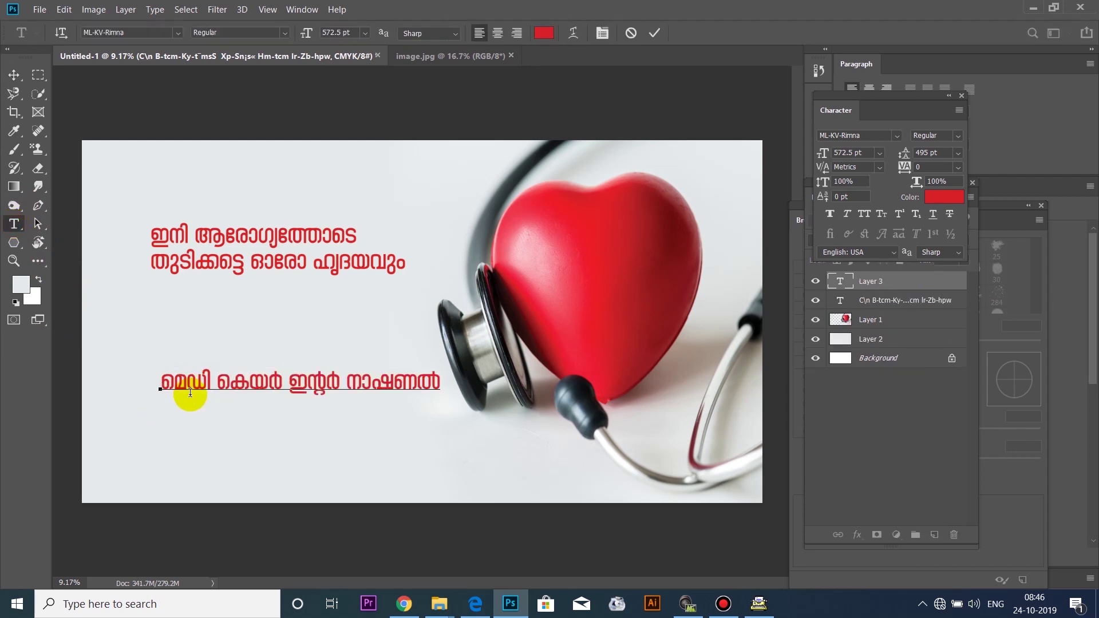
{"action": "key", "text": "ctrl+a"}
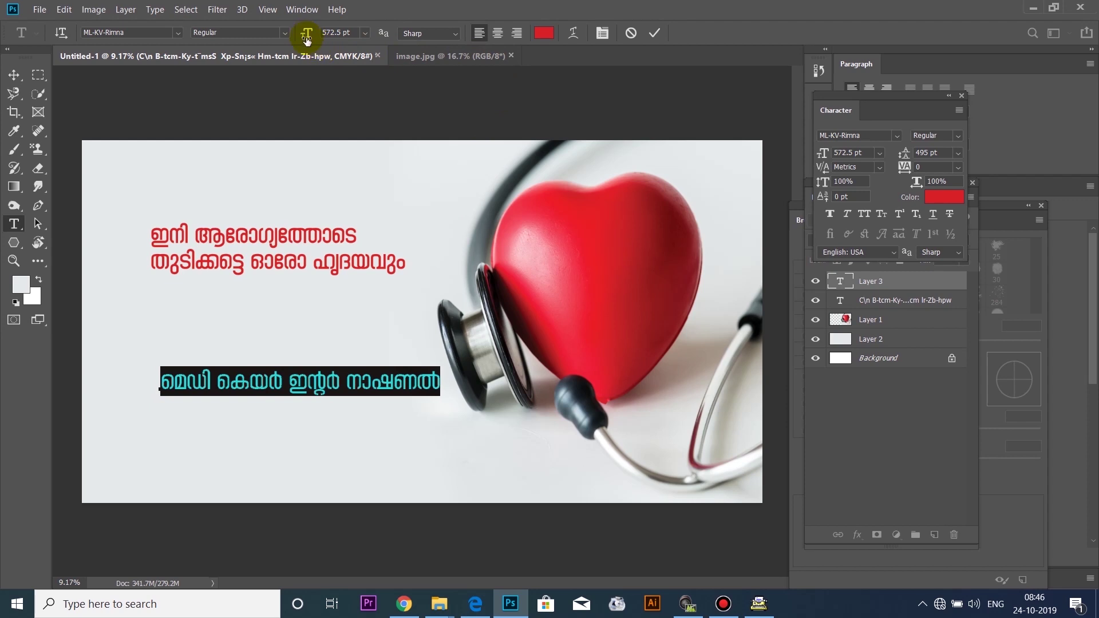
{"action": "left_click_drag", "start_coordinate": [300, 35], "coordinate": [256, 56]}
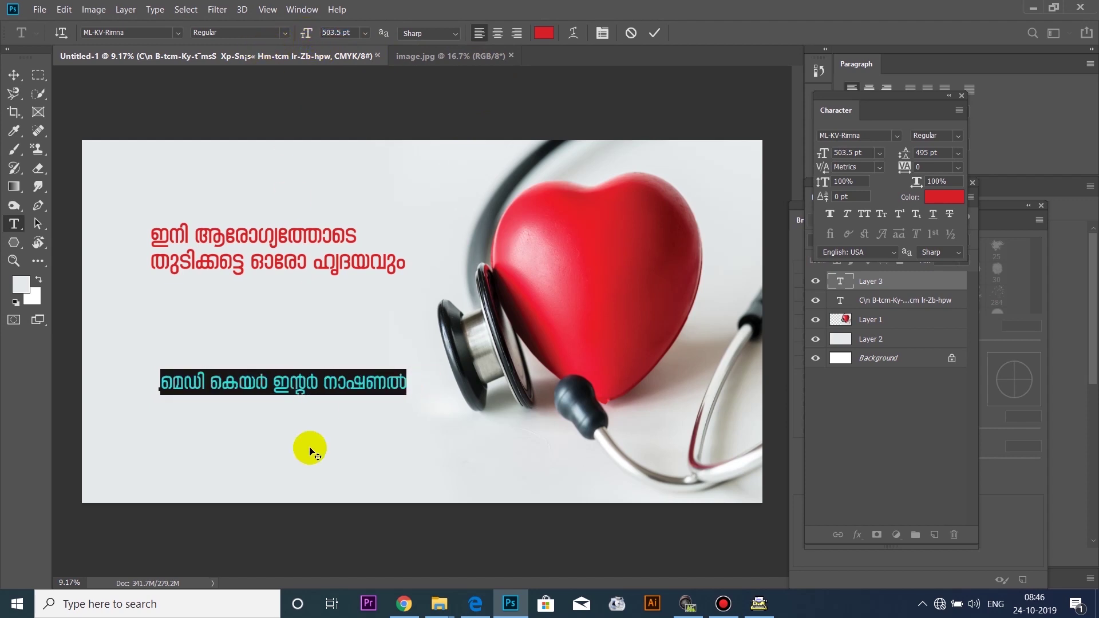
{"action": "left_click_drag", "start_coordinate": [286, 417], "coordinate": [277, 424]}
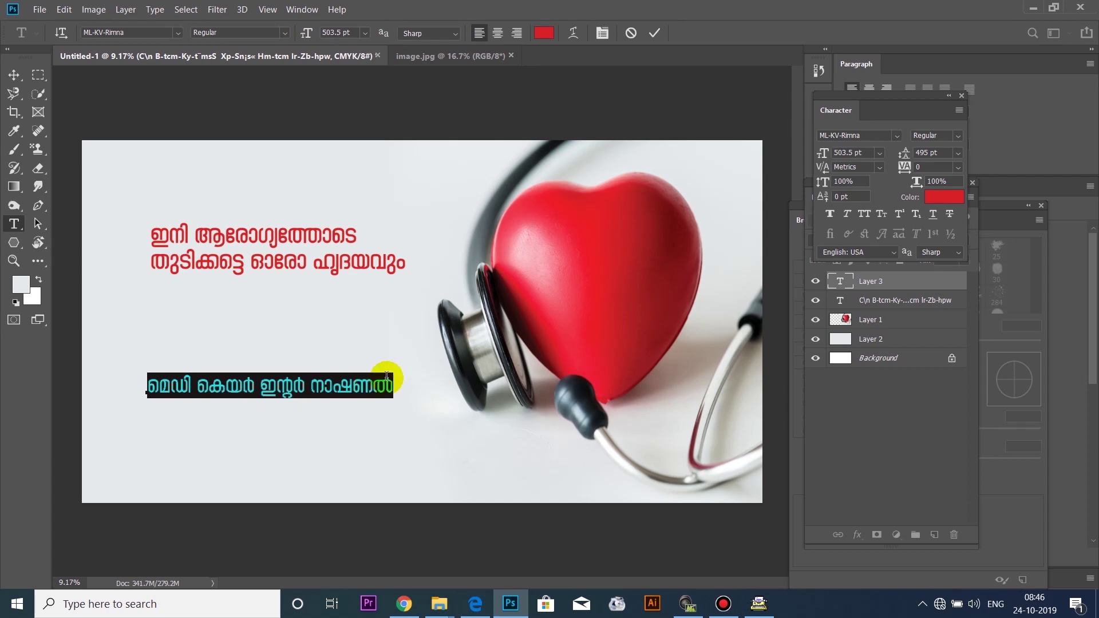
Colour the new Malayalam line grey #706969.
{"action": "left_click", "coordinate": [544, 33]}
{"action": "left_click_drag", "start_coordinate": [664, 415], "coordinate": [664, 444]}
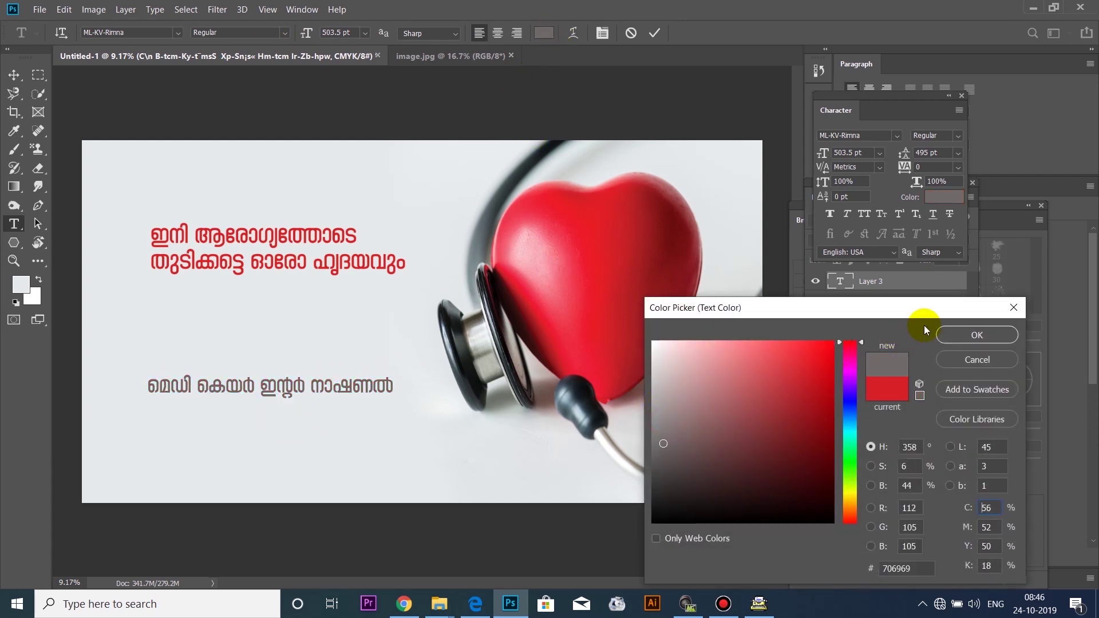
{"action": "left_click", "coordinate": [960, 342]}
{"action": "left_click", "coordinate": [382, 386]}
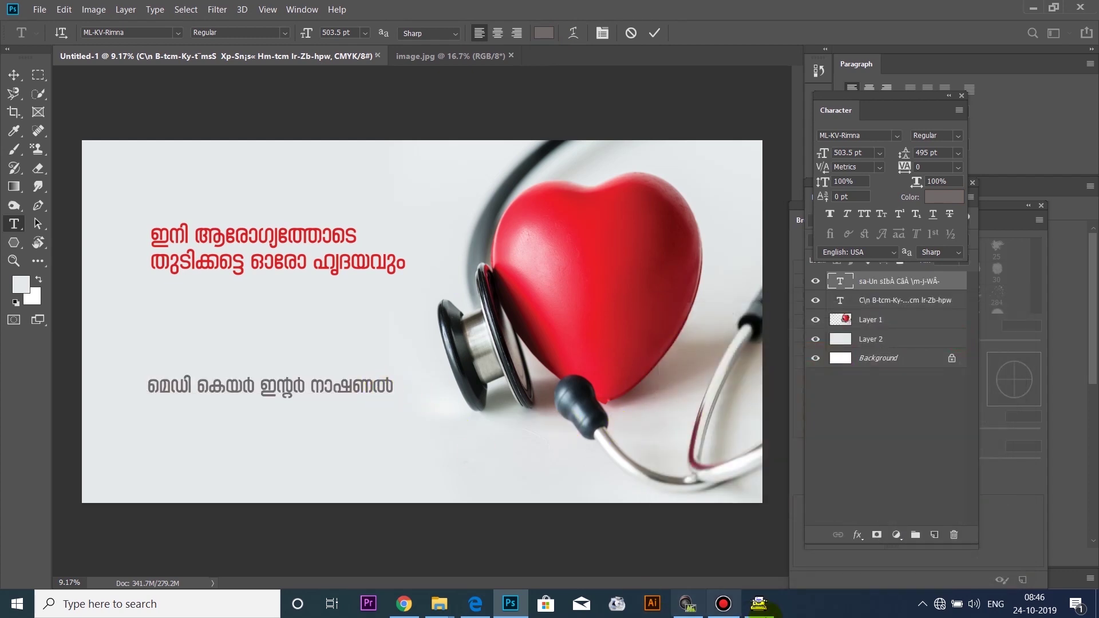
Select MEDICARE INTERNATIONAL in the Typeit source text.
{"action": "left_click", "coordinate": [758, 604]}
{"action": "left_click", "coordinate": [449, 419]}
{"action": "left_click_drag", "start_coordinate": [407, 420], "coordinate": [345, 408]}
Open card.psd from the Medical Brochure folder and drag its MEDICARE logo to the banner tab.
{"action": "left_click", "coordinate": [467, 414]}
{"action": "left_click", "coordinate": [650, 291]}
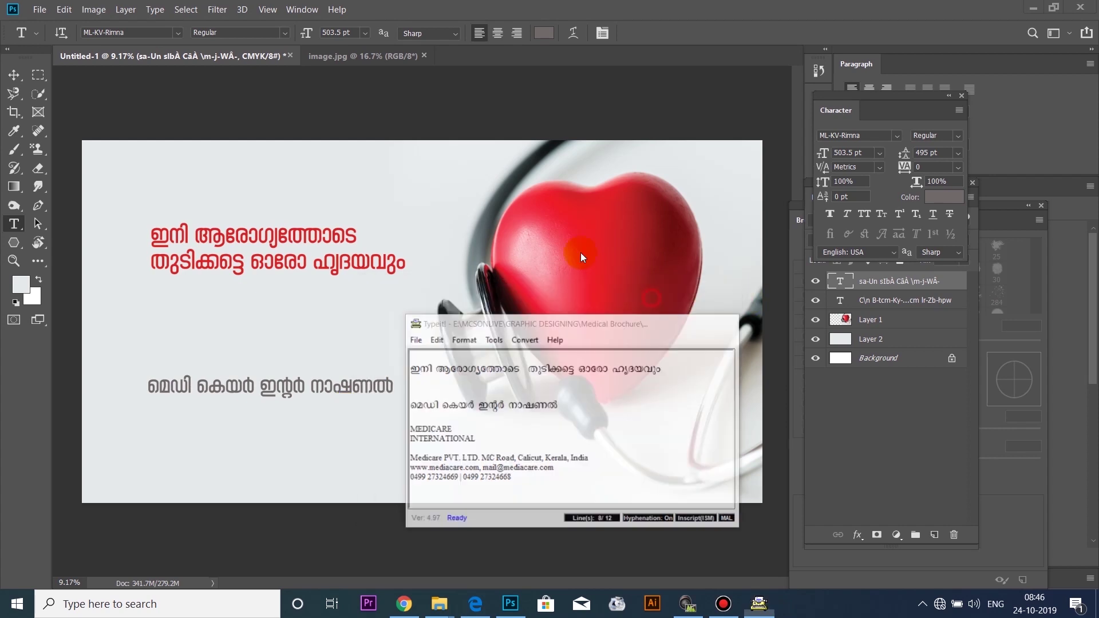
{"action": "left_click", "coordinate": [39, 10]}
{"action": "left_click", "coordinate": [60, 36]}
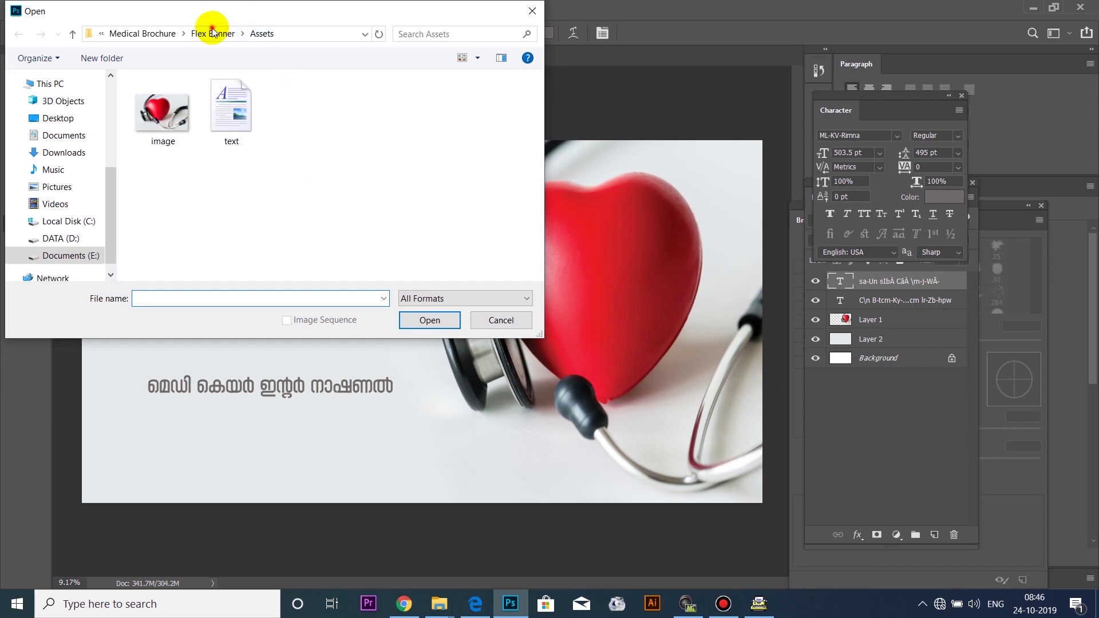
{"action": "left_click", "coordinate": [212, 32]}
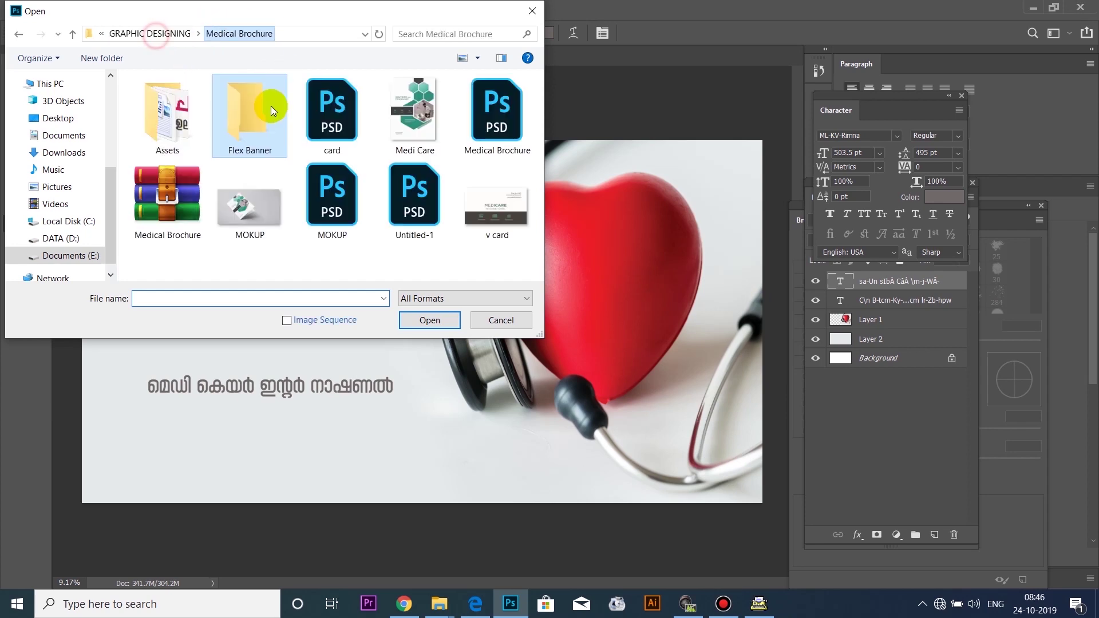
{"action": "double_click", "coordinate": [333, 113]}
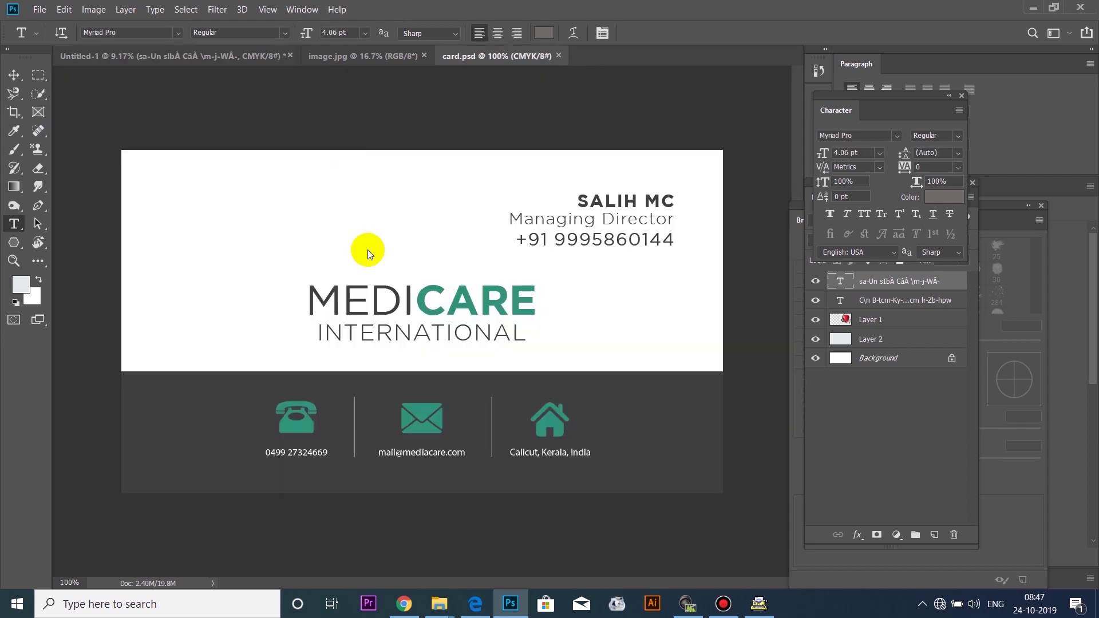
{"action": "key", "text": "v"}
{"action": "left_click_drag", "start_coordinate": [340, 311], "coordinate": [243, 64]}
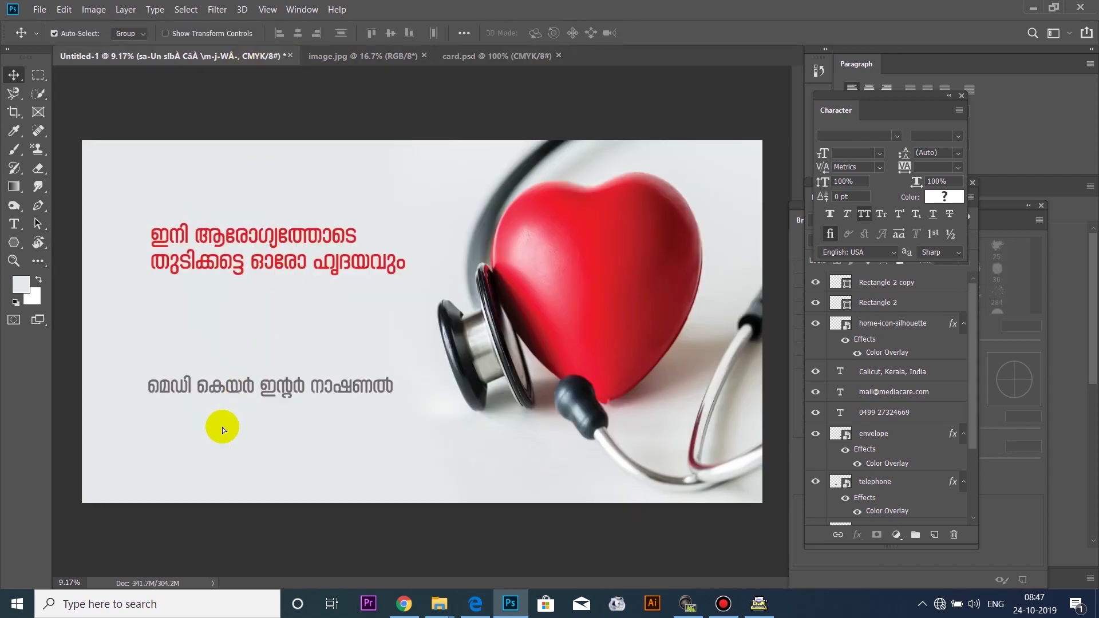
Drop the logo on the banner as Group 1, scale it ~329%, and place it under the grey line.
{"action": "left_click_drag", "start_coordinate": [244, 64], "coordinate": [224, 448]}
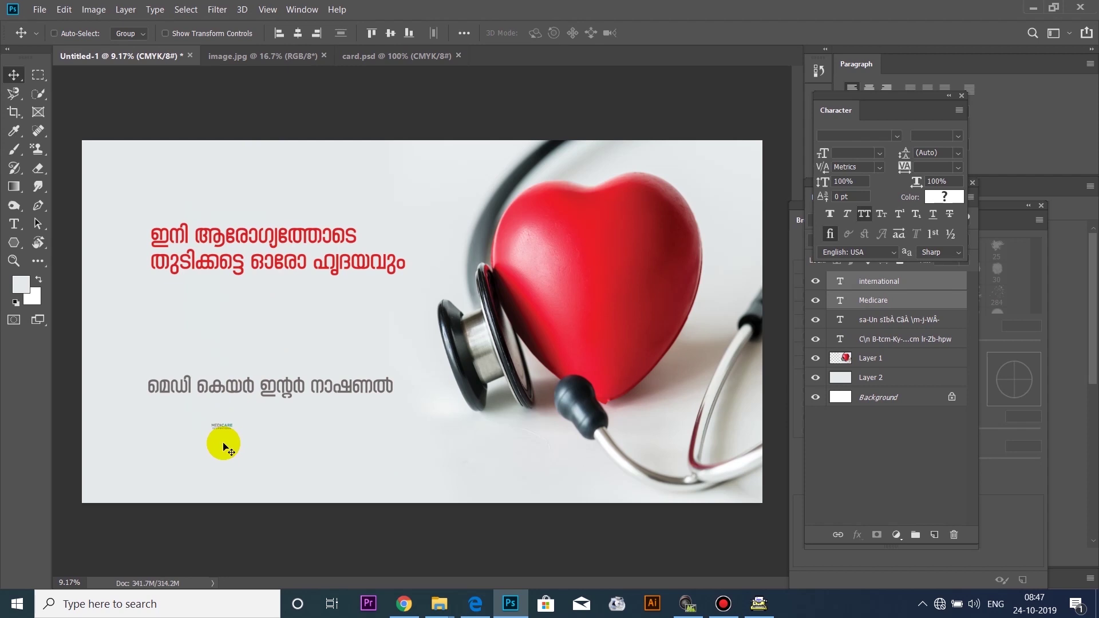
{"action": "key", "text": "ctrl+g"}
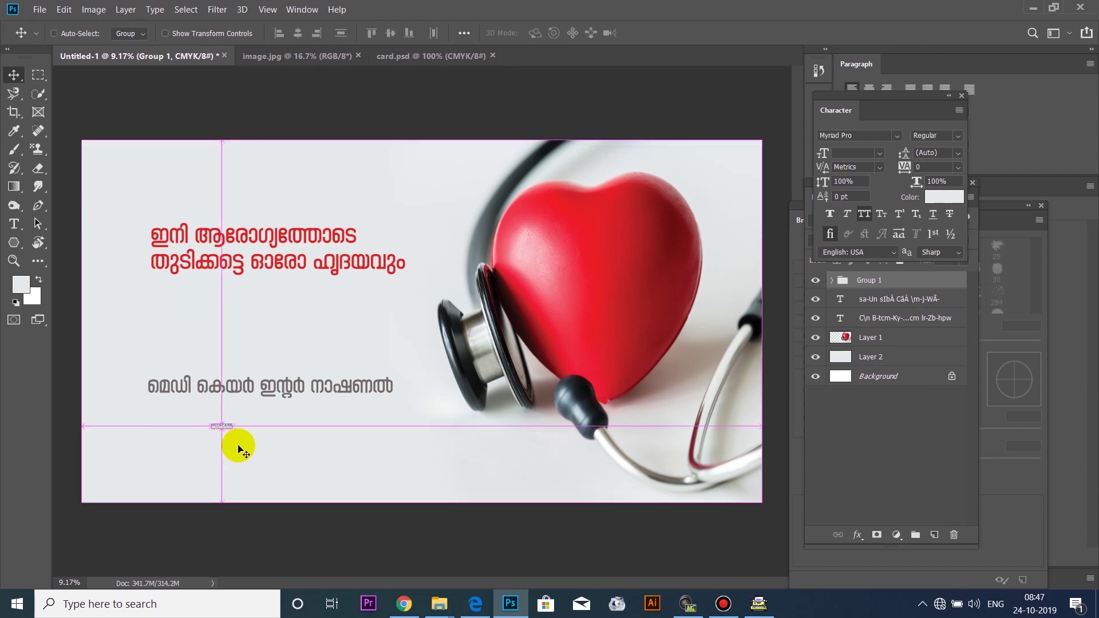
{"action": "key", "text": "ctrl+t"}
{"action": "left_click_drag", "start_coordinate": [236, 431], "coordinate": [281, 456]}
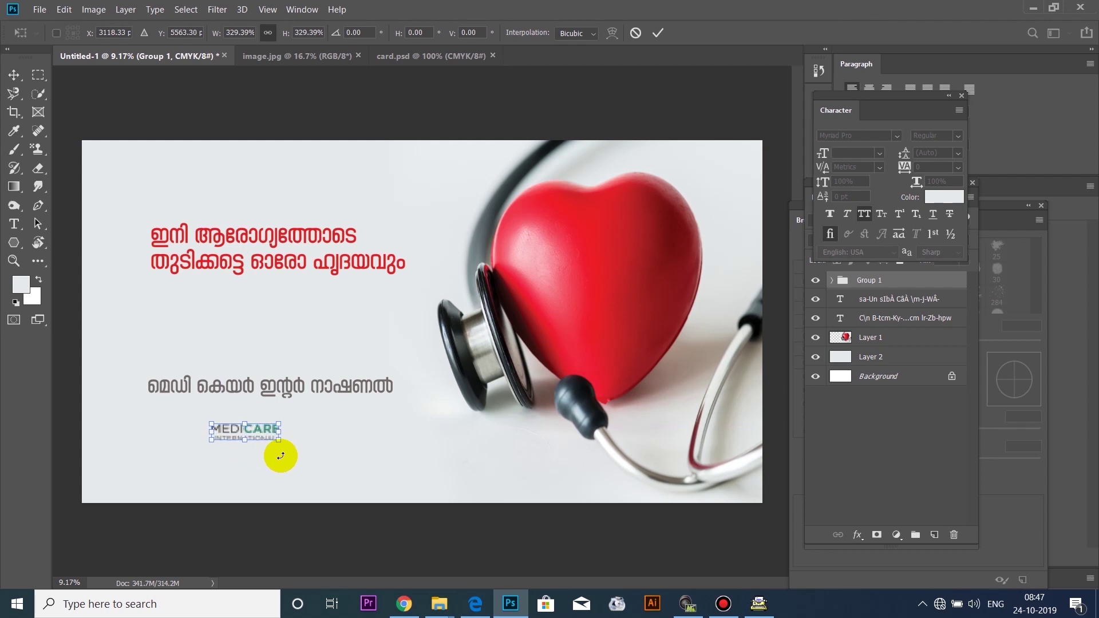
{"action": "key", "text": "Return"}
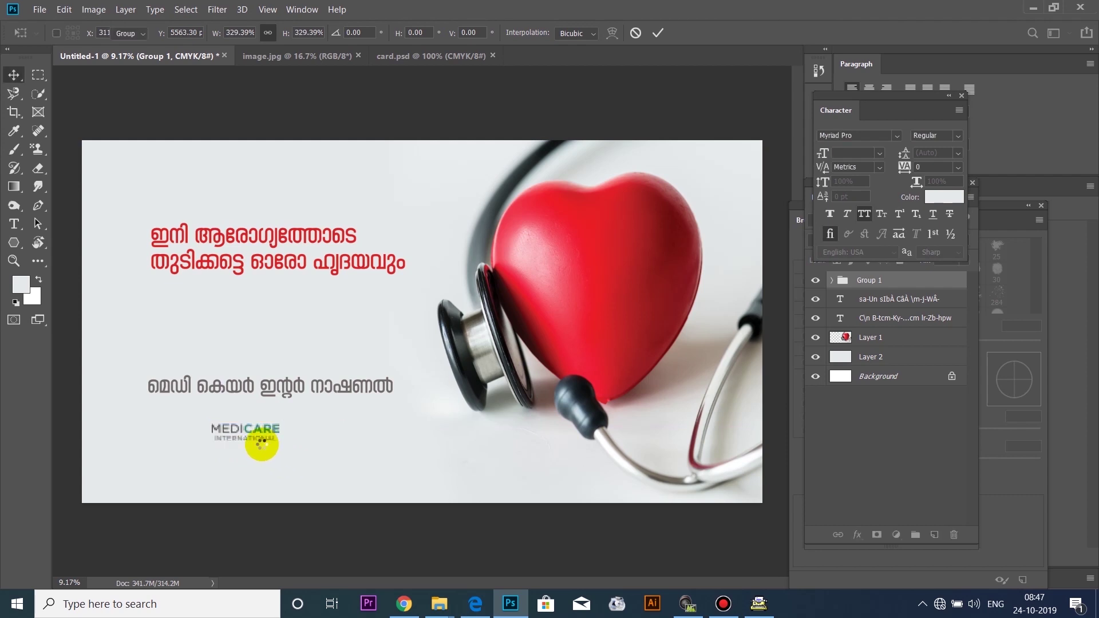
{"action": "scroll", "coordinate": [238, 377], "scroll_direction": "up", "scroll_amount": 2}
{"action": "left_click_drag", "start_coordinate": [226, 368], "coordinate": [219, 370]}
{"action": "scroll", "coordinate": [219, 369], "scroll_direction": "down", "scroll_amount": 2}
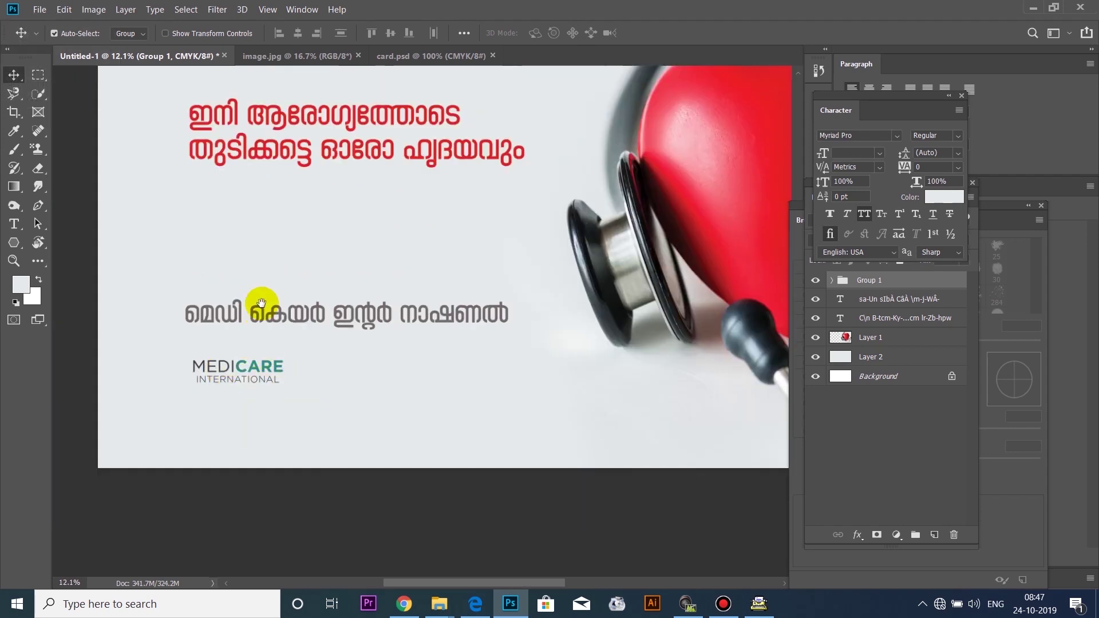
Show rulers and set a vertical guide at the headline's left edge.
{"action": "left_click_drag", "start_coordinate": [262, 300], "coordinate": [260, 391]}
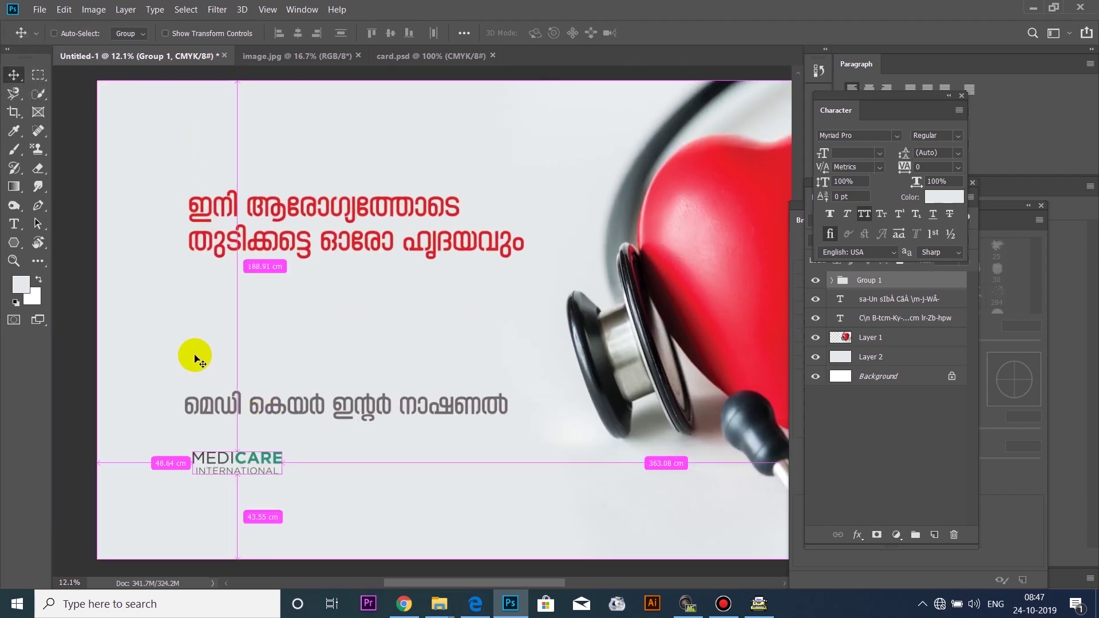
{"action": "key", "text": "ctrl+r"}
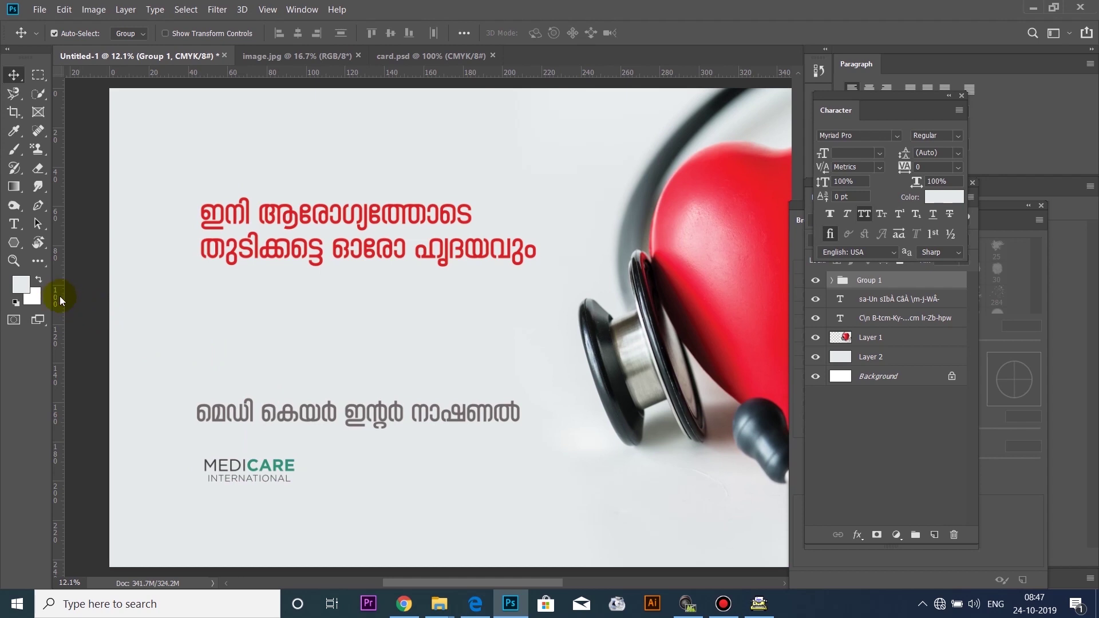
{"action": "left_click_drag", "start_coordinate": [60, 297], "coordinate": [201, 296]}
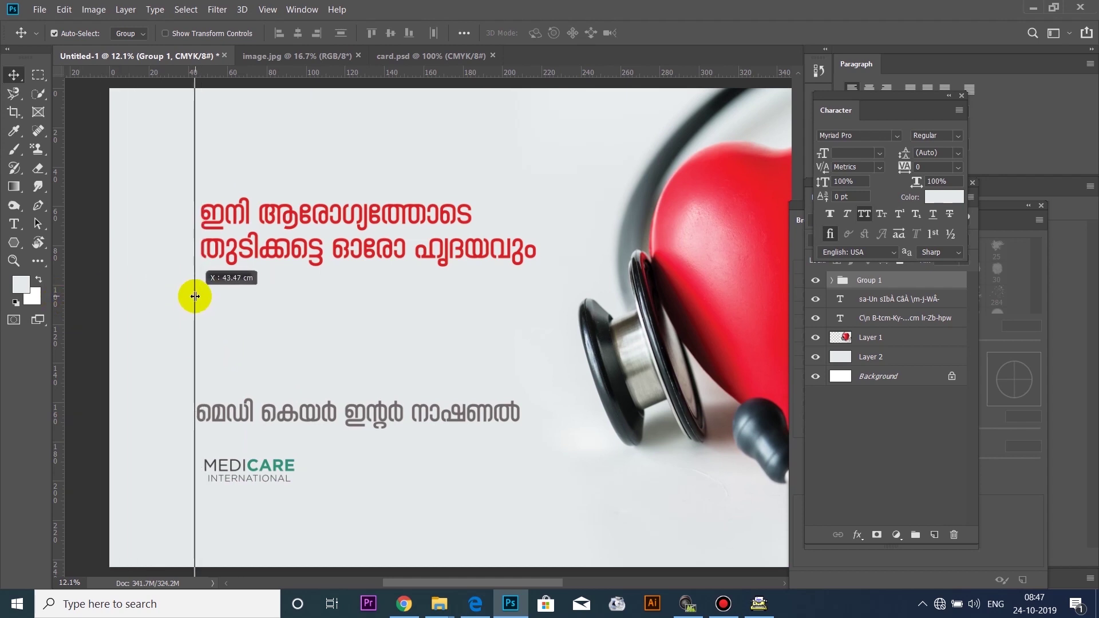
{"action": "left_click_drag", "start_coordinate": [198, 296], "coordinate": [204, 278]}
{"action": "scroll", "coordinate": [206, 277], "scroll_direction": "up", "scroll_amount": 5}
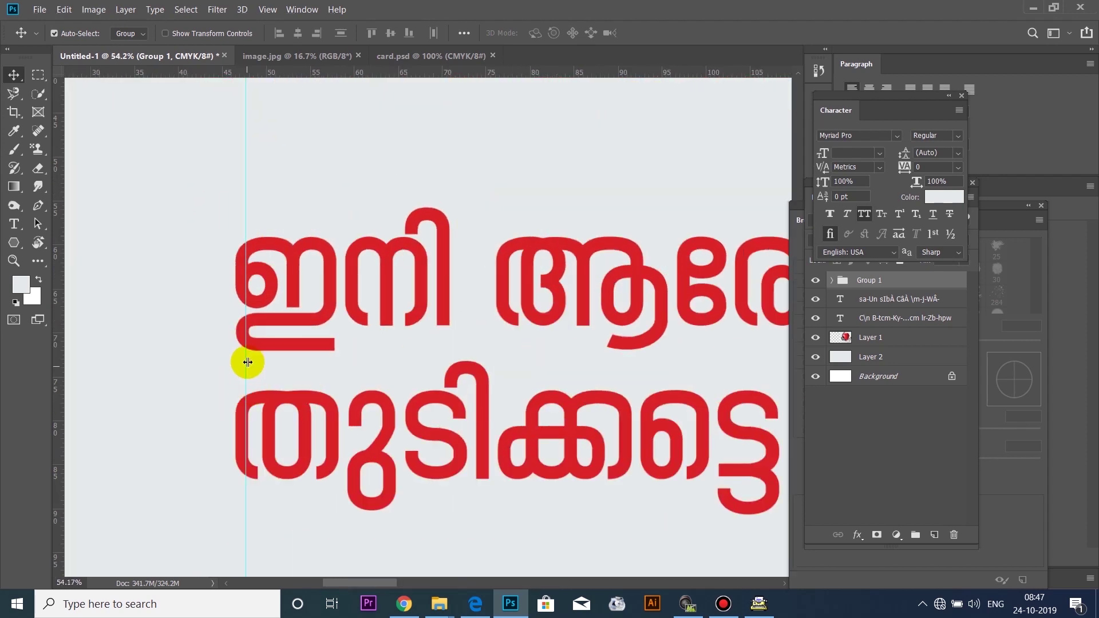
{"action": "left_click_drag", "start_coordinate": [244, 361], "coordinate": [237, 361]}
{"action": "scroll", "coordinate": [242, 281], "scroll_direction": "up", "scroll_amount": 1}
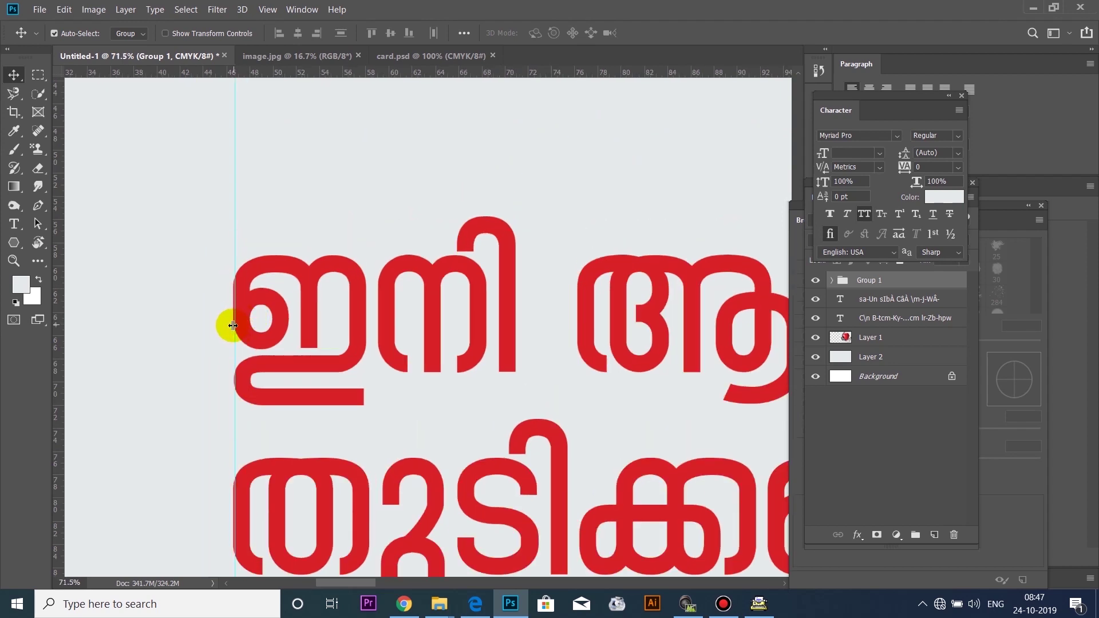
{"action": "left_click_drag", "start_coordinate": [232, 325], "coordinate": [246, 309]}
{"action": "left_click", "coordinate": [247, 311]}
Align the grey Malayalam line and MEDICARE logo to the guide, enlarging the logo to ~111%.
{"action": "scroll", "coordinate": [258, 337], "scroll_direction": "down", "scroll_amount": 2}
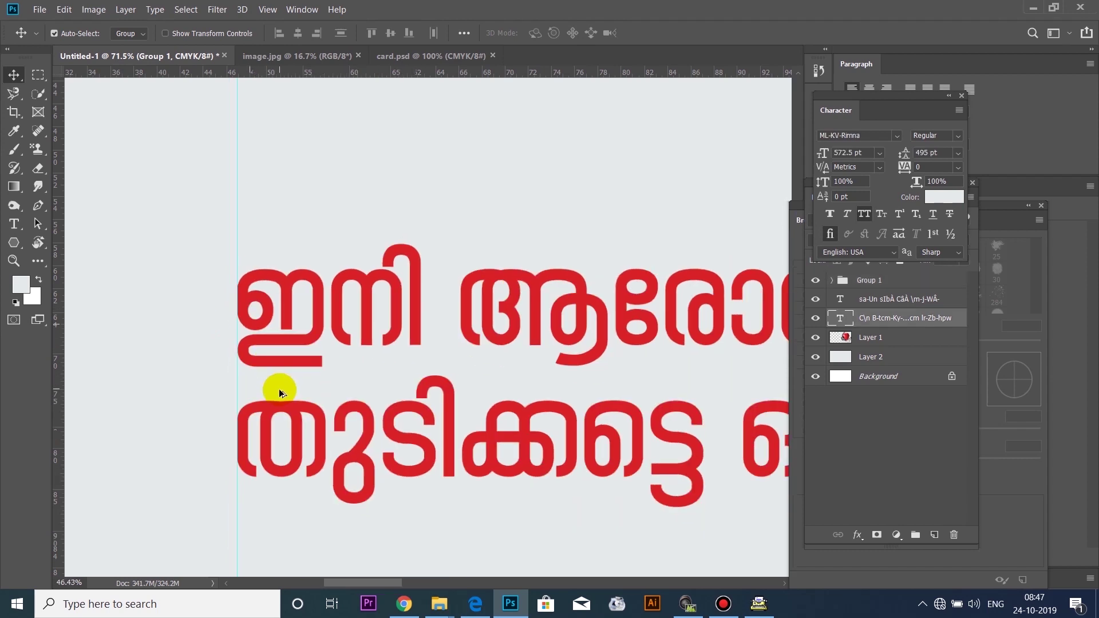
{"action": "scroll", "coordinate": [280, 390], "scroll_direction": "down", "scroll_amount": 2}
{"action": "left_click_drag", "start_coordinate": [318, 493], "coordinate": [297, 204]}
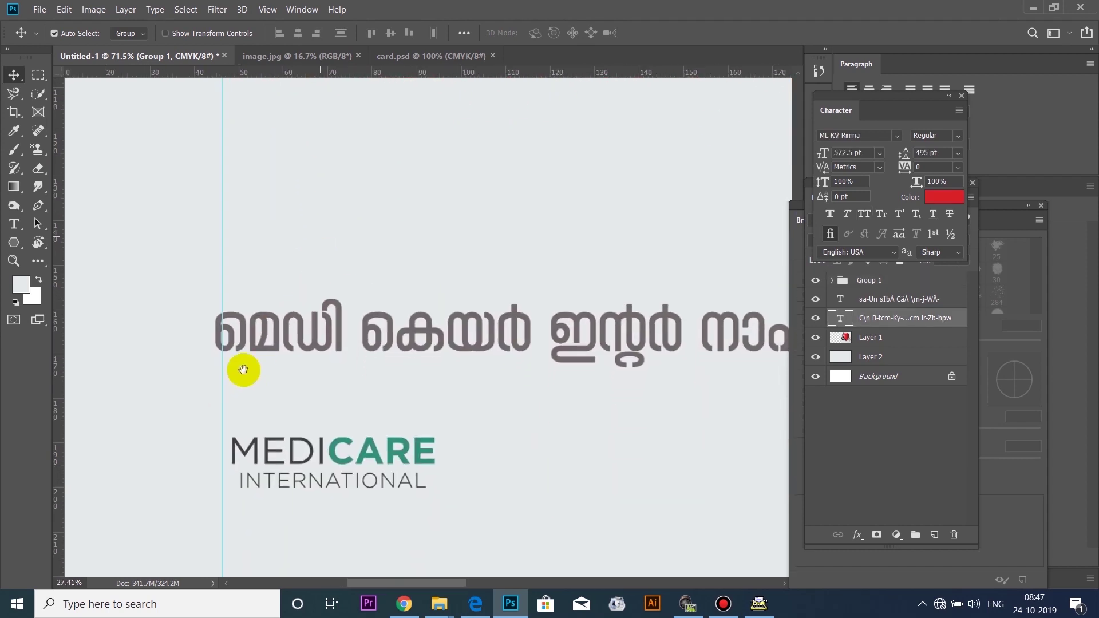
{"action": "left_click_drag", "start_coordinate": [251, 342], "coordinate": [256, 386]}
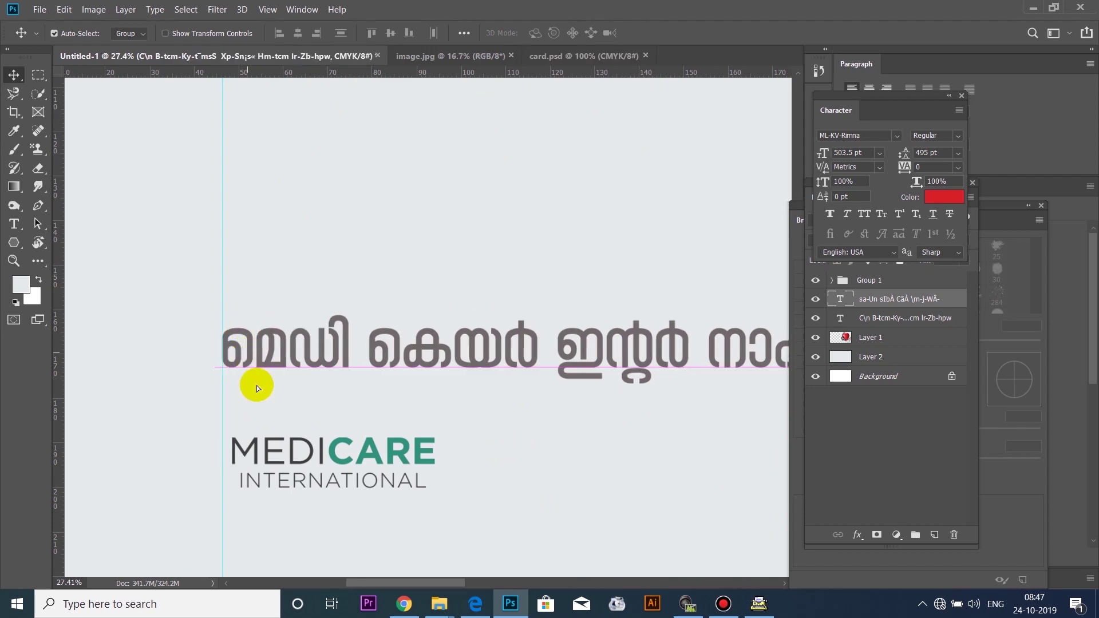
{"action": "scroll", "coordinate": [256, 387], "scroll_direction": "down", "scroll_amount": 1}
{"action": "mouse_move", "coordinate": [254, 422]}
{"action": "left_mouse_down"}
{"action": "mouse_move", "coordinate": [246, 396]}
{"action": "mouse_move", "coordinate": [267, 381]}
{"action": "mouse_move", "coordinate": [264, 424]}
{"action": "left_mouse_up"}
{"action": "scroll", "coordinate": [271, 410], "scroll_direction": "down", "scroll_amount": 3}
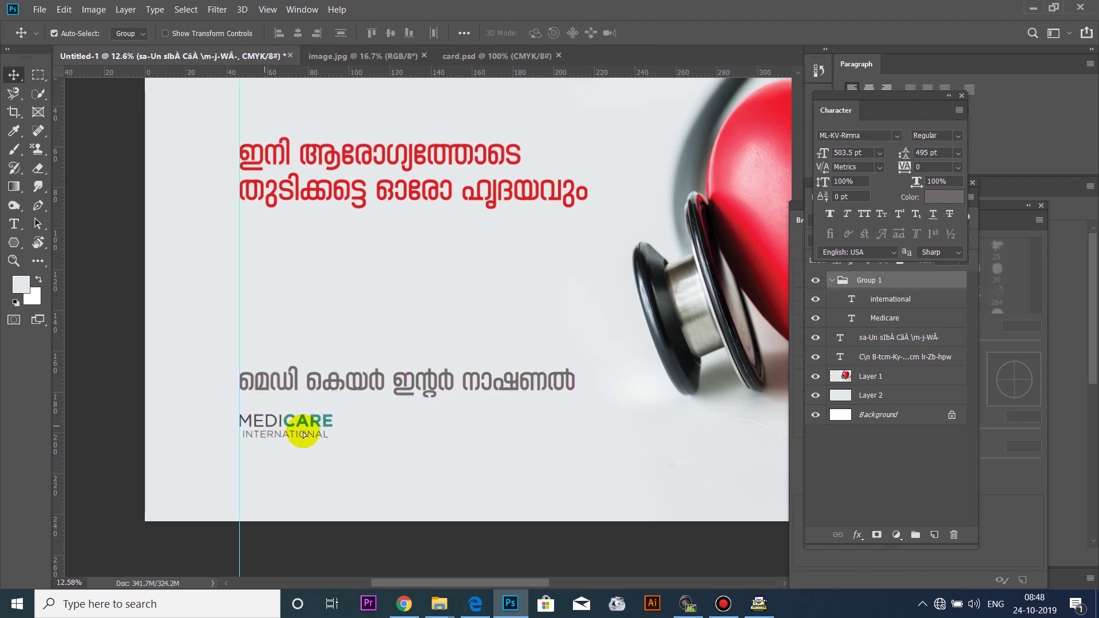
{"action": "key", "text": "ctrl+t"}
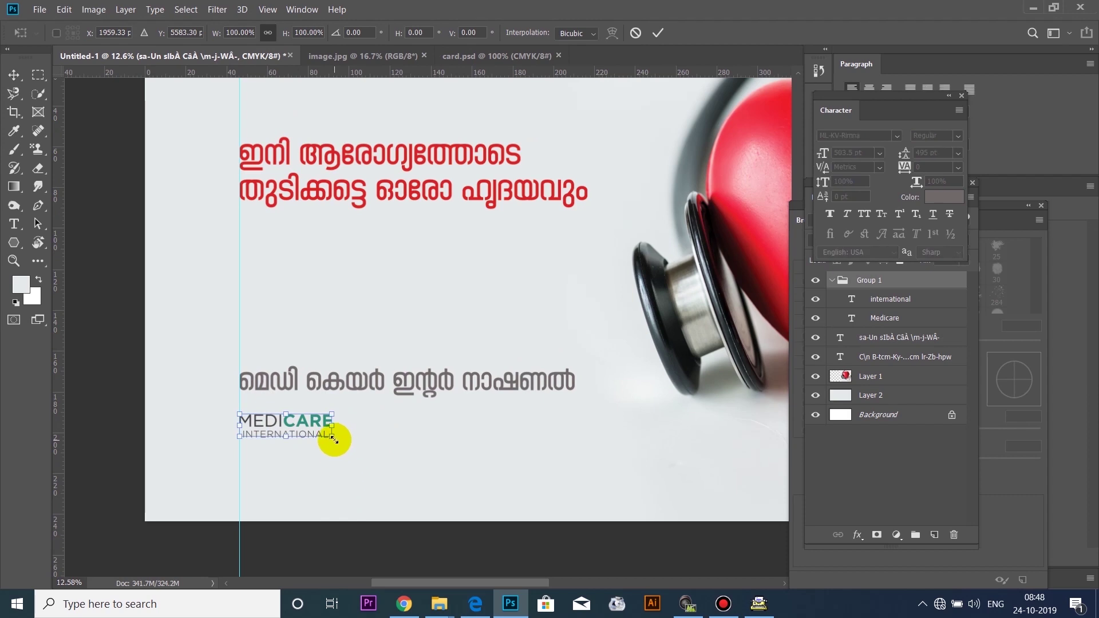
{"action": "left_click_drag", "start_coordinate": [333, 439], "coordinate": [343, 444]}
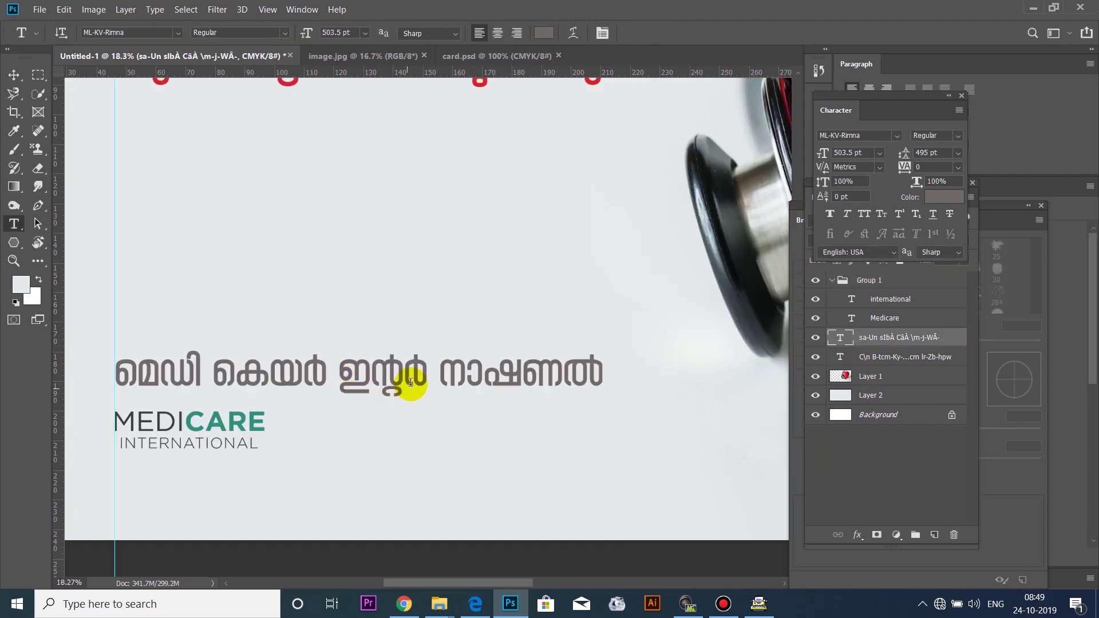
Colour the whole company-name line with the logo's dark grey.
{"action": "key", "text": "ctrl+a"}
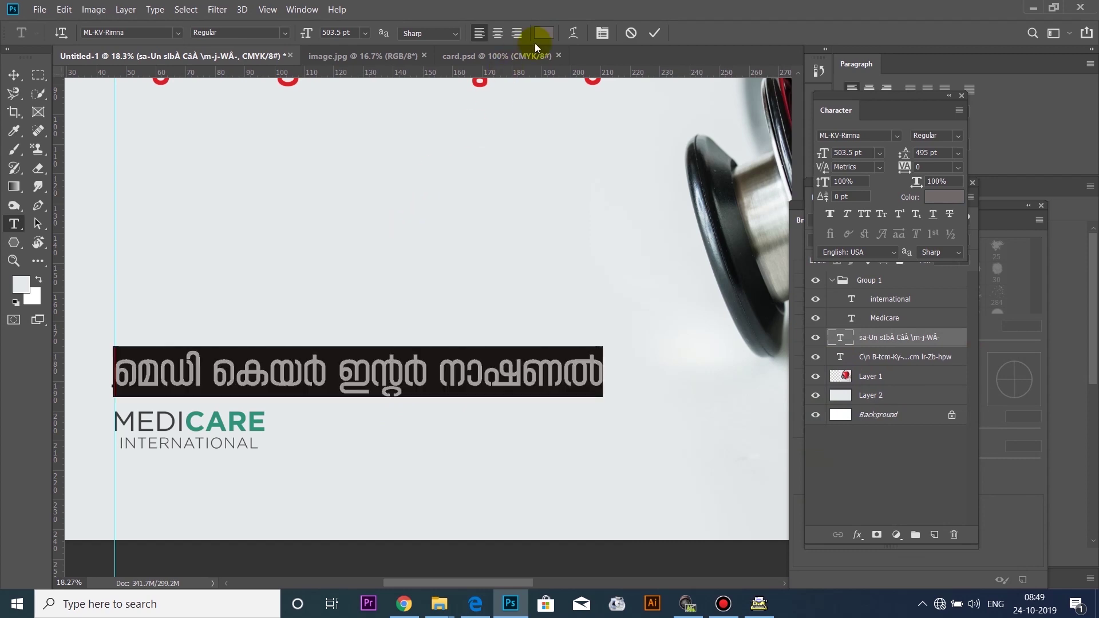
{"action": "left_click", "coordinate": [541, 35]}
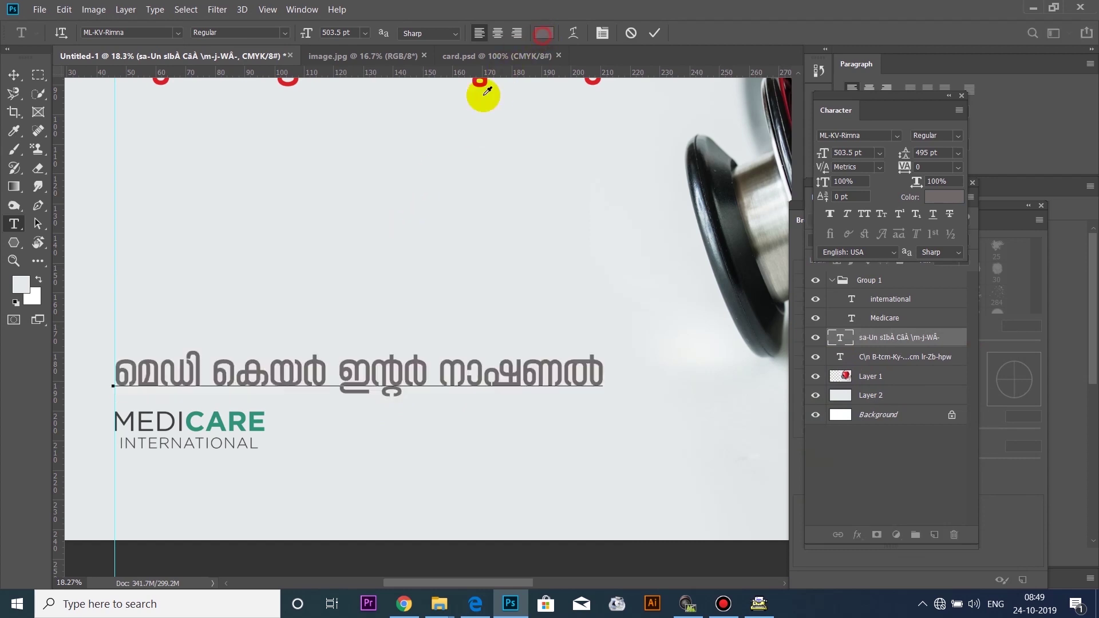
{"action": "left_click", "coordinate": [154, 418]}
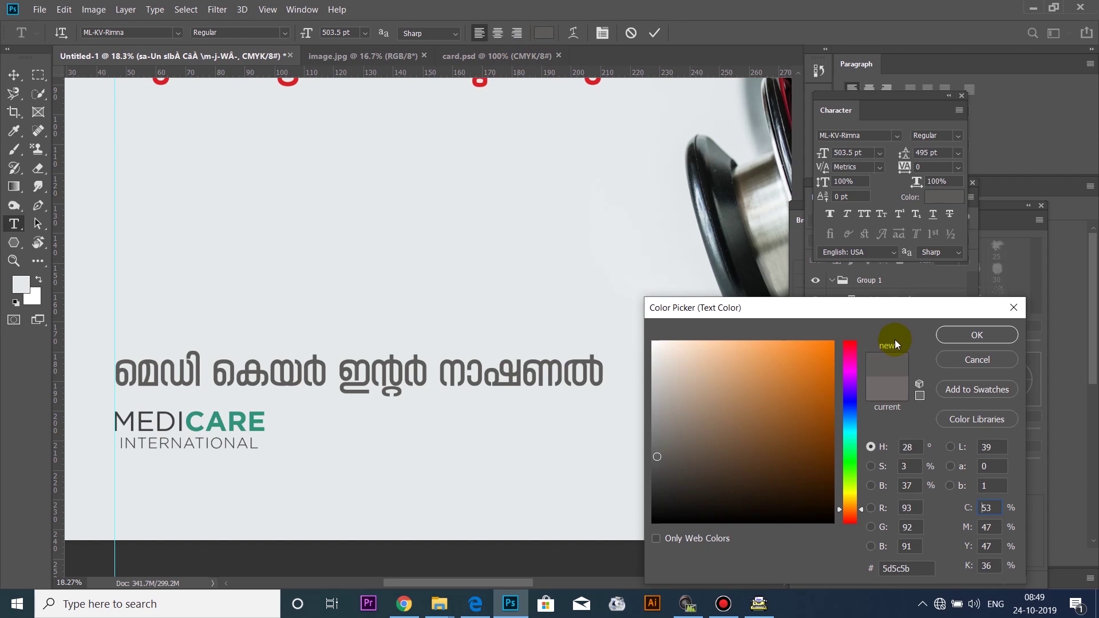
{"action": "left_click", "coordinate": [182, 414]}
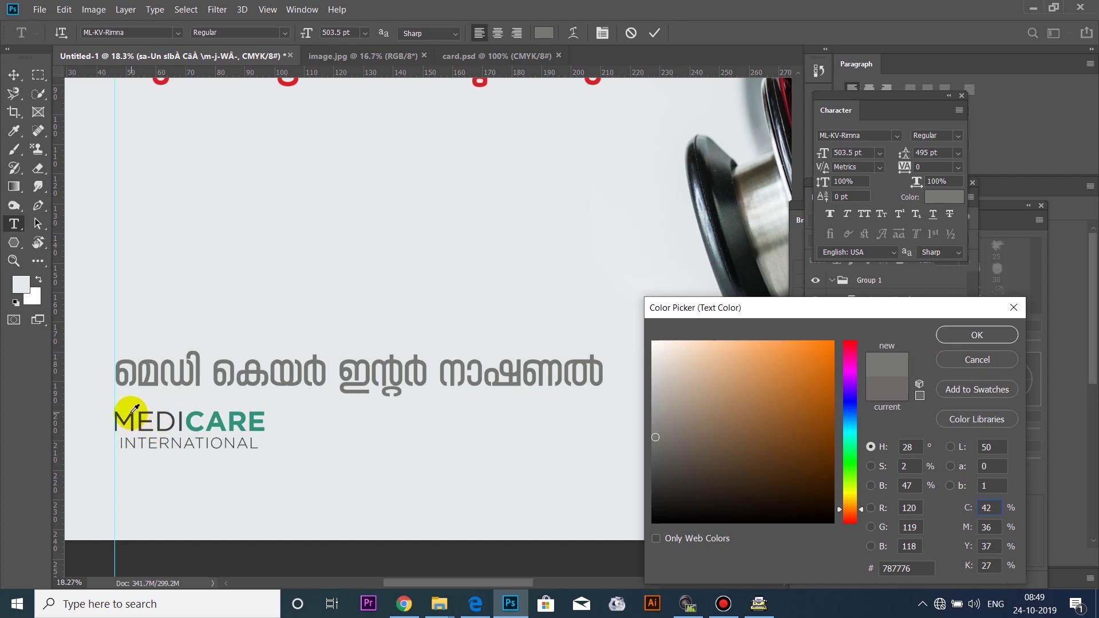
{"action": "left_click", "coordinate": [140, 417]}
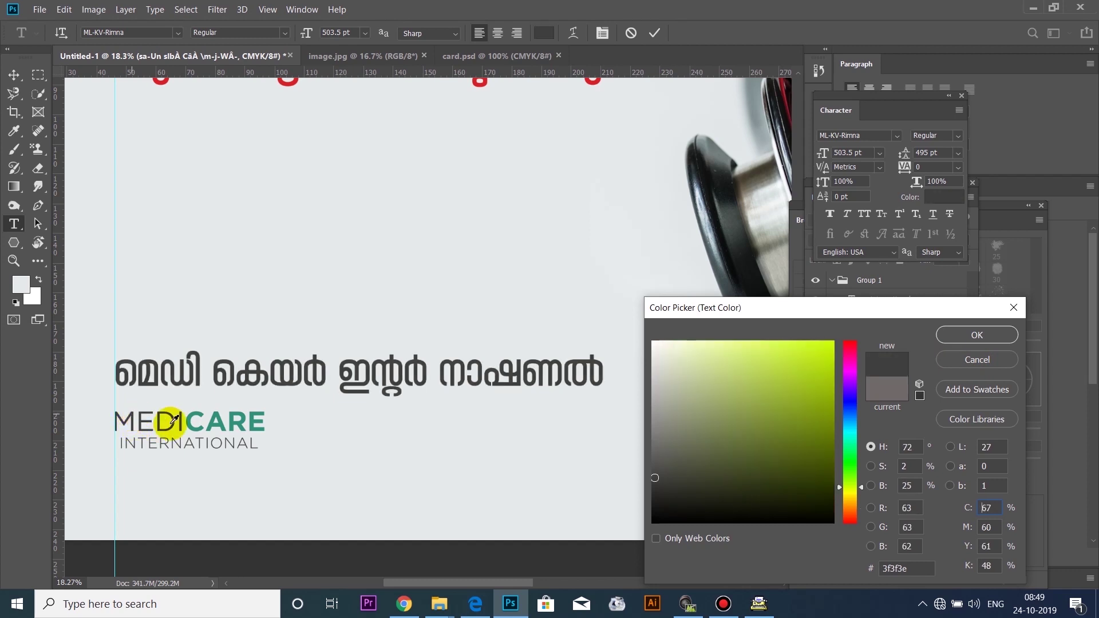
{"action": "left_click", "coordinate": [950, 335]}
Make the word കെയർ teal 2f947c, sampled from the logo's CARE.
{"action": "left_click", "coordinate": [292, 389]}
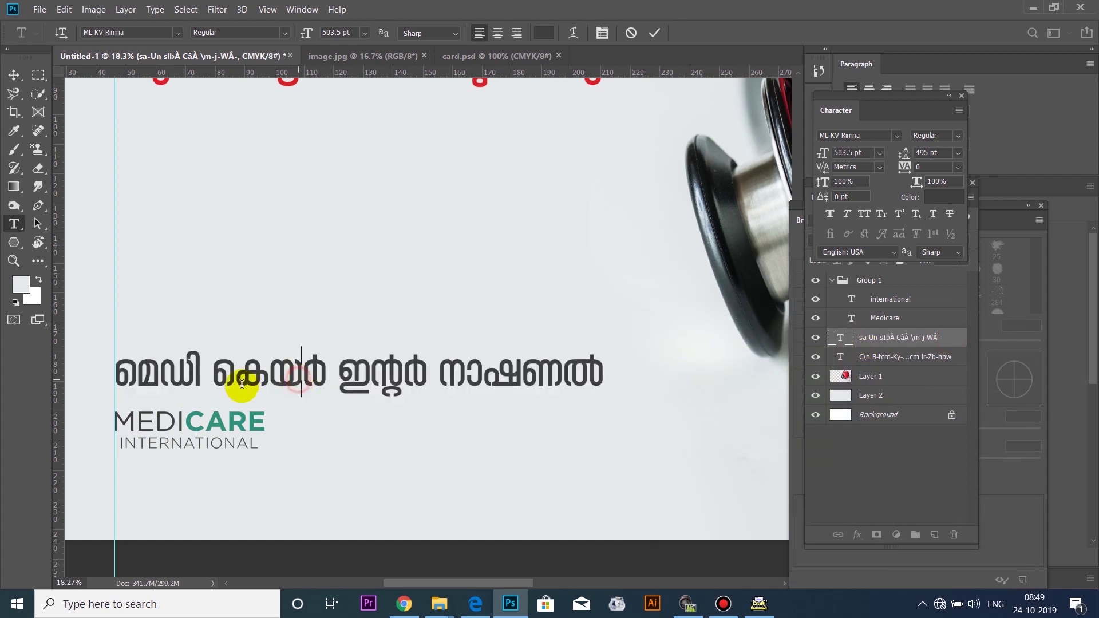
{"action": "left_click_drag", "start_coordinate": [211, 372], "coordinate": [327, 369]}
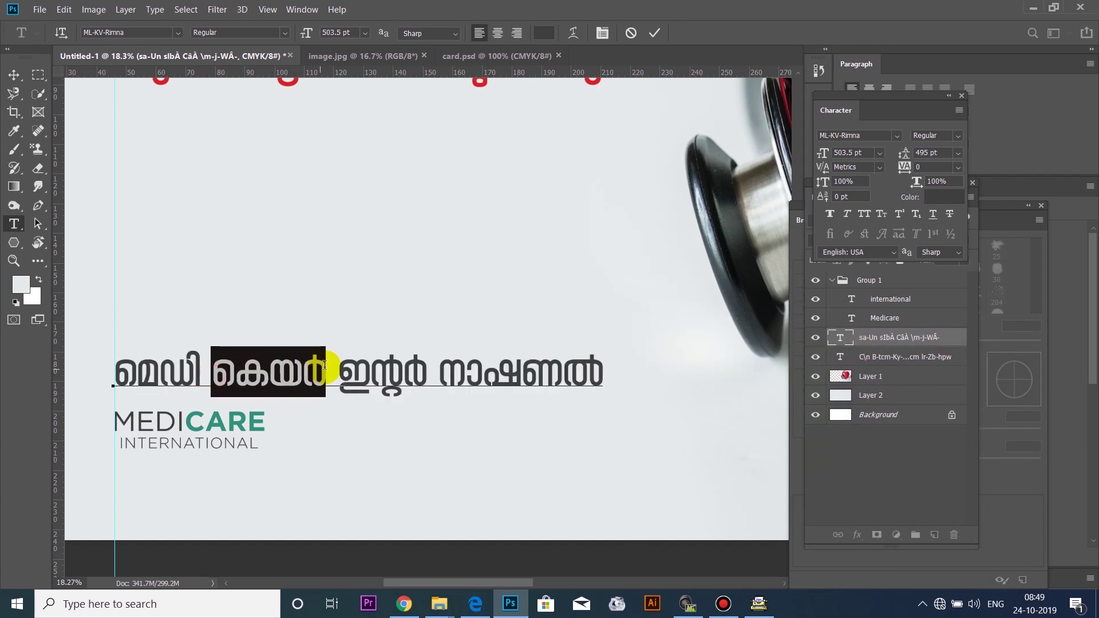
{"action": "left_click", "coordinate": [544, 34]}
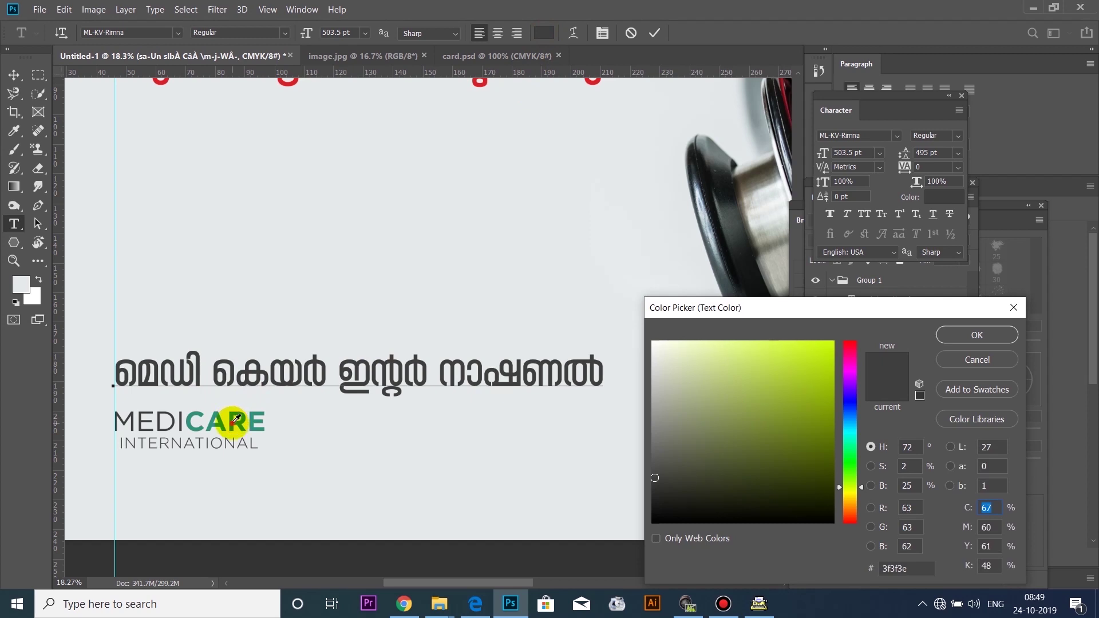
{"action": "left_click", "coordinate": [235, 419]}
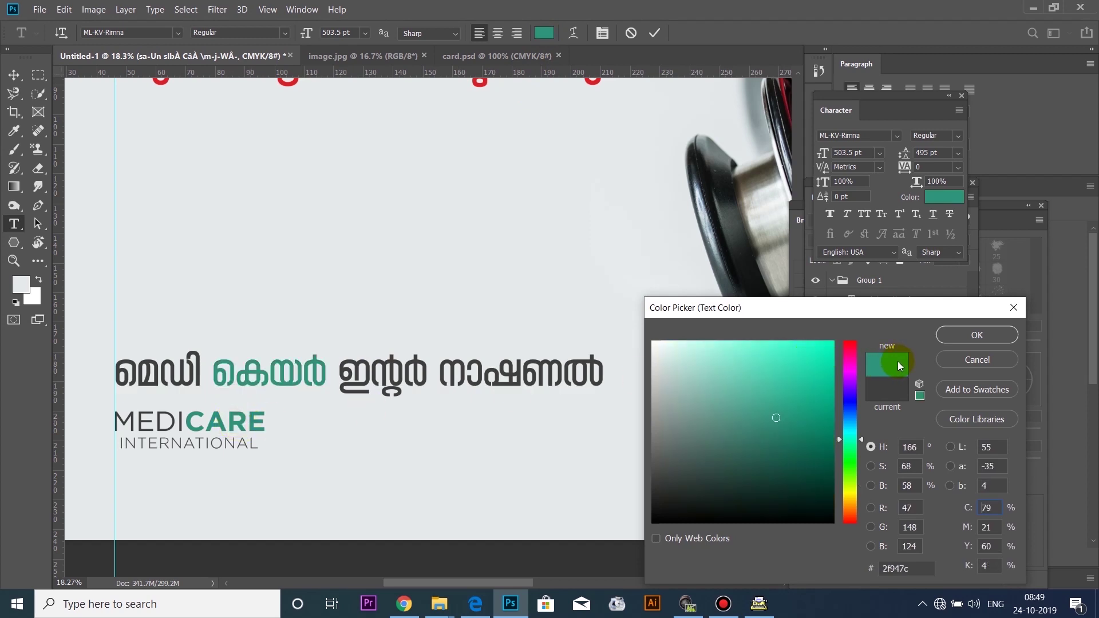
{"action": "left_click", "coordinate": [964, 336]}
{"action": "left_click", "coordinate": [13, 76]}
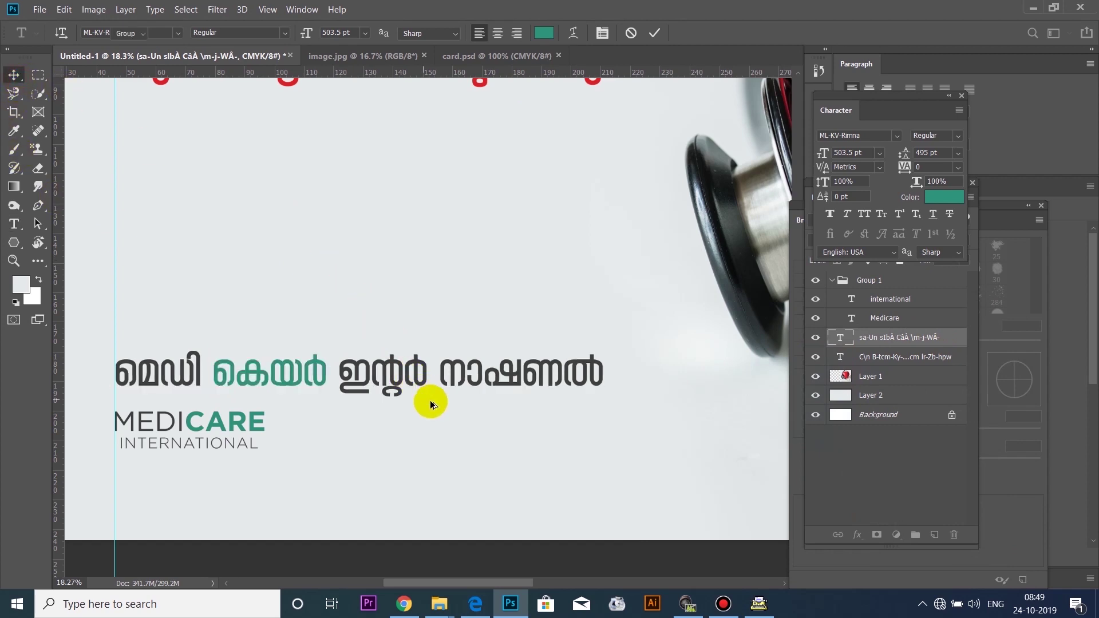
{"action": "scroll", "coordinate": [430, 405], "scroll_direction": "down", "scroll_amount": 3}
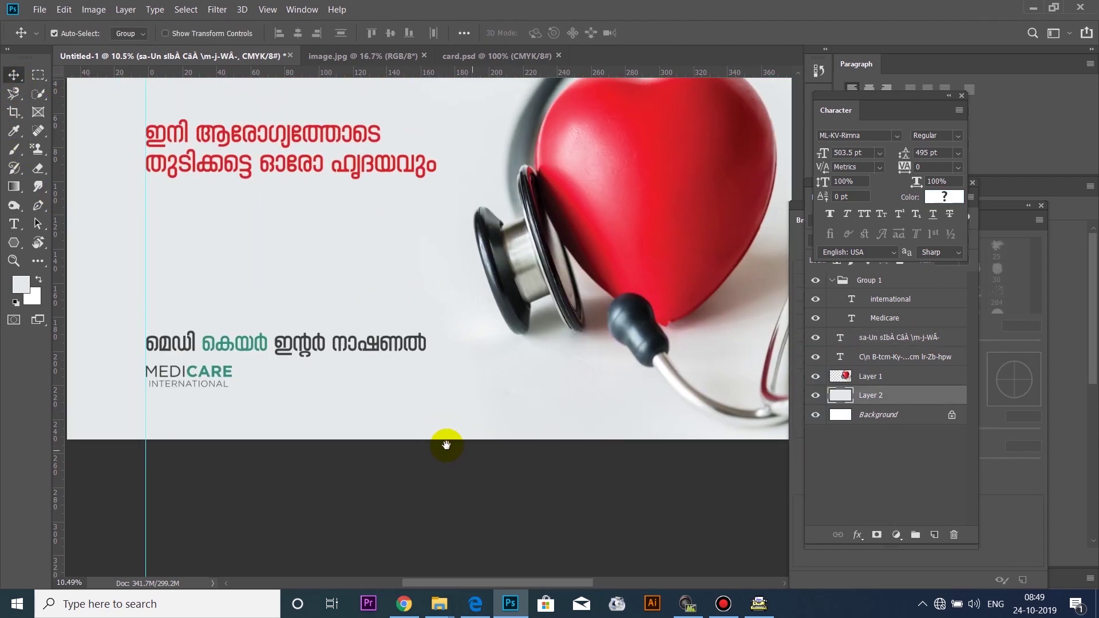
Paste the address, website and phone lines from Typeit as a new text layer below the name.
{"action": "left_click", "coordinate": [759, 604]}
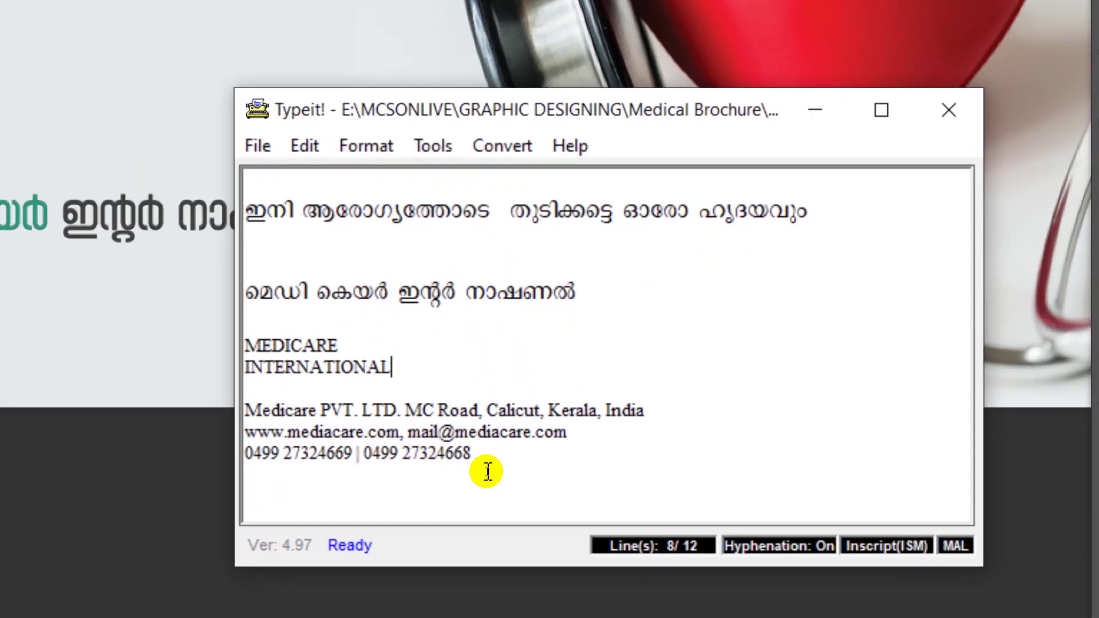
{"action": "mouse_move", "coordinate": [486, 469]}
{"action": "left_mouse_down"}
{"action": "mouse_move", "coordinate": [306, 436]}
{"action": "mouse_move", "coordinate": [248, 407]}
{"action": "left_mouse_up"}
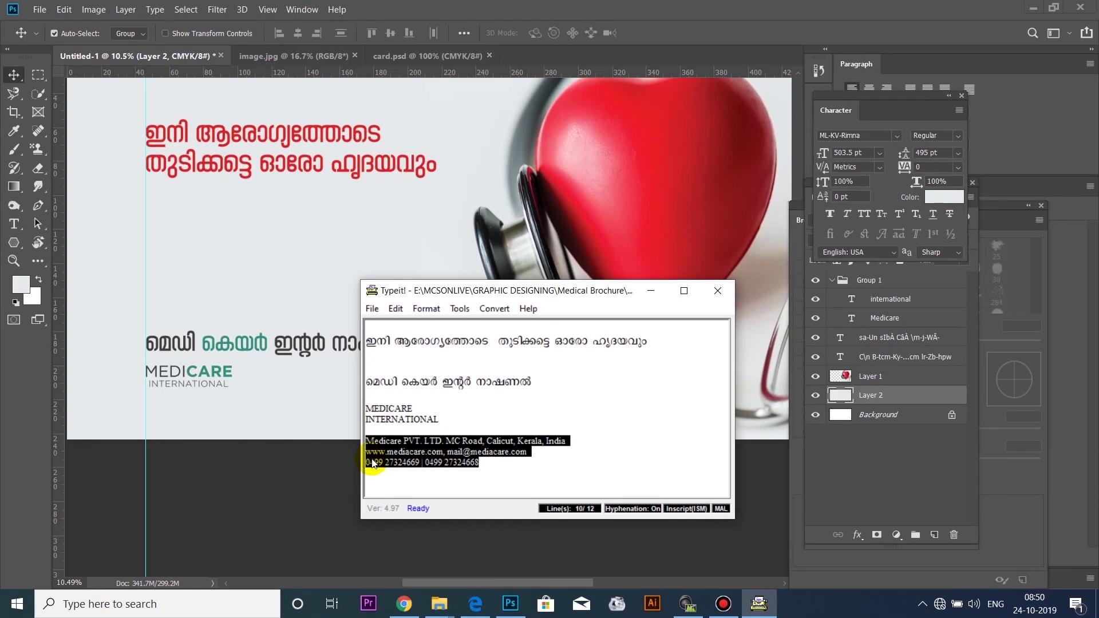
{"action": "left_click", "coordinate": [251, 369]}
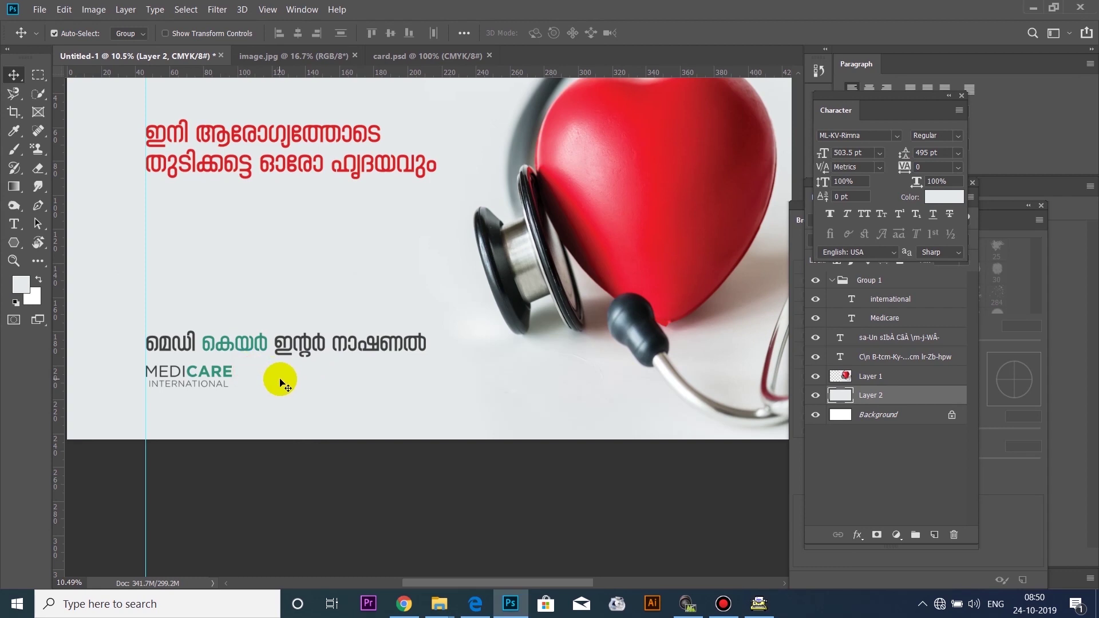
{"action": "key", "text": "t"}
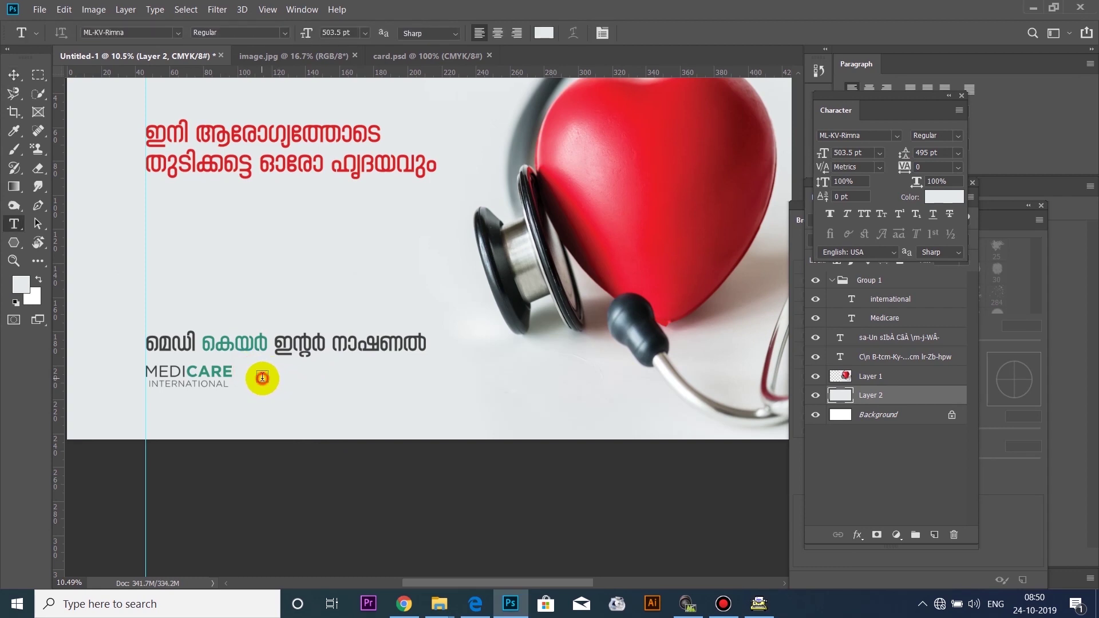
{"action": "left_click", "coordinate": [262, 377]}
{"action": "key", "text": "ctrl+v"}
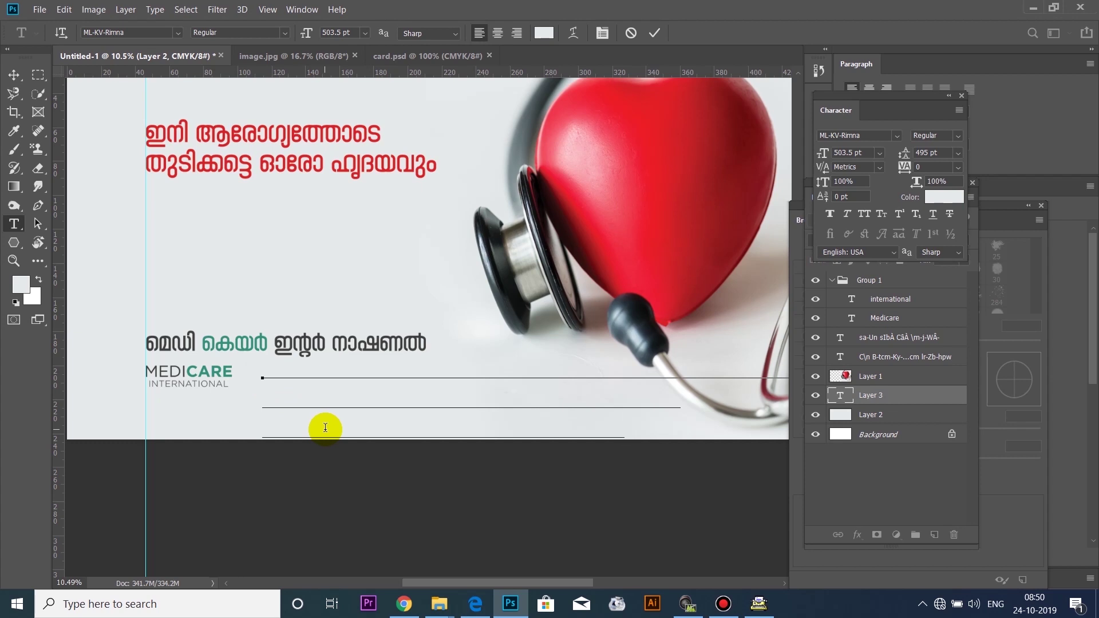
{"action": "key", "text": "ctrl+a"}
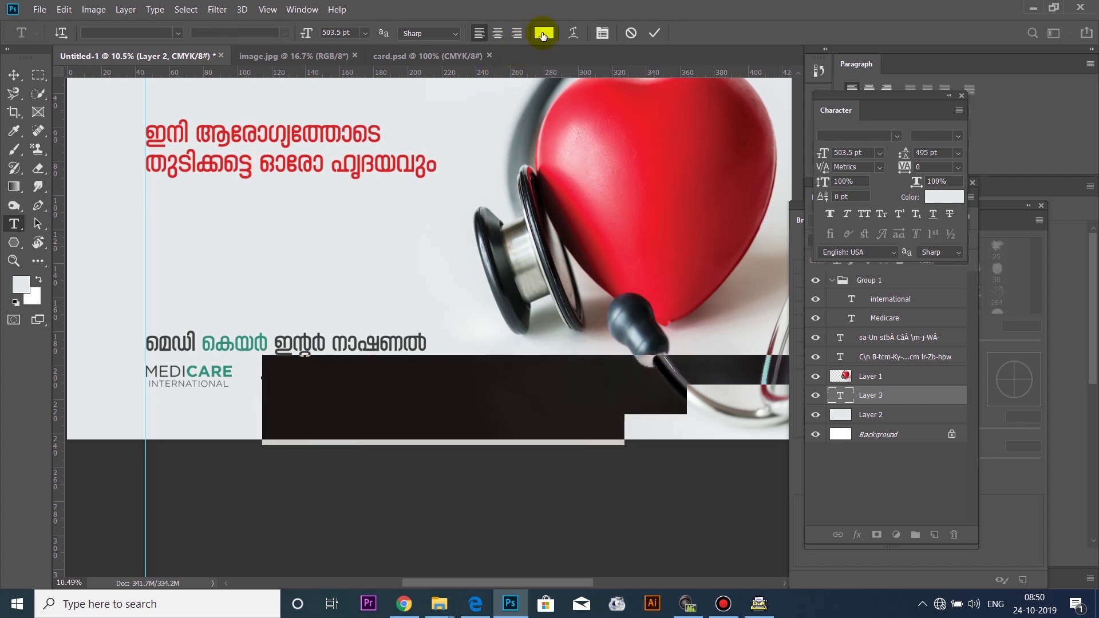
Colour the contact text dark grey 3f3f3e.
{"action": "left_click", "coordinate": [544, 32]}
{"action": "left_click", "coordinate": [197, 332]}
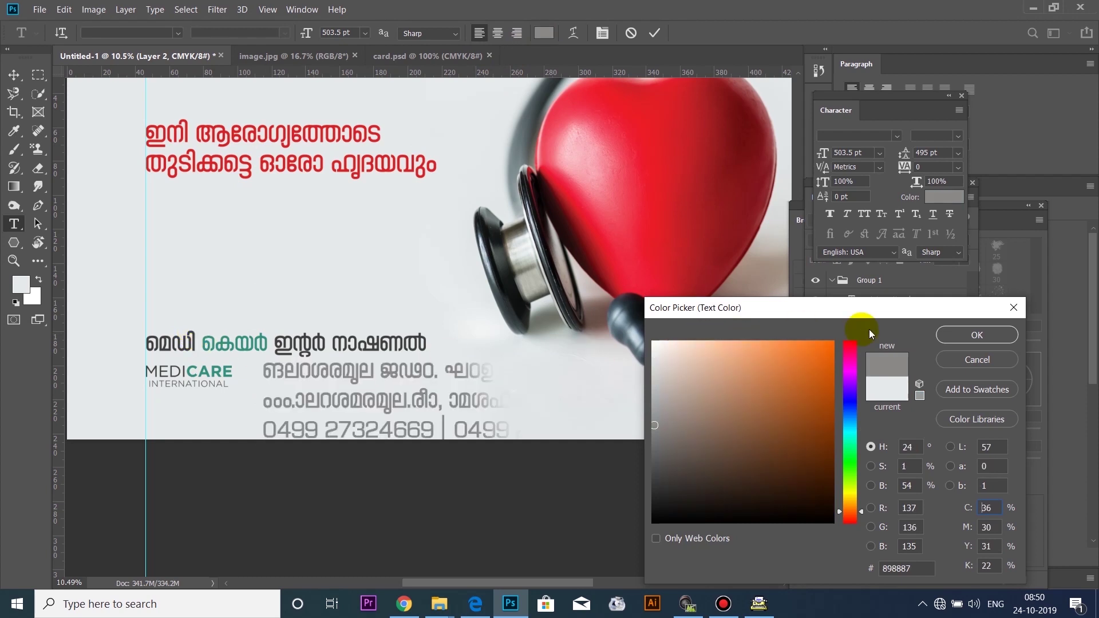
{"action": "left_click", "coordinate": [977, 334]}
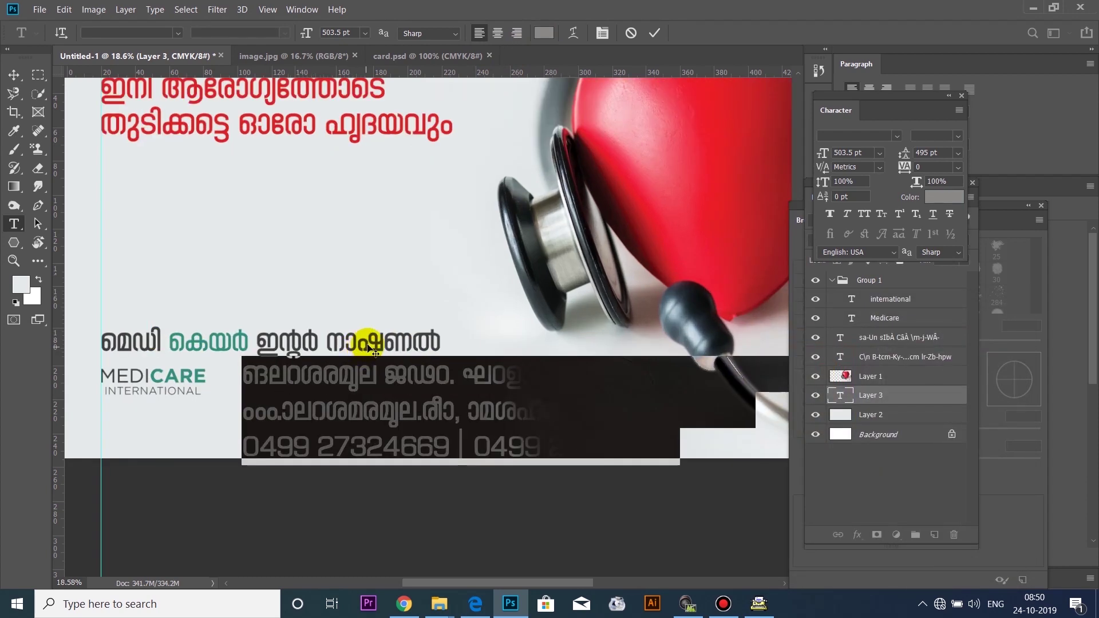
{"action": "scroll", "coordinate": [359, 355], "scroll_direction": "up", "scroll_amount": 3}
{"action": "left_click", "coordinate": [544, 33]}
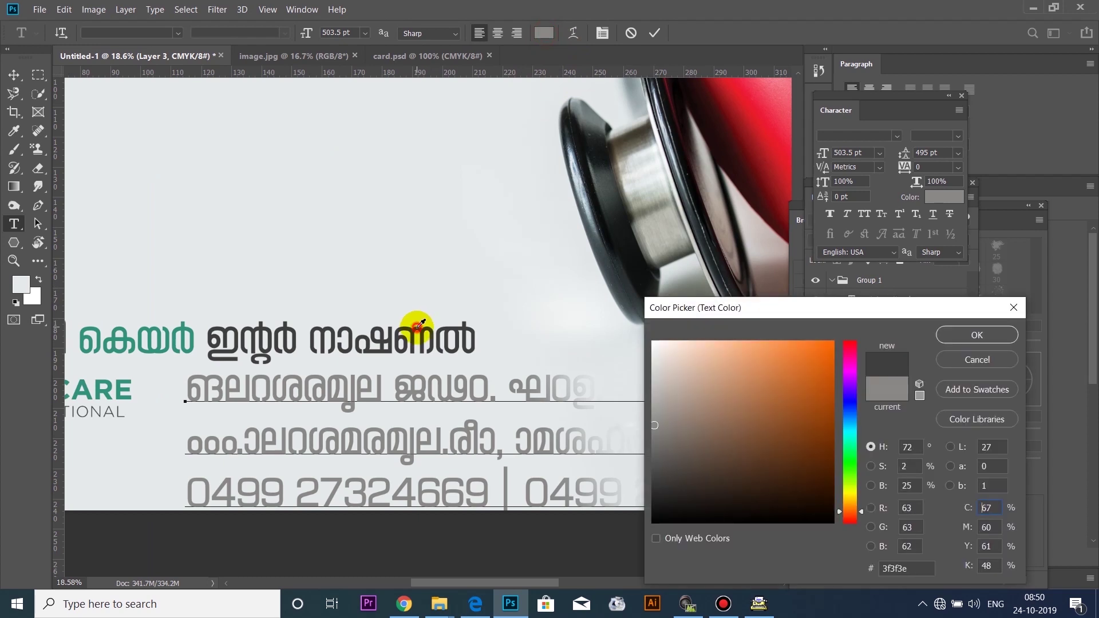
{"action": "left_click", "coordinate": [973, 336]}
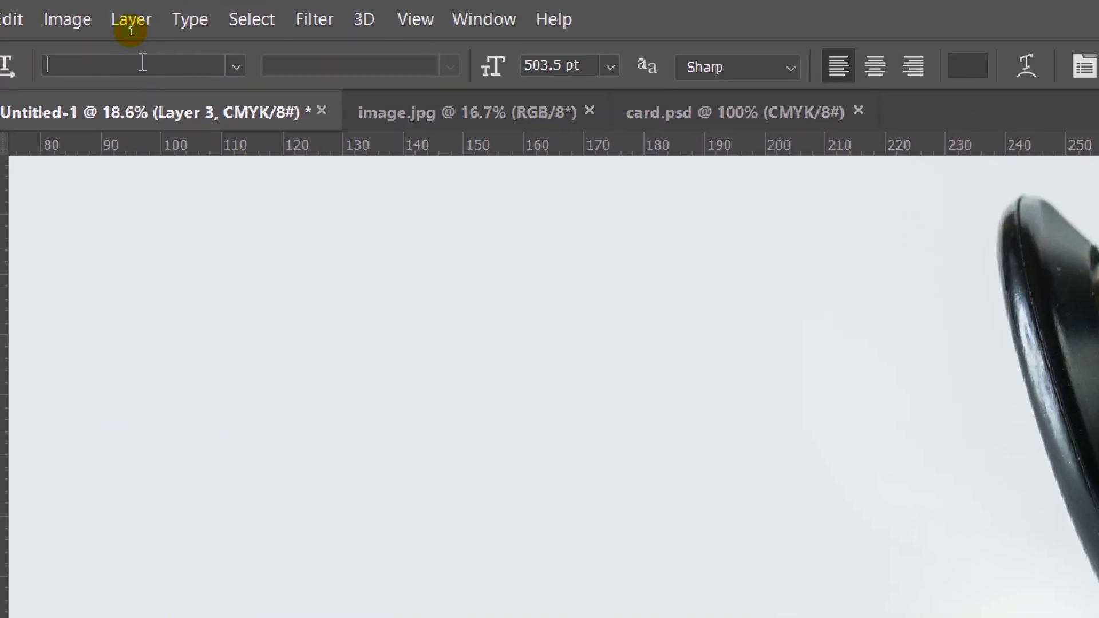
Set the contact text to Myriad Pro Regular, 104.5 pt, Auto leading, and move it up.
{"action": "type", "text": "myria"}
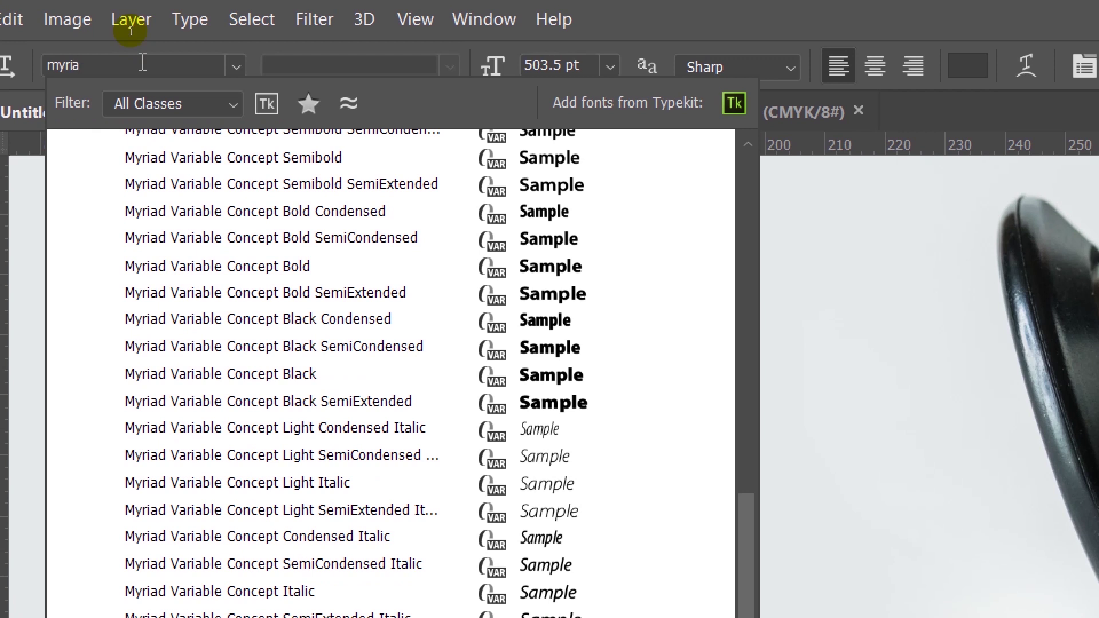
{"action": "type", "text": "d pro"}
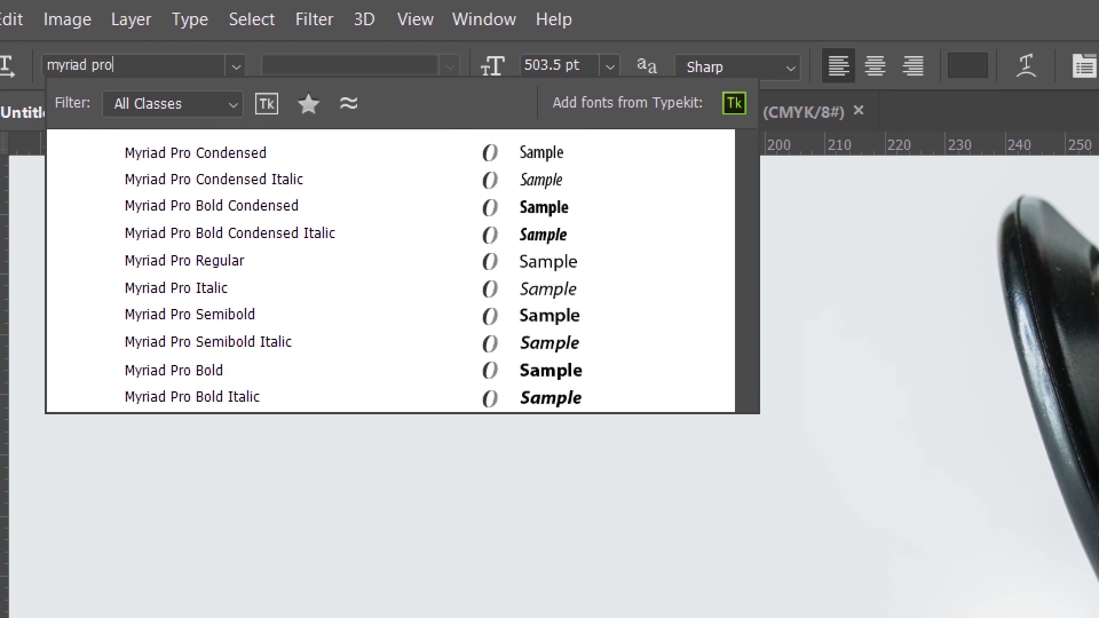
{"action": "key", "text": "Down"}
{"action": "key", "text": "Down"}
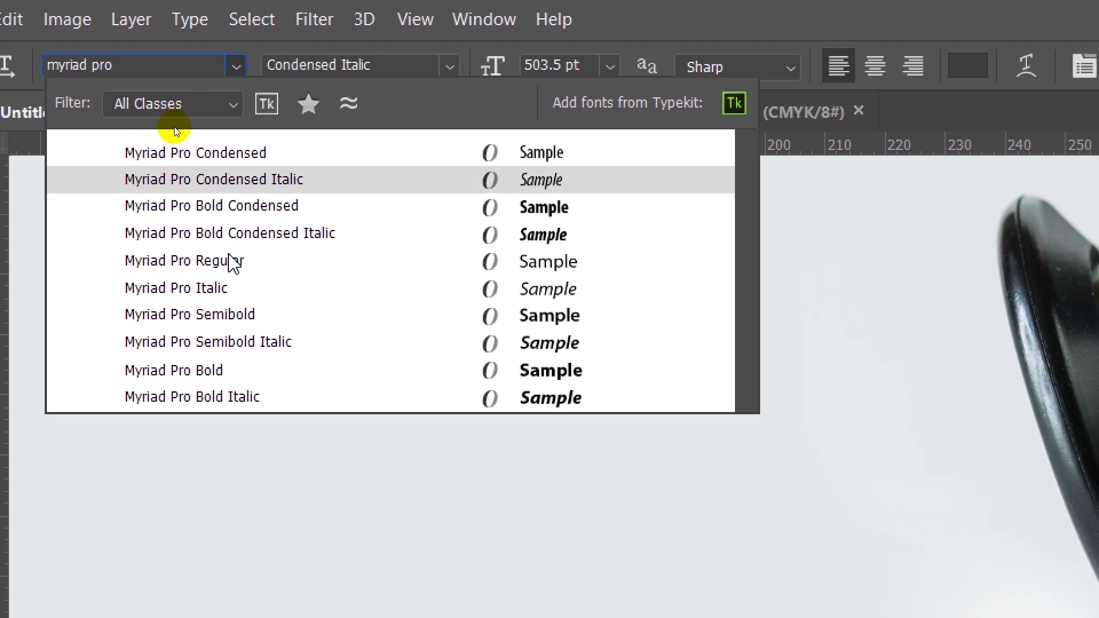
{"action": "key", "text": "Down"}
{"action": "key", "text": "Down"}
{"action": "key", "text": "Down"}
{"action": "key", "text": "Return"}
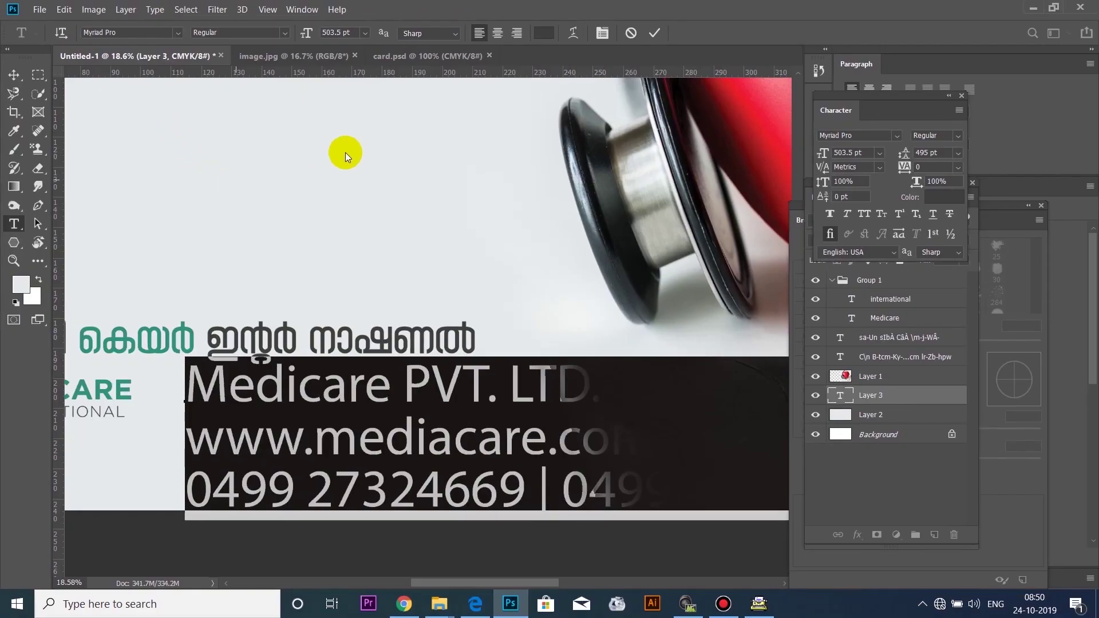
{"action": "left_click_drag", "start_coordinate": [308, 36], "coordinate": [112, 182]}
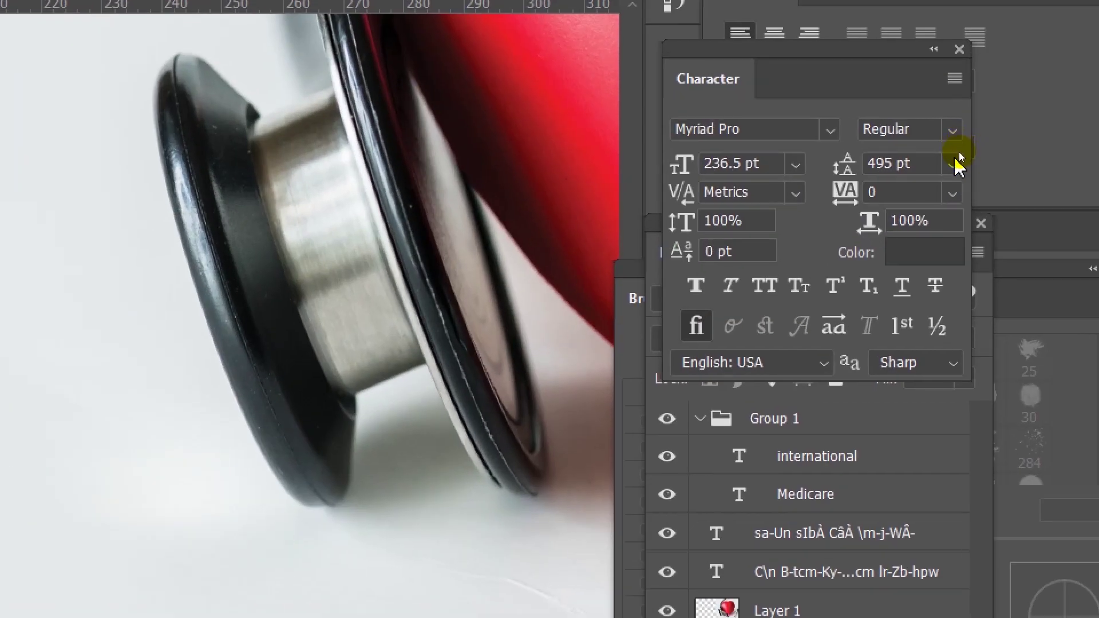
{"action": "left_click", "coordinate": [958, 153]}
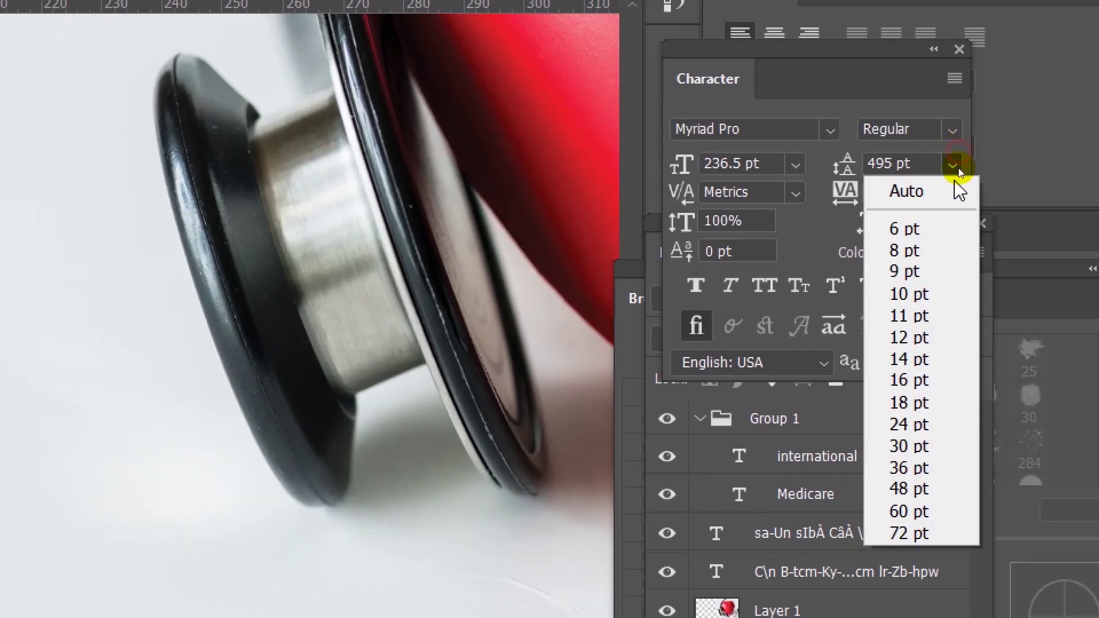
{"action": "left_click", "coordinate": [953, 191]}
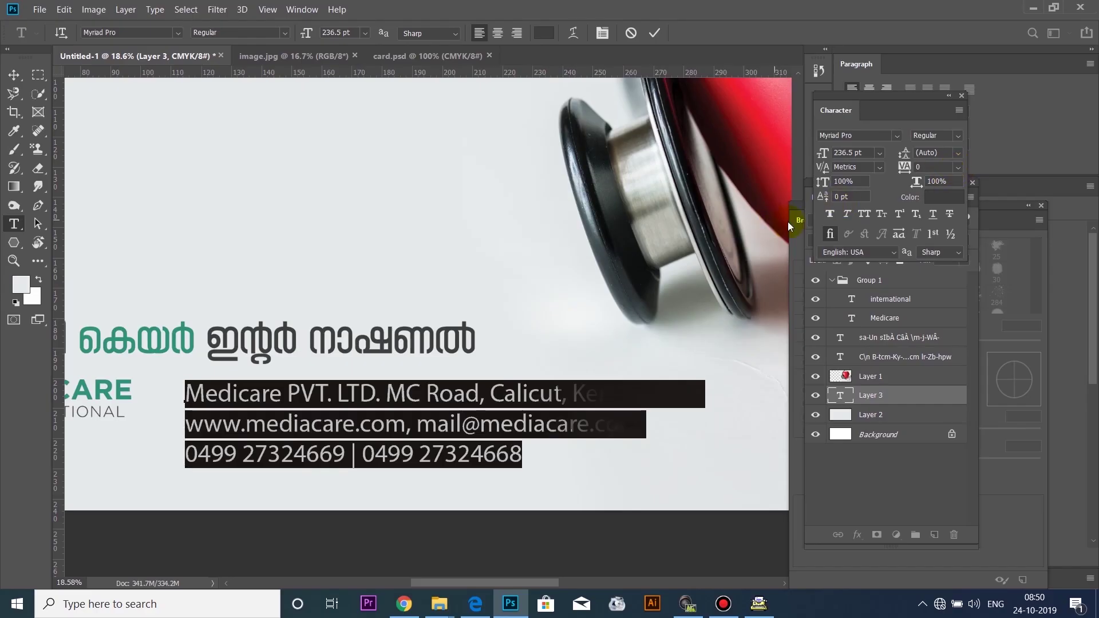
{"action": "left_click_drag", "start_coordinate": [821, 157], "coordinate": [703, 200]}
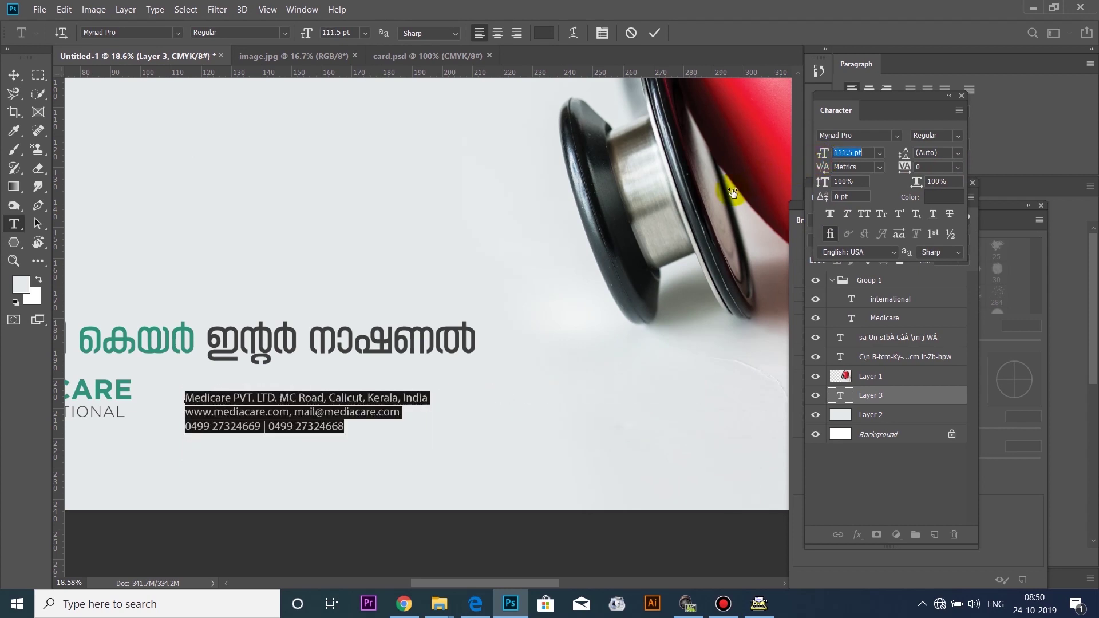
{"action": "left_click", "coordinate": [13, 75]}
{"action": "left_click_drag", "start_coordinate": [283, 398], "coordinate": [292, 377]}
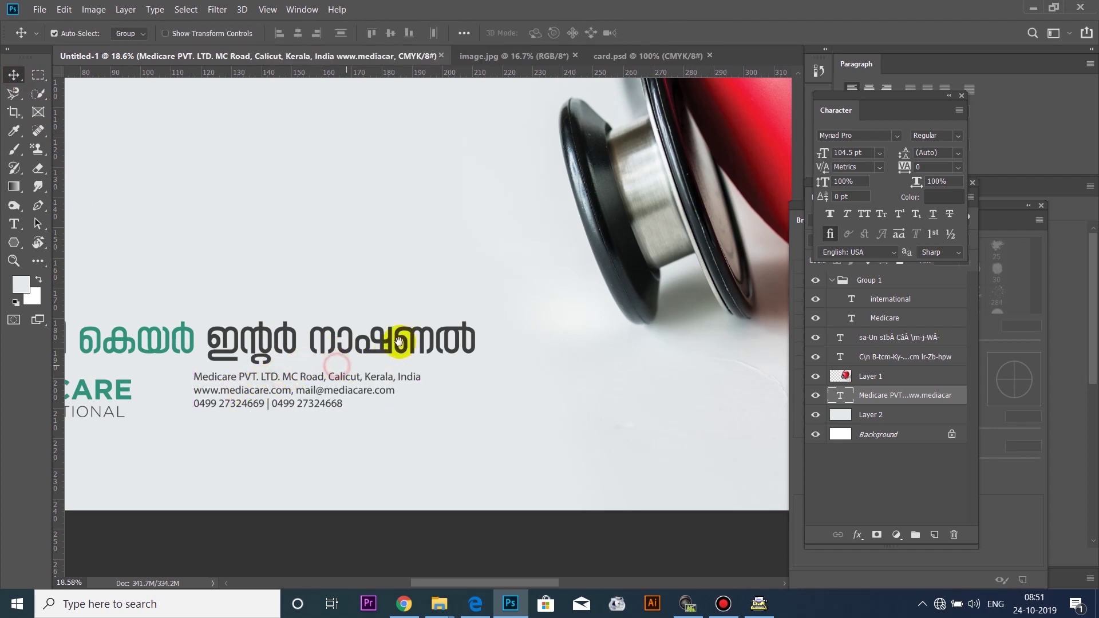
Add a horizontal guide at the top of CARE and nudge the logo up to it.
{"action": "key", "text": "f"}
{"action": "scroll", "coordinate": [362, 324], "scroll_direction": "up", "scroll_amount": 2}
{"action": "scroll", "coordinate": [298, 225], "scroll_direction": "up", "scroll_amount": 2}
{"action": "left_click_drag", "start_coordinate": [346, 50], "coordinate": [345, 319]}
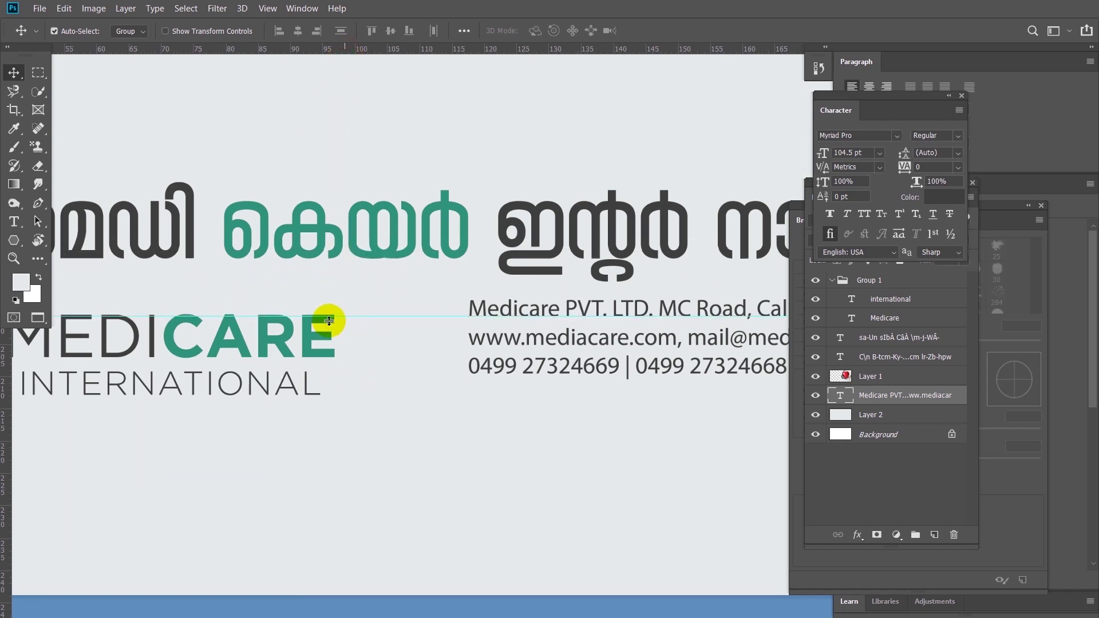
{"action": "scroll", "coordinate": [343, 320], "scroll_direction": "up", "scroll_amount": 1}
{"action": "scroll", "coordinate": [352, 316], "scroll_direction": "up", "scroll_amount": 1}
{"action": "scroll", "coordinate": [337, 372], "scroll_direction": "up", "scroll_amount": 1}
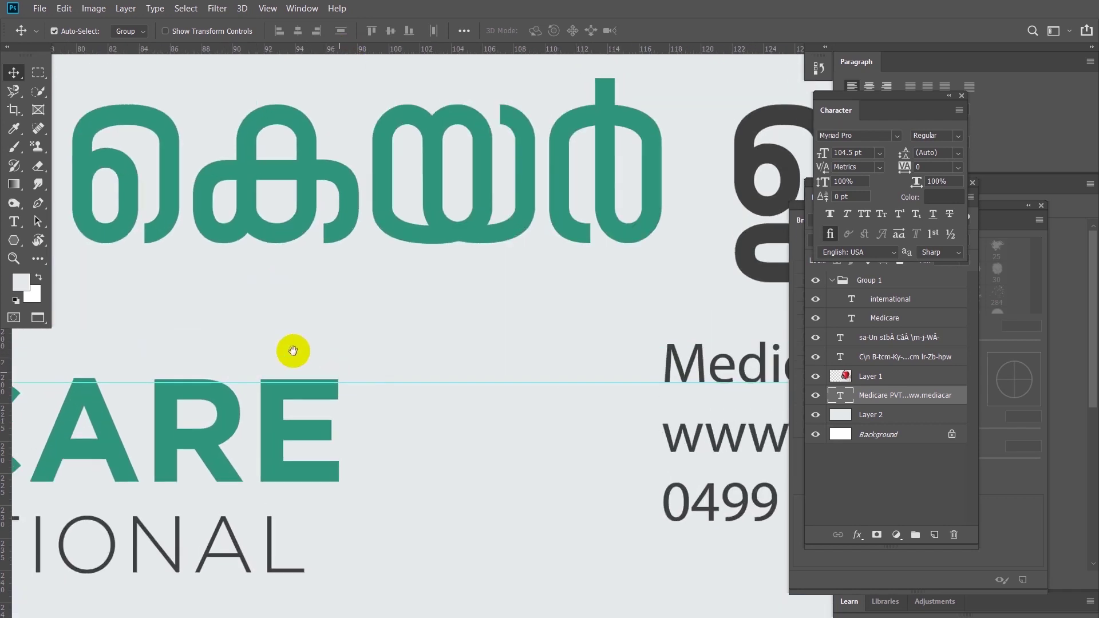
{"action": "scroll", "coordinate": [385, 326], "scroll_direction": "up", "scroll_amount": 2}
{"action": "scroll", "coordinate": [444, 324], "scroll_direction": "up", "scroll_amount": 2}
{"action": "left_click_drag", "start_coordinate": [451, 300], "coordinate": [461, 291]}
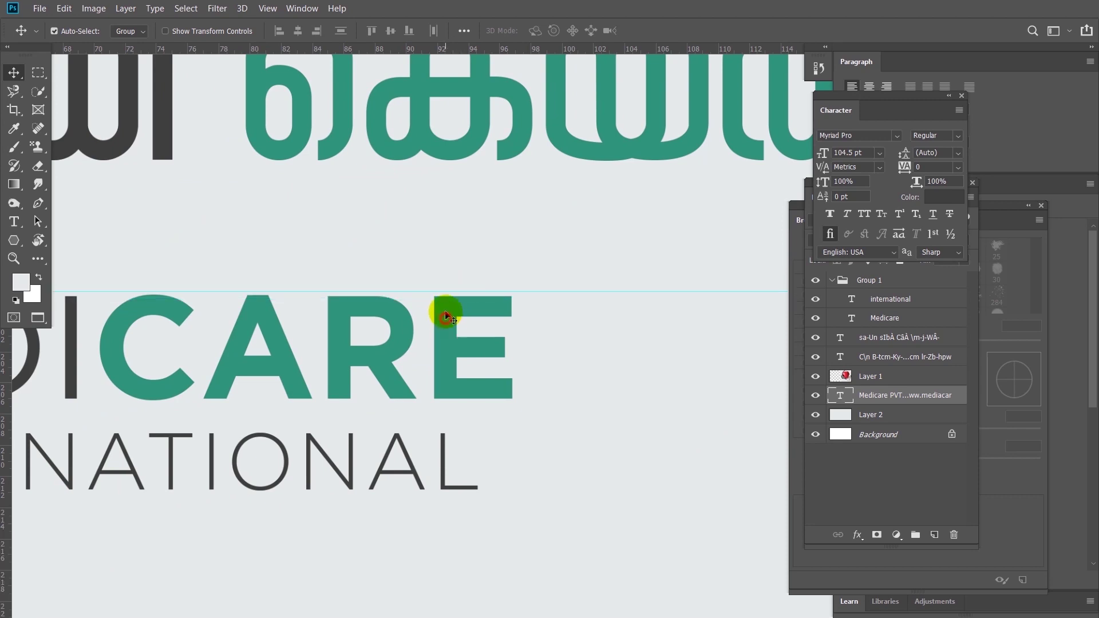
{"action": "left_click_drag", "start_coordinate": [446, 316], "coordinate": [448, 304]}
Add a guide at the INTERNATIONAL baseline and move the contact details onto the guides.
{"action": "scroll", "coordinate": [449, 309], "scroll_direction": "up", "scroll_amount": 1}
{"action": "scroll", "coordinate": [448, 303], "scroll_direction": "up", "scroll_amount": 1}
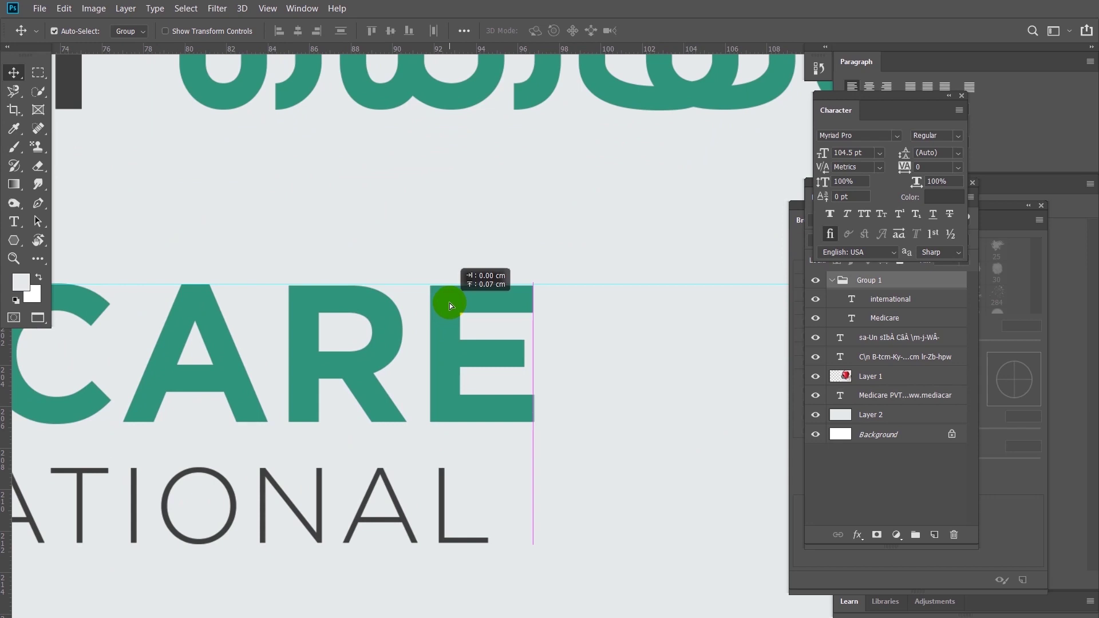
{"action": "key", "text": "ctrl+minus"}
{"action": "scroll", "coordinate": [277, 363], "scroll_direction": "up", "scroll_amount": 1}
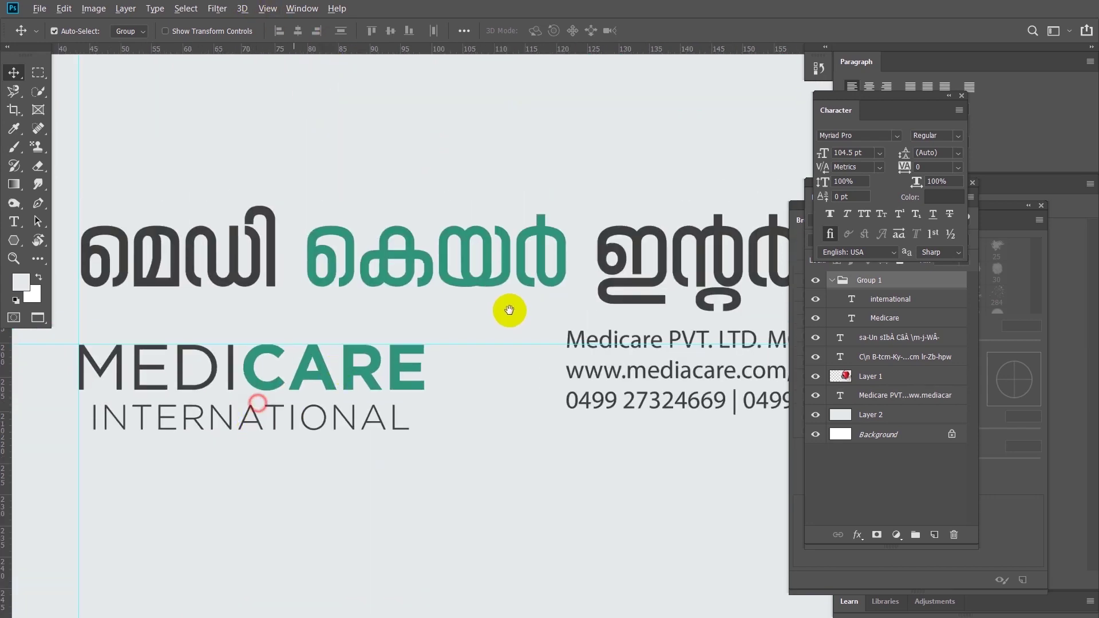
{"action": "left_click_drag", "start_coordinate": [509, 310], "coordinate": [760, 218]}
{"action": "left_click_drag", "start_coordinate": [460, 50], "coordinate": [483, 337]}
{"action": "left_click_drag", "start_coordinate": [289, 346], "coordinate": [118, 346]}
{"action": "left_click_drag", "start_coordinate": [341, 316], "coordinate": [340, 338]}
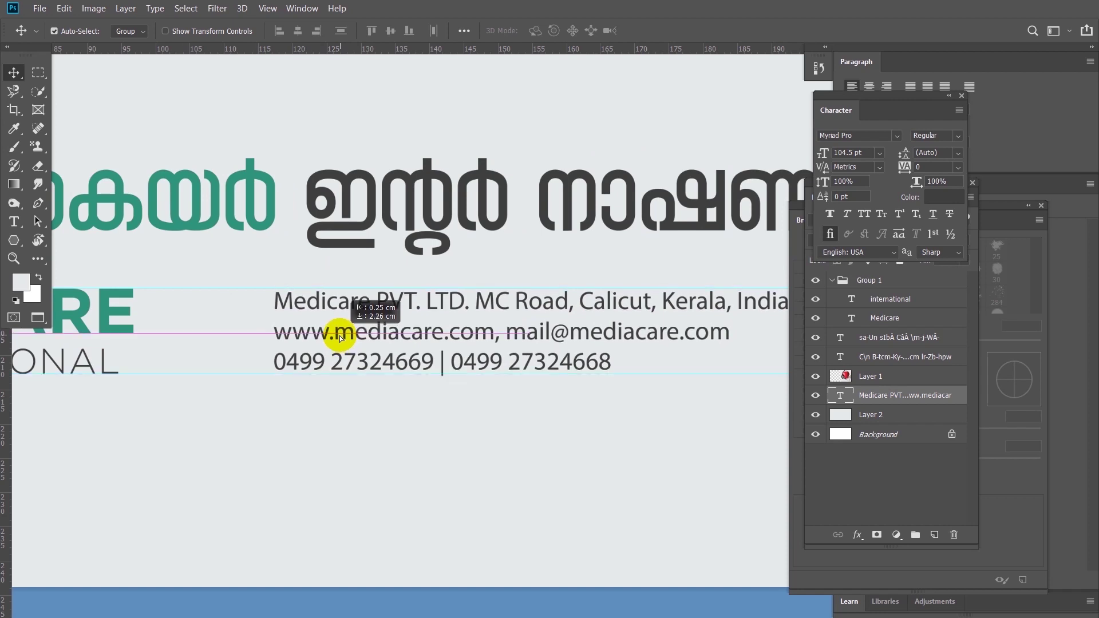
Scale the contact block to about 109% (114.12 pt).
{"action": "scroll", "coordinate": [307, 398], "scroll_direction": "down", "scroll_amount": 1}
{"action": "scroll", "coordinate": [284, 351], "scroll_direction": "up", "scroll_amount": 1}
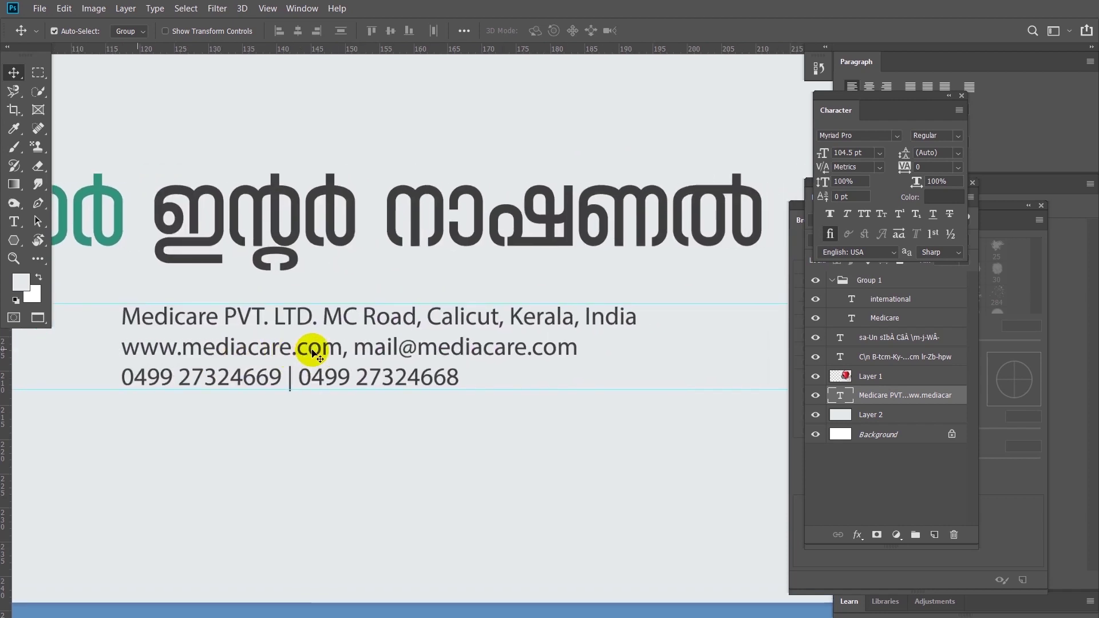
{"action": "scroll", "coordinate": [522, 343], "scroll_direction": "down", "scroll_amount": 1}
{"action": "key", "text": "ctrl+t"}
{"action": "left_click_drag", "start_coordinate": [578, 309], "coordinate": [590, 306]}
{"action": "key", "text": "Return"}
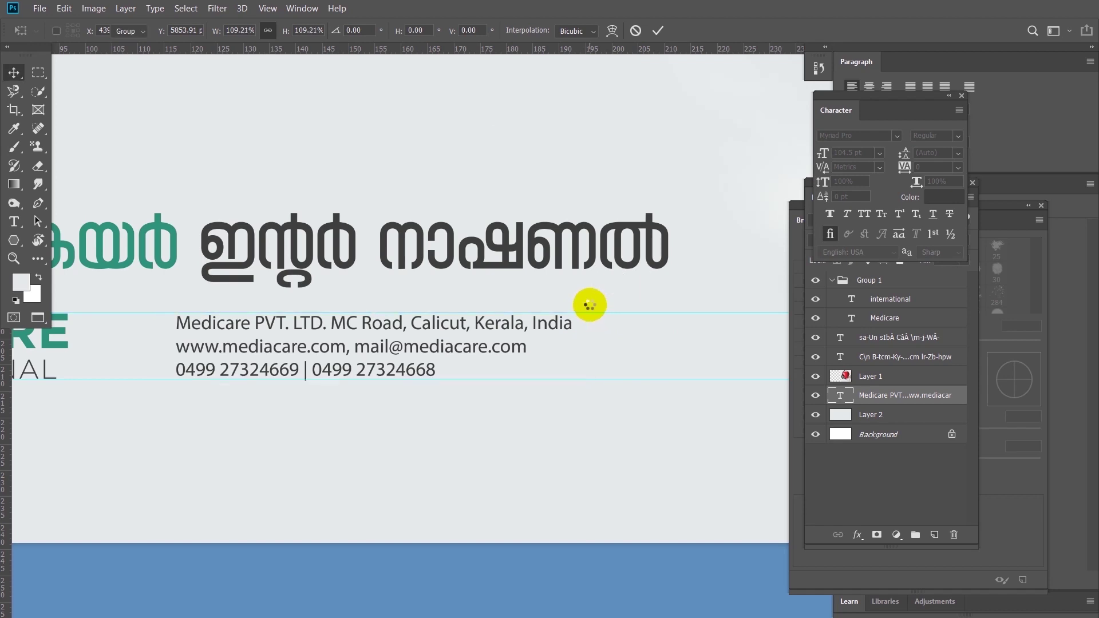
{"action": "scroll", "coordinate": [589, 304], "scroll_direction": "down", "scroll_amount": 2}
{"action": "scroll", "coordinate": [503, 449], "scroll_direction": "down", "scroll_amount": 2}
{"action": "scroll", "coordinate": [392, 491], "scroll_direction": "down", "scroll_amount": 1}
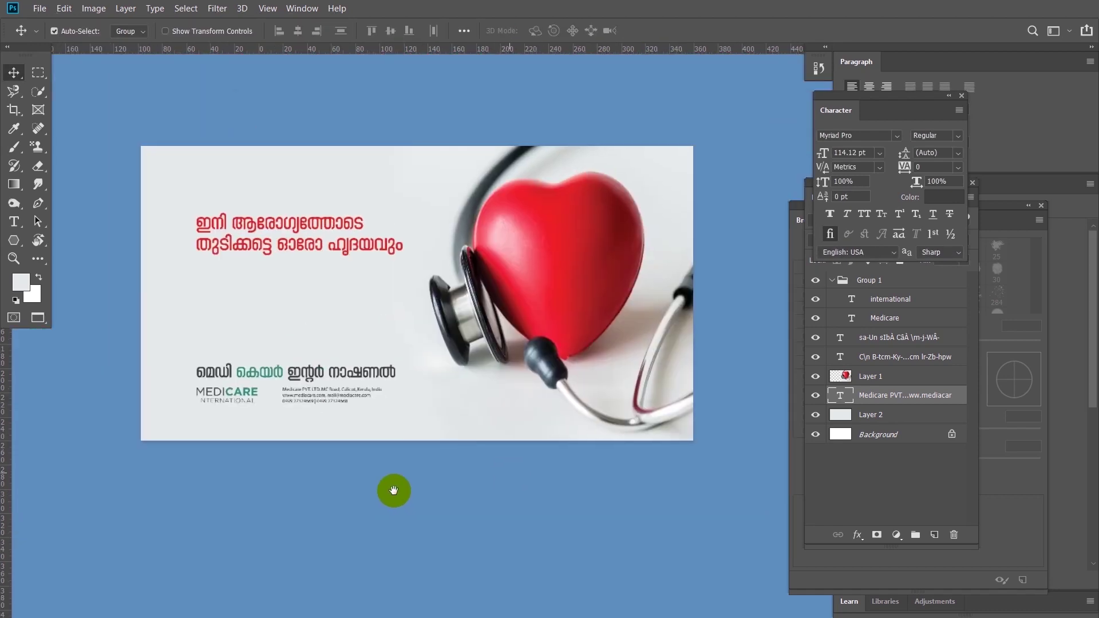
{"action": "left_click_drag", "start_coordinate": [446, 413], "coordinate": [418, 453]}
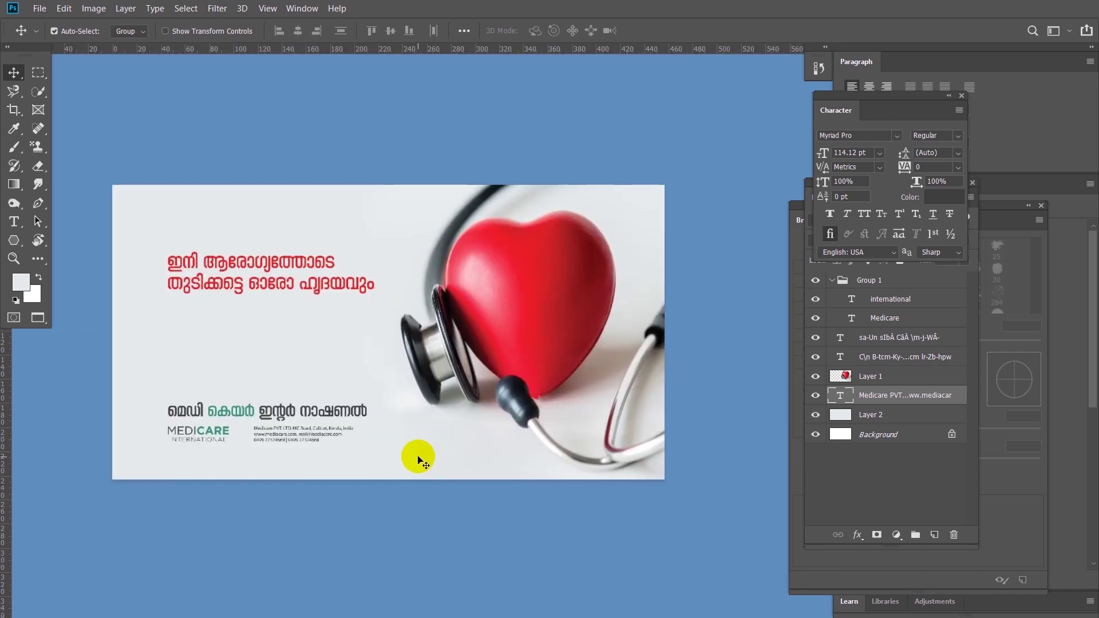
{"action": "left_click_drag", "start_coordinate": [285, 292], "coordinate": [288, 322]}
{"action": "key", "text": "ctrl+z"}
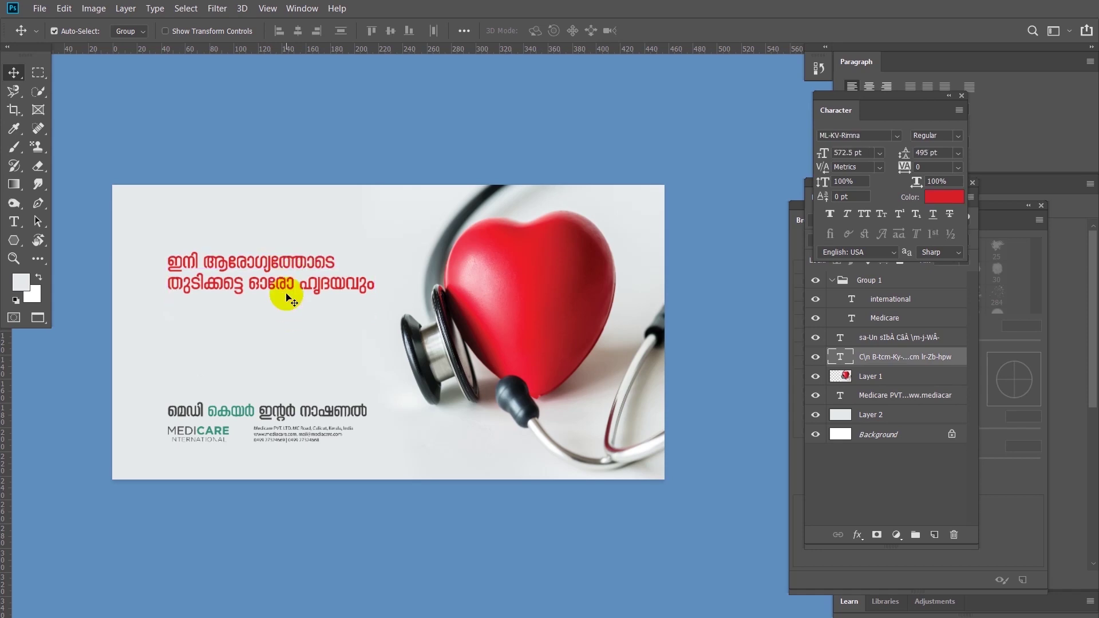
{"action": "key", "text": "f"}
{"action": "key", "text": "f"}
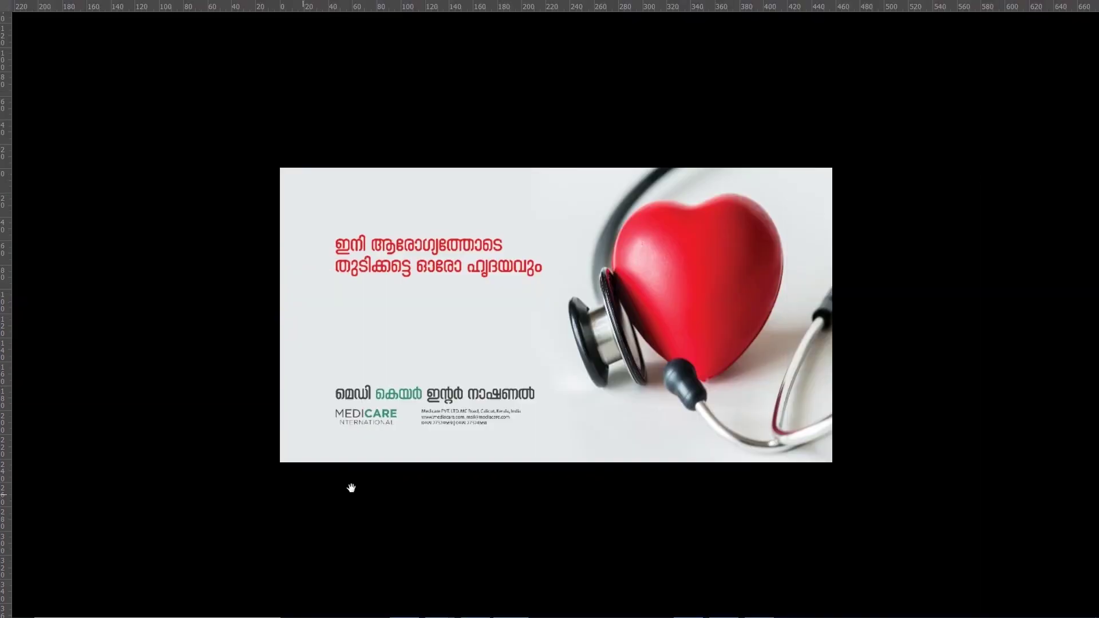
{"action": "scroll", "coordinate": [417, 380], "scroll_direction": "up", "scroll_amount": 5}
{"action": "scroll", "coordinate": [416, 404], "scroll_direction": "up", "scroll_amount": 1}
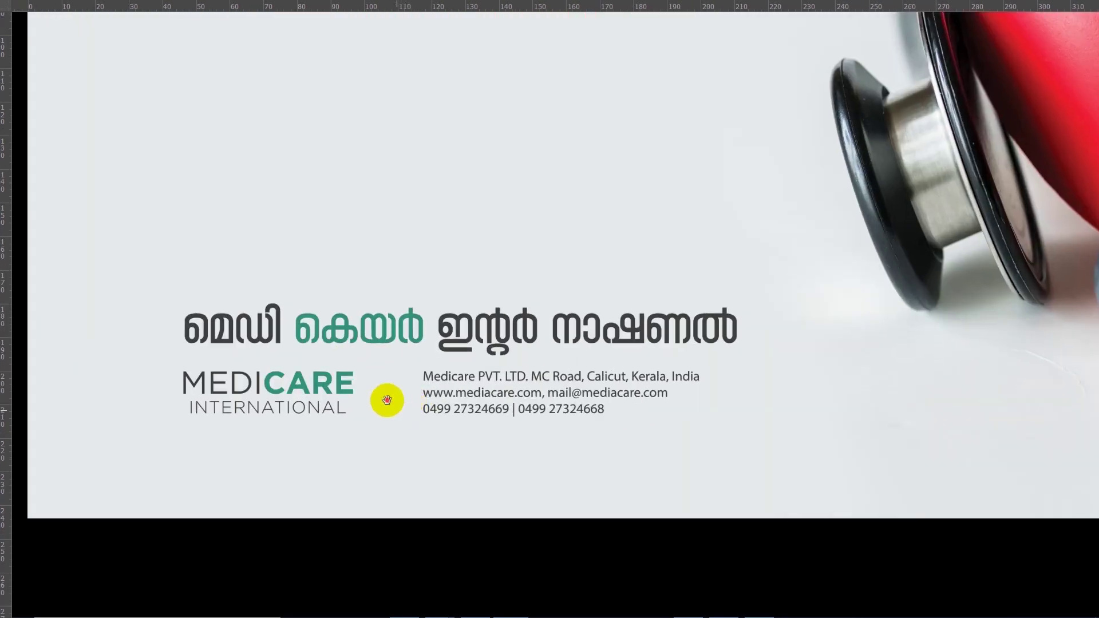
{"action": "left_click_drag", "start_coordinate": [395, 410], "coordinate": [378, 389]}
{"action": "key", "text": "ctrl+semicolon"}
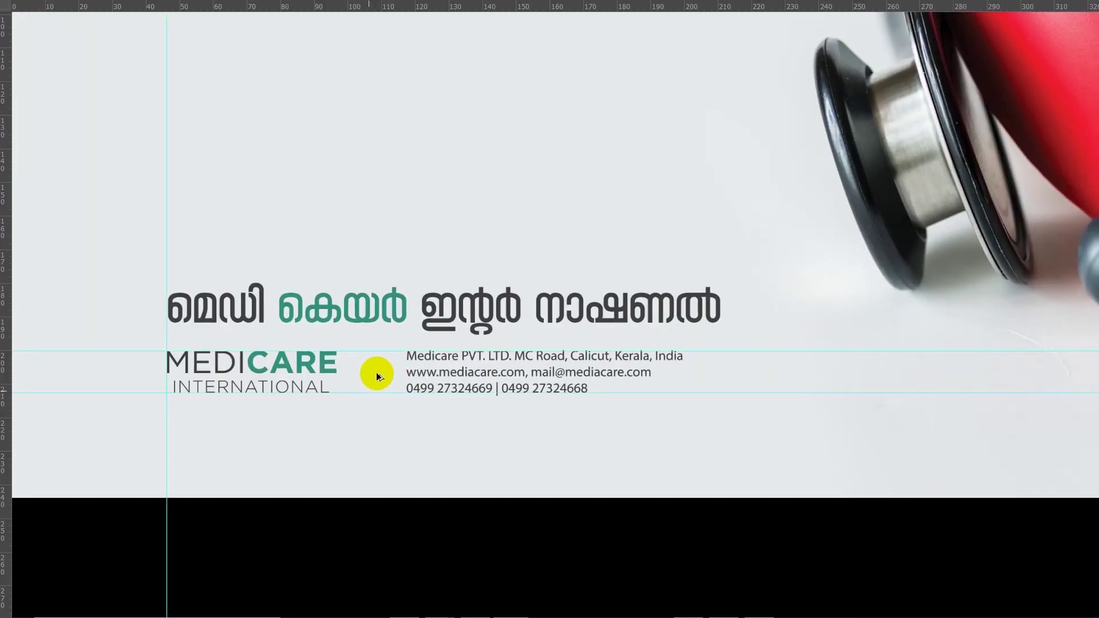
{"action": "key", "text": "f"}
{"action": "right_click", "coordinate": [13, 242]}
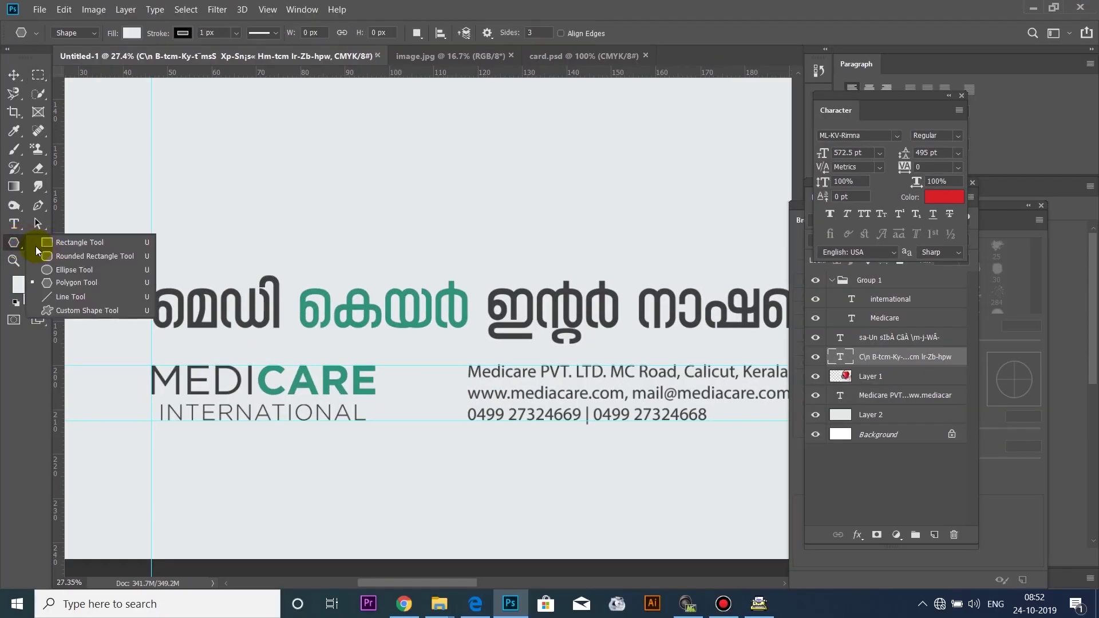
Draw a thin vertical rectangle between the MEDICARE logo and the contact details, undoing an accidental extra one.
{"action": "left_click", "coordinate": [63, 246]}
{"action": "left_click", "coordinate": [417, 372]}
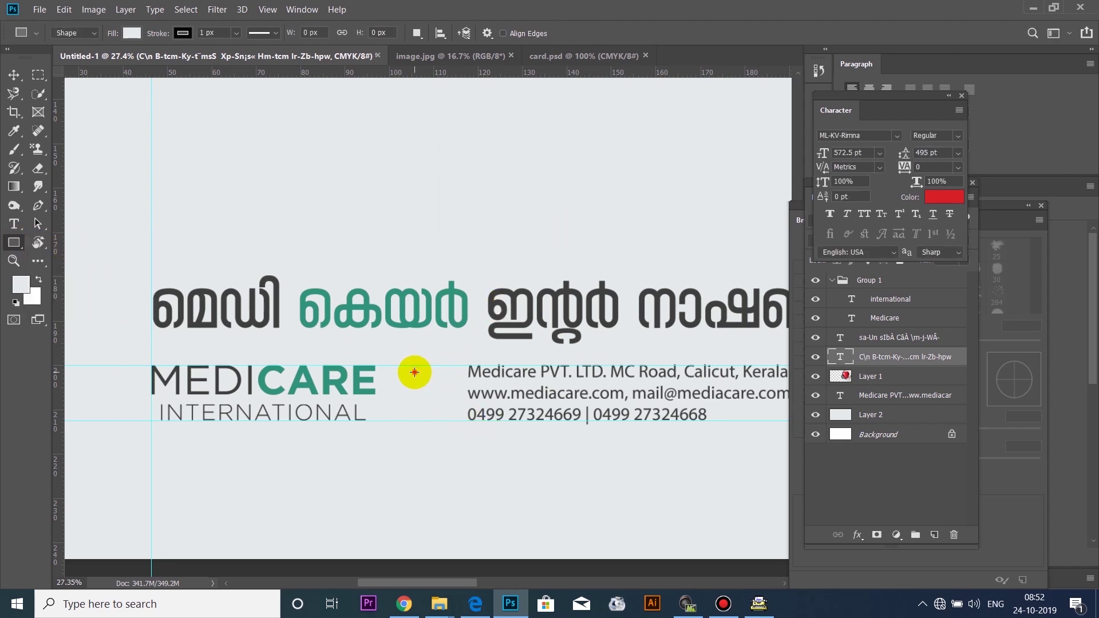
{"action": "left_click_drag", "start_coordinate": [415, 372], "coordinate": [419, 416]}
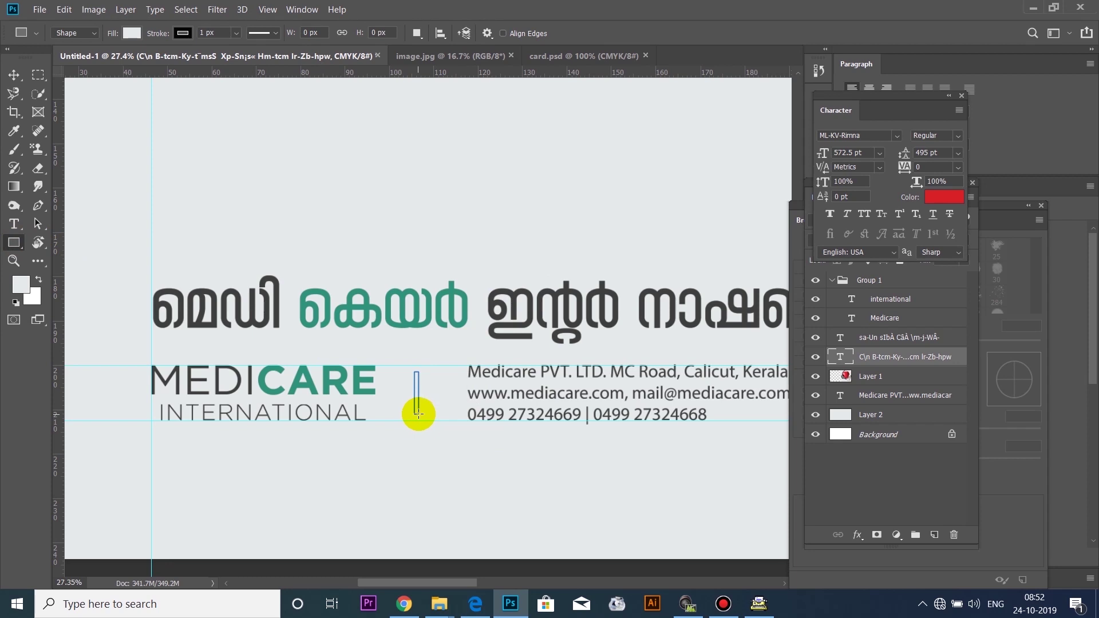
{"action": "left_click_drag", "start_coordinate": [423, 413], "coordinate": [423, 413]}
{"action": "scroll", "coordinate": [448, 277], "scroll_direction": "down", "scroll_amount": 2}
{"action": "left_click_drag", "start_coordinate": [448, 277], "coordinate": [419, 384]}
{"action": "scroll", "coordinate": [417, 383], "scroll_direction": "down", "scroll_amount": 1}
{"action": "key", "text": "ctrl+z"}
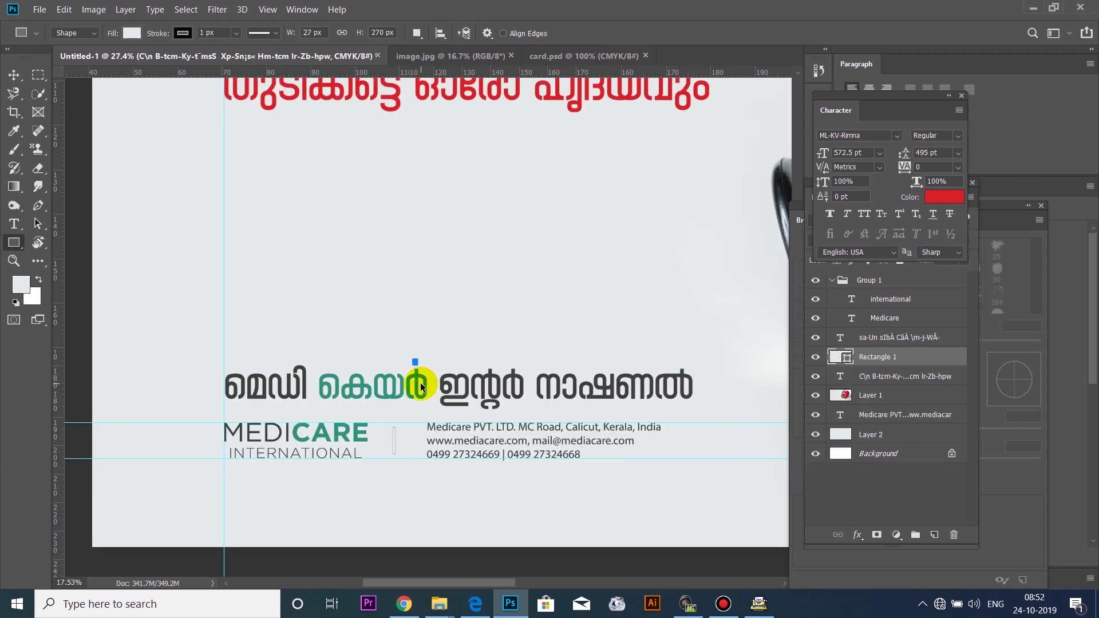
{"action": "scroll", "coordinate": [425, 351], "scroll_direction": "down", "scroll_amount": 1}
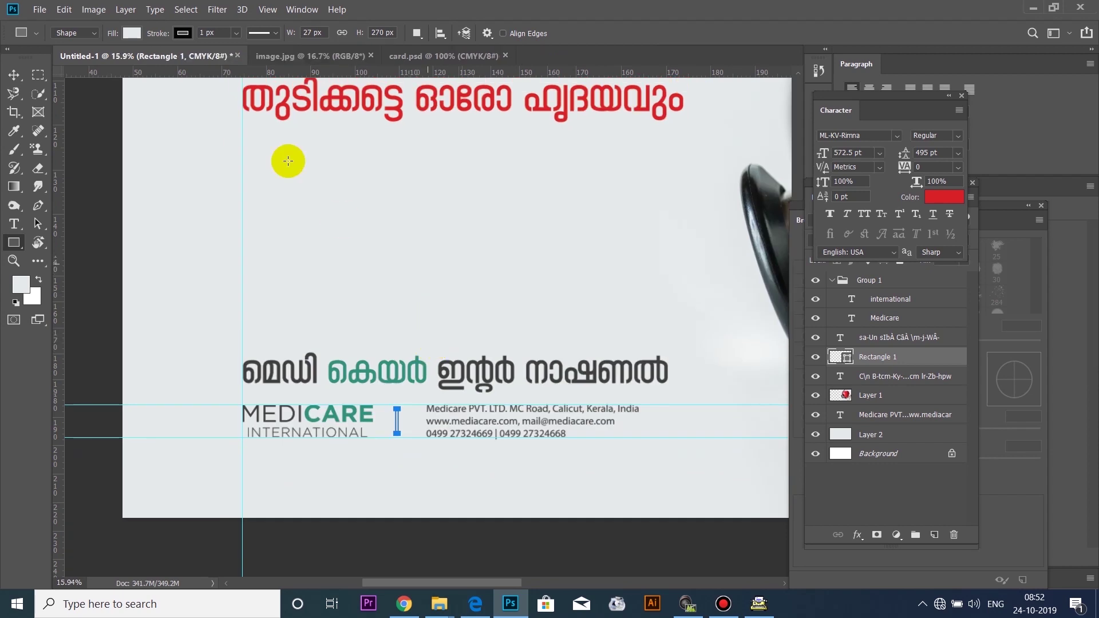
Give the bar no stroke and a red fill (d71f27) sampled from the headline.
{"action": "left_click", "coordinate": [183, 33]}
{"action": "left_click", "coordinate": [130, 61]}
{"action": "left_click", "coordinate": [199, 60]}
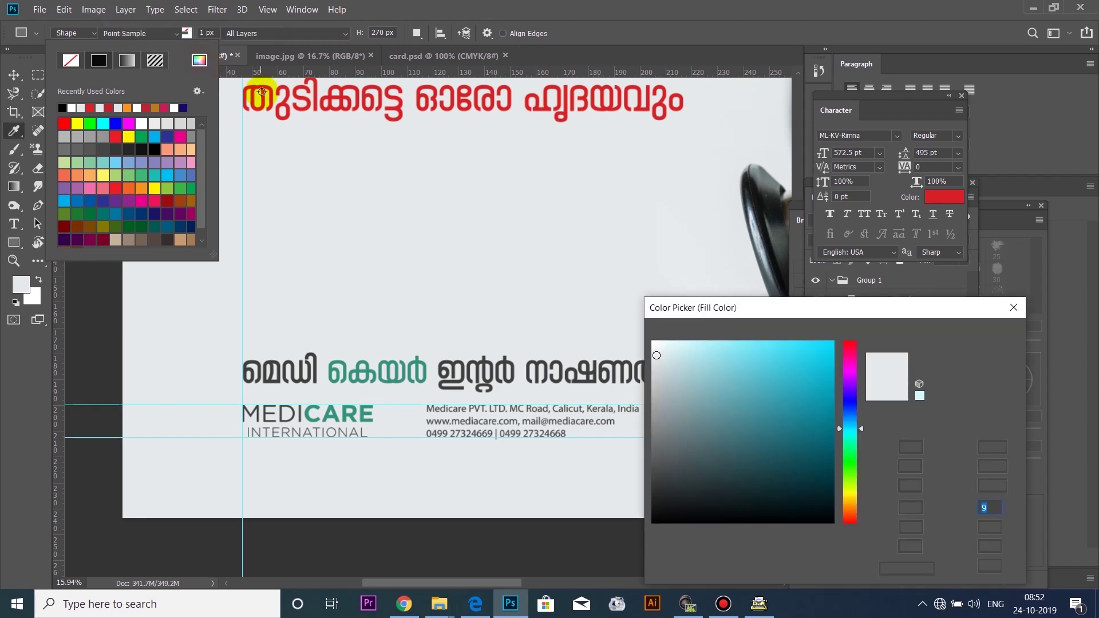
{"action": "left_click", "coordinate": [292, 111]}
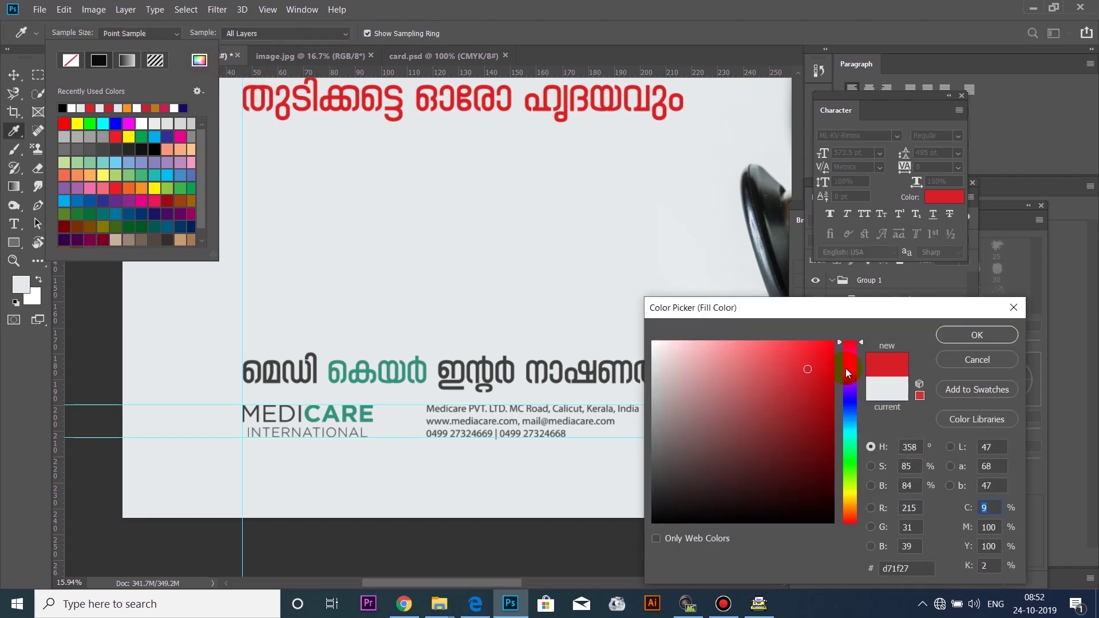
{"action": "left_click", "coordinate": [976, 336]}
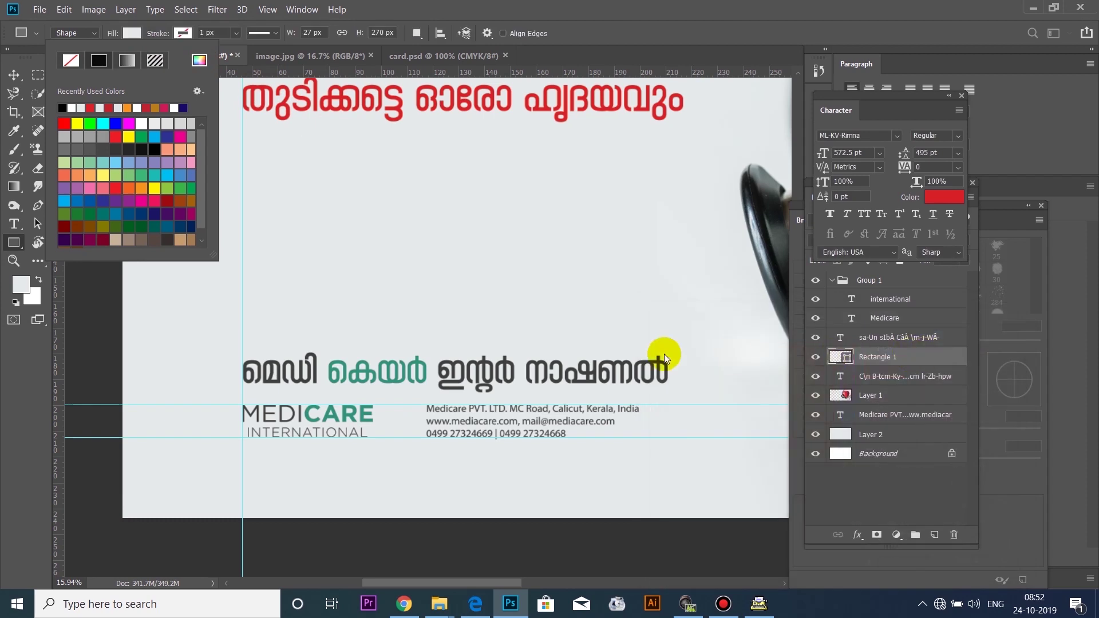
{"action": "left_click", "coordinate": [13, 80]}
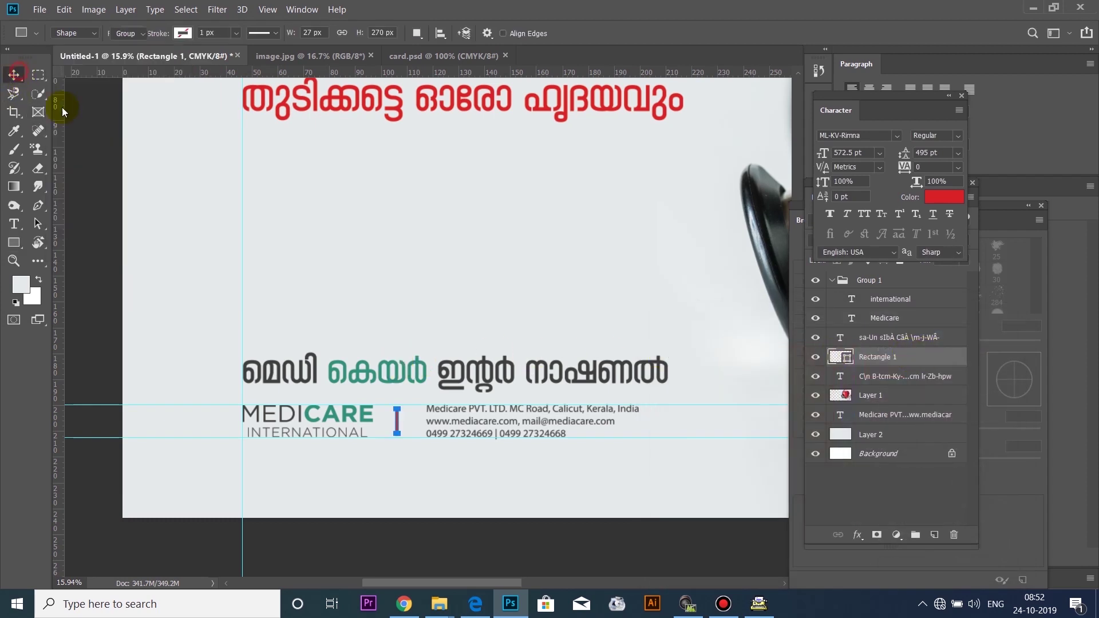
{"action": "left_click", "coordinate": [423, 248]}
{"action": "scroll", "coordinate": [500, 356], "scroll_direction": "down", "scroll_amount": 3}
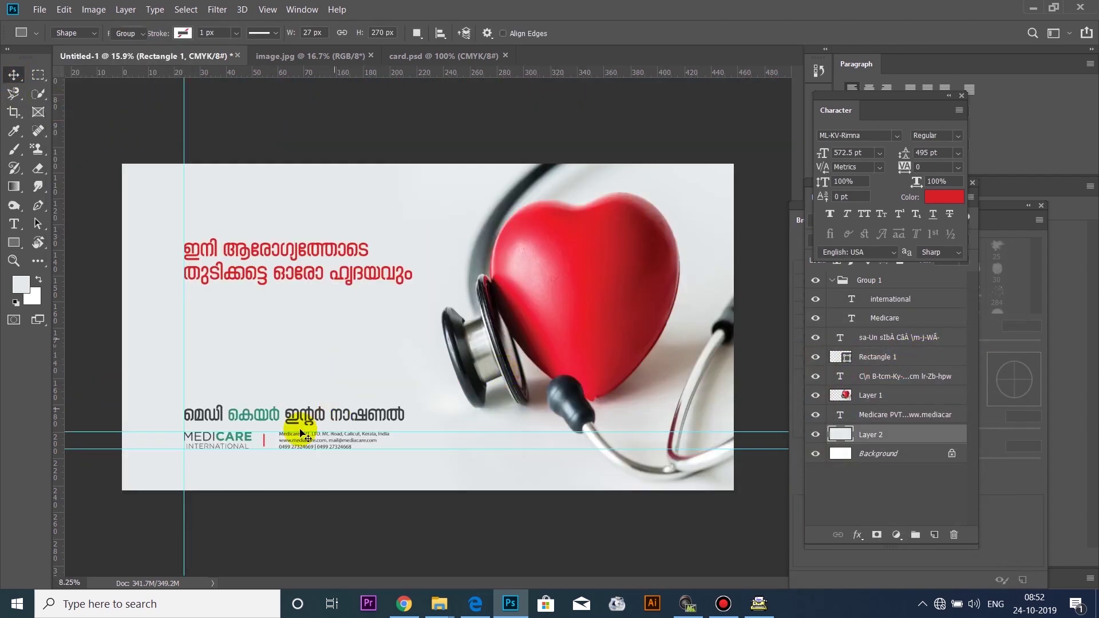
Select the red divider bar and apply a free transform without changing it.
{"action": "scroll", "coordinate": [303, 434], "scroll_direction": "up", "scroll_amount": 3}
{"action": "scroll", "coordinate": [286, 443], "scroll_direction": "up", "scroll_amount": 3}
{"action": "scroll", "coordinate": [273, 442], "scroll_direction": "up", "scroll_amount": 2}
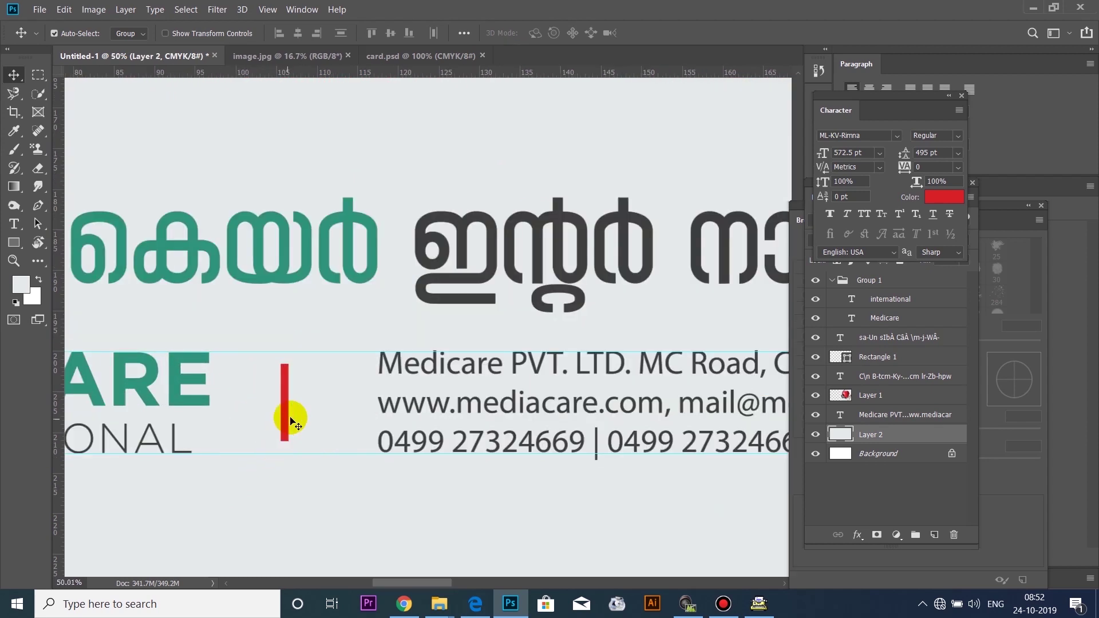
{"action": "left_click", "coordinate": [288, 419]}
{"action": "key", "text": "ctrl+t"}
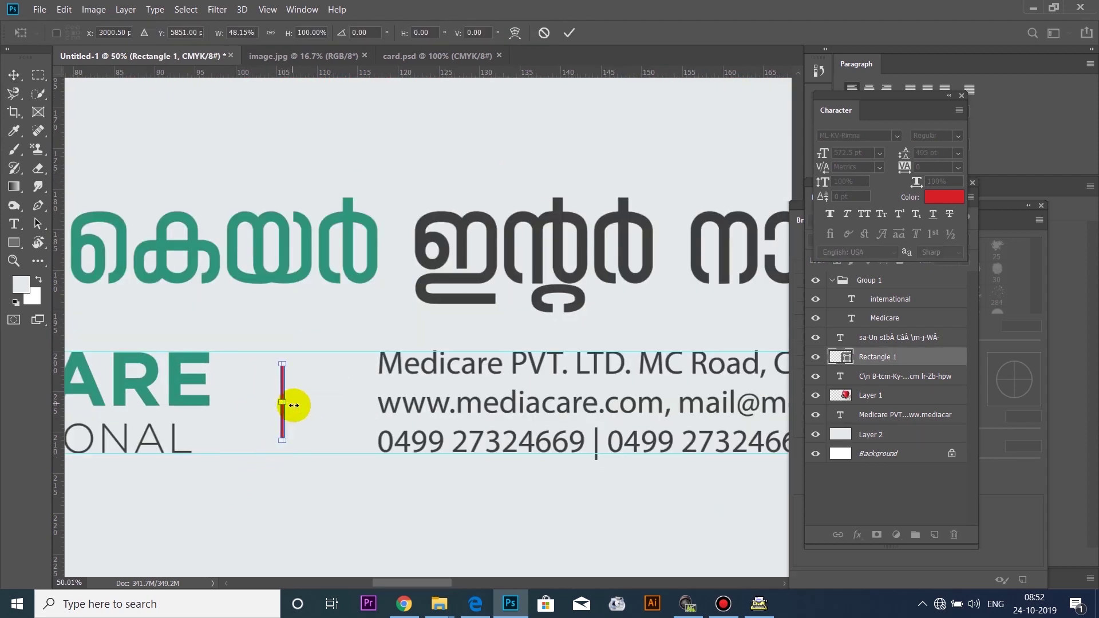
{"action": "key", "text": "Return"}
{"action": "left_click", "coordinate": [306, 395]}
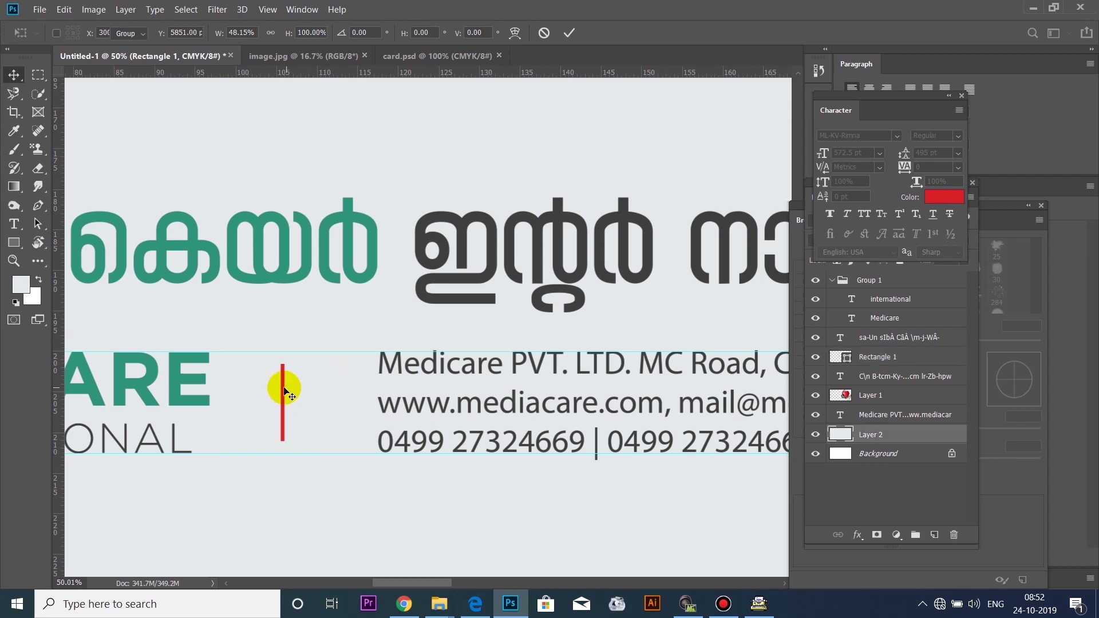
Shorten the red divider bar to about 74% height and shift the contact details slightly left.
{"action": "left_click", "coordinate": [284, 391]}
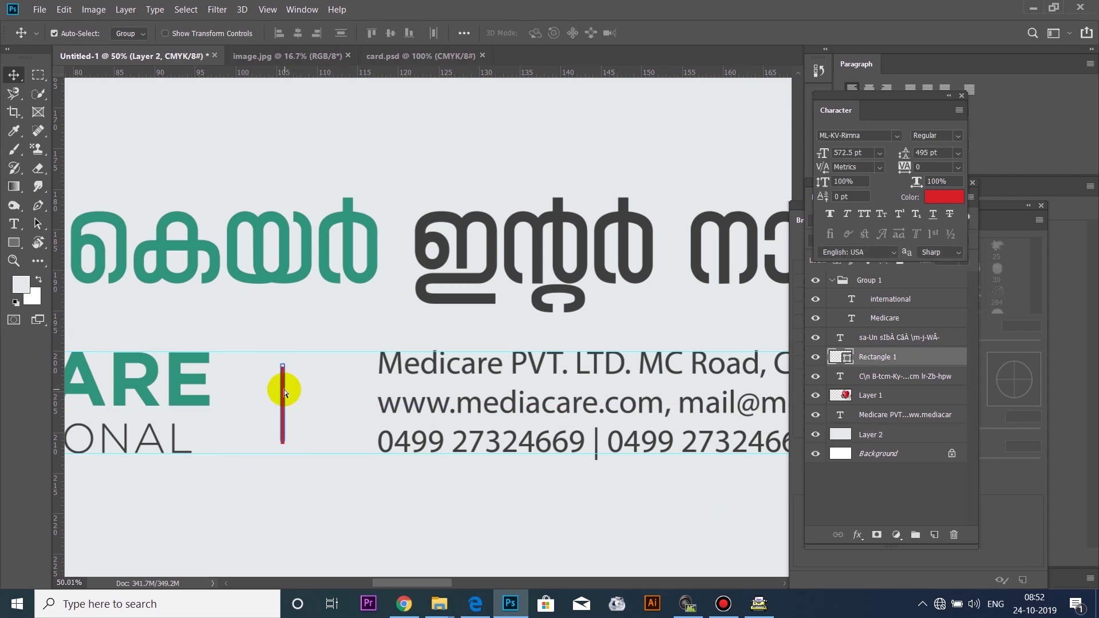
{"action": "key", "text": "ctrl+t"}
{"action": "left_click_drag", "start_coordinate": [283, 364], "coordinate": [288, 368]}
{"action": "key", "text": "Return"}
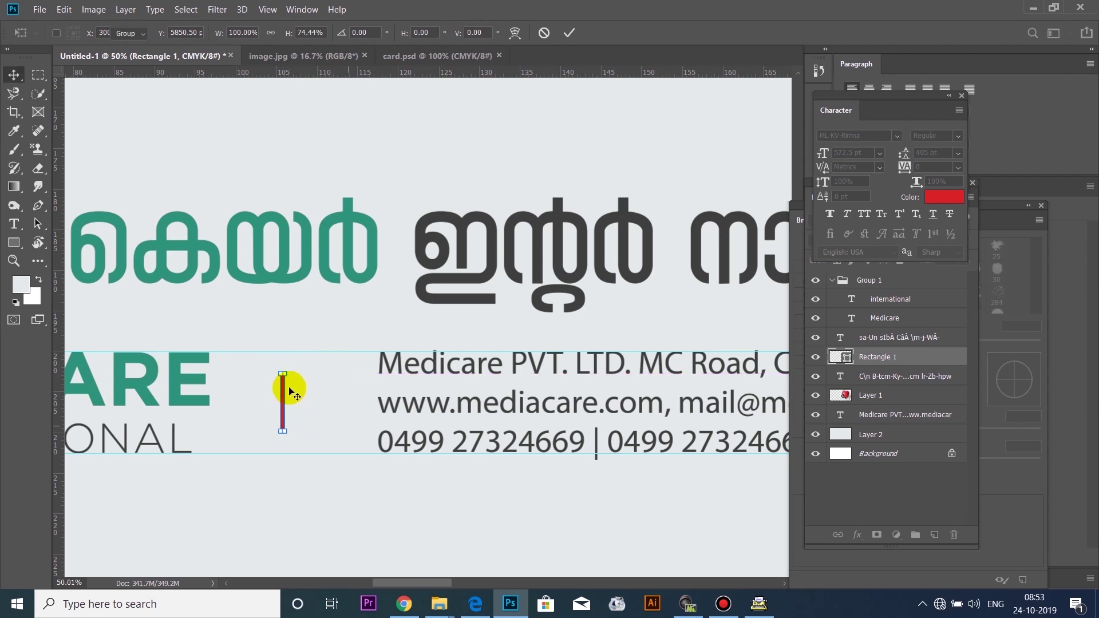
{"action": "left_click", "coordinate": [303, 383]}
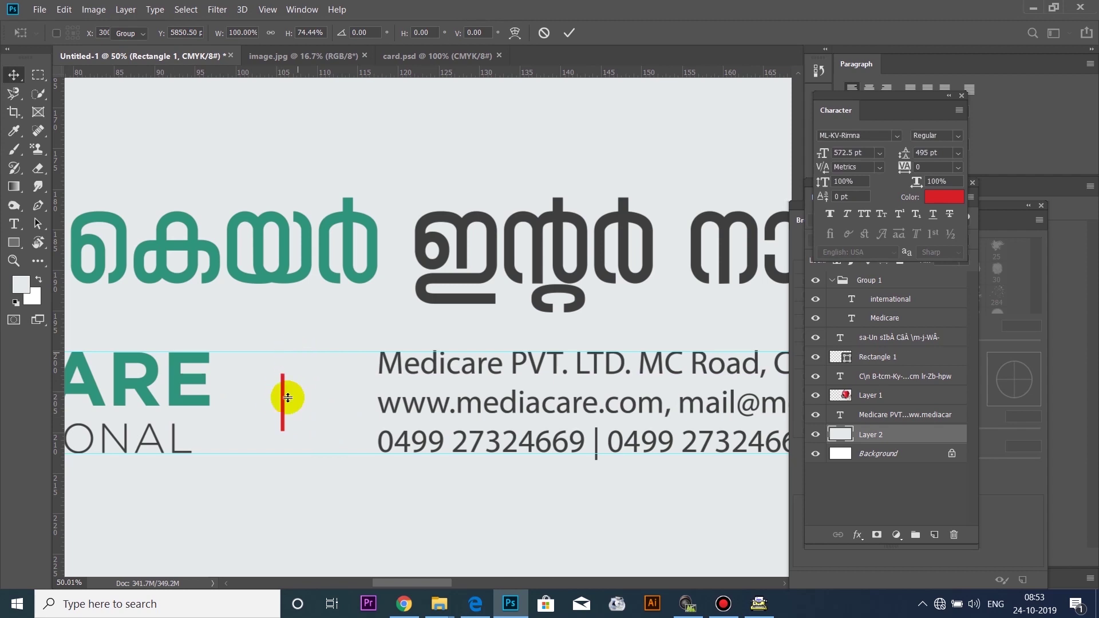
{"action": "scroll", "coordinate": [355, 421], "scroll_direction": "down", "scroll_amount": 3}
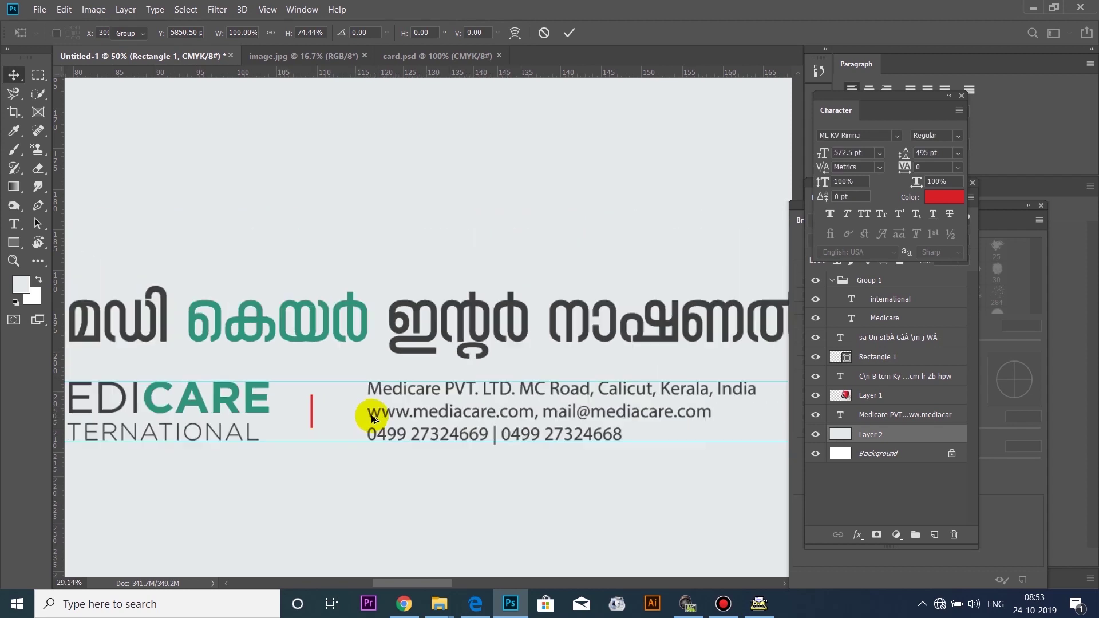
{"action": "left_click_drag", "start_coordinate": [383, 417], "coordinate": [370, 421]}
Nudge the dark-and-teal Malayalam name onto the left vertical guide.
{"action": "scroll", "coordinate": [259, 413], "scroll_direction": "up", "scroll_amount": 2}
{"action": "scroll", "coordinate": [289, 413], "scroll_direction": "up", "scroll_amount": 2}
{"action": "scroll", "coordinate": [258, 400], "scroll_direction": "up", "scroll_amount": 2}
{"action": "scroll", "coordinate": [250, 392], "scroll_direction": "up", "scroll_amount": 2}
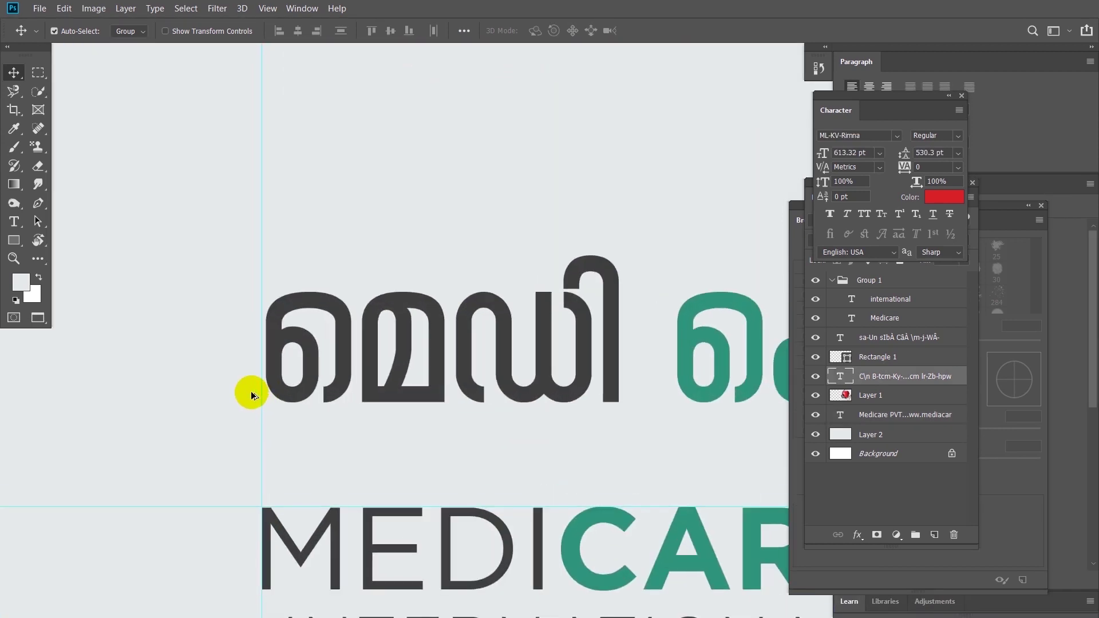
{"action": "left_click", "coordinate": [277, 342]}
{"action": "key", "text": "alt+Left"}
{"action": "key", "text": "alt+Left"}
{"action": "key", "text": "alt+Left"}
{"action": "key", "text": "alt+Left"}
{"action": "scroll", "coordinate": [358, 326], "scroll_direction": "down", "scroll_amount": 1}
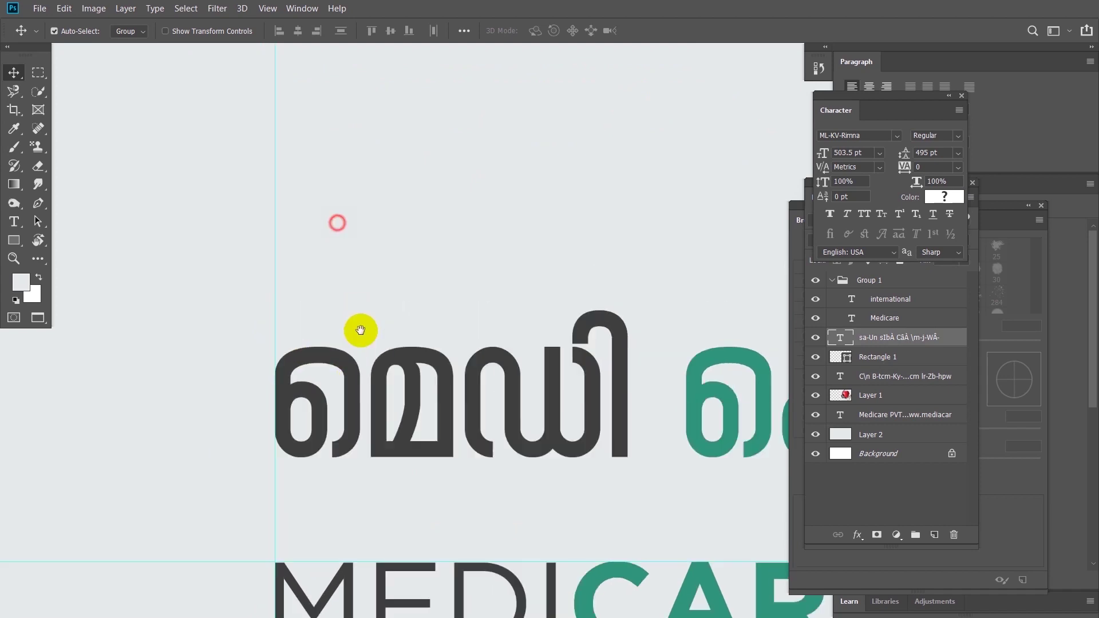
{"action": "scroll", "coordinate": [385, 250], "scroll_direction": "down", "scroll_amount": 1}
{"action": "scroll", "coordinate": [361, 348], "scroll_direction": "down", "scroll_amount": 1}
{"action": "scroll", "coordinate": [330, 290], "scroll_direction": "up", "scroll_amount": 5}
{"action": "scroll", "coordinate": [330, 281], "scroll_direction": "up", "scroll_amount": 2}
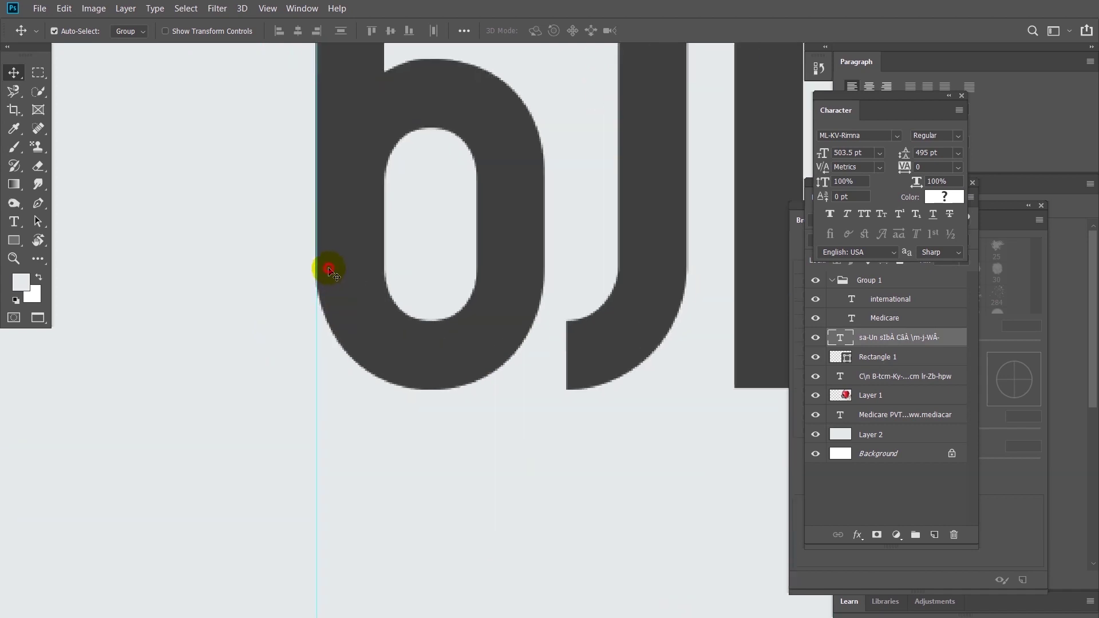
{"action": "key", "text": "alt+Right"}
{"action": "key", "text": "alt+Right"}
{"action": "key", "text": "alt+Left"}
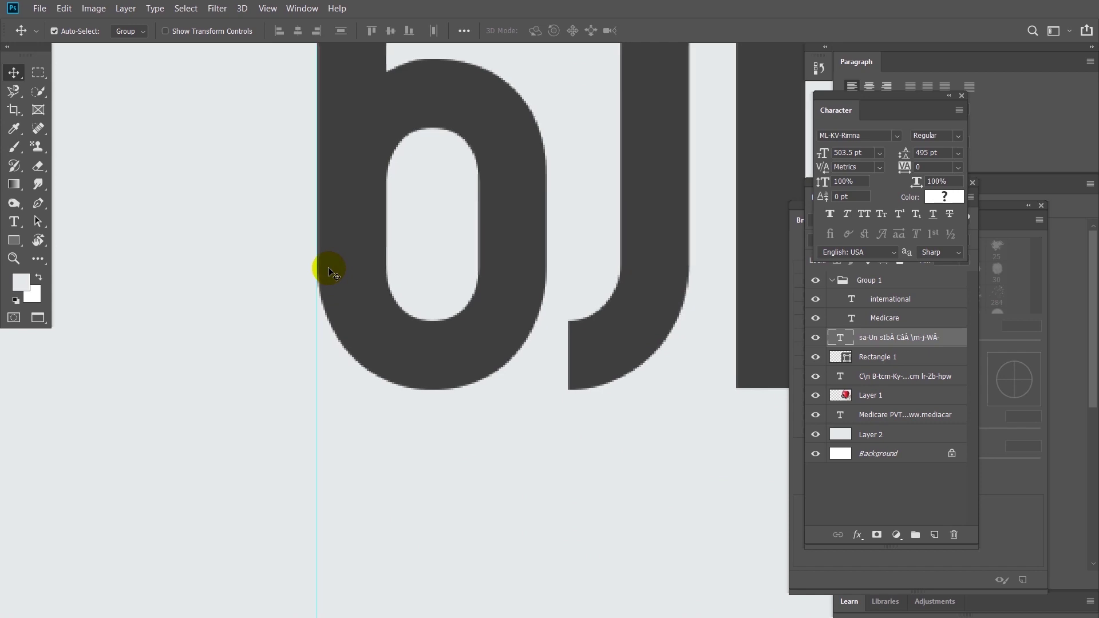
{"action": "scroll", "coordinate": [326, 341], "scroll_direction": "down", "scroll_amount": 4}
{"action": "scroll", "coordinate": [361, 246], "scroll_direction": "down", "scroll_amount": 2}
{"action": "scroll", "coordinate": [393, 429], "scroll_direction": "down", "scroll_amount": 3}
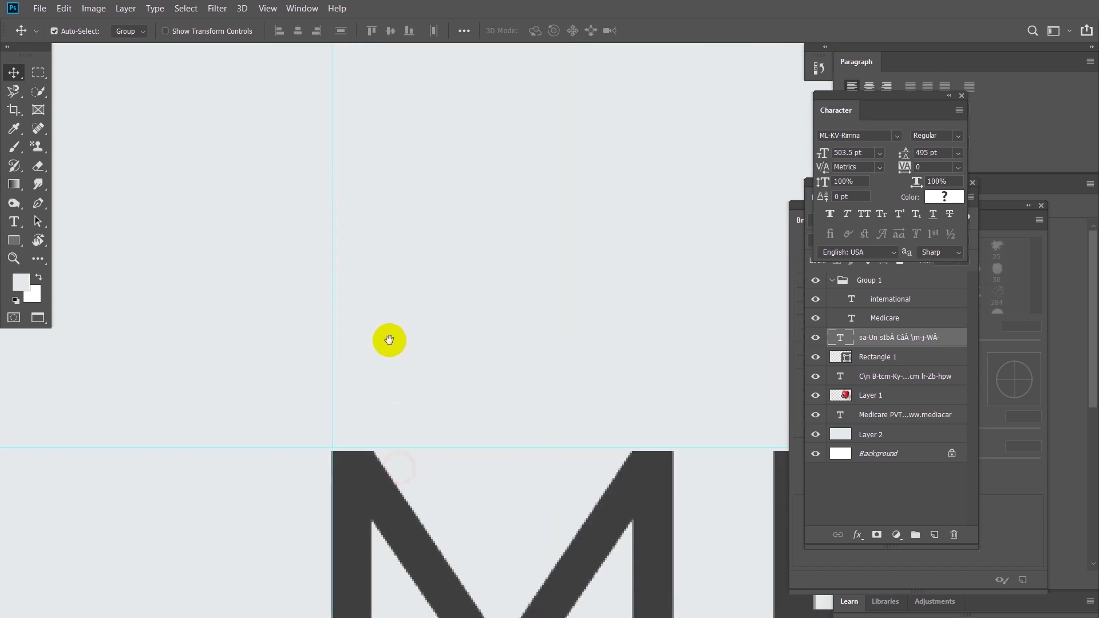
{"action": "scroll", "coordinate": [388, 339], "scroll_direction": "down", "scroll_amount": 2}
{"action": "scroll", "coordinate": [371, 392], "scroll_direction": "down", "scroll_amount": 1}
Nudge the MEDICARE logo group right onto the left guide.
{"action": "left_click", "coordinate": [369, 396]}
{"action": "key", "text": "Right"}
{"action": "key", "text": "Right"}
{"action": "scroll", "coordinate": [429, 355], "scroll_direction": "up", "scroll_amount": 5}
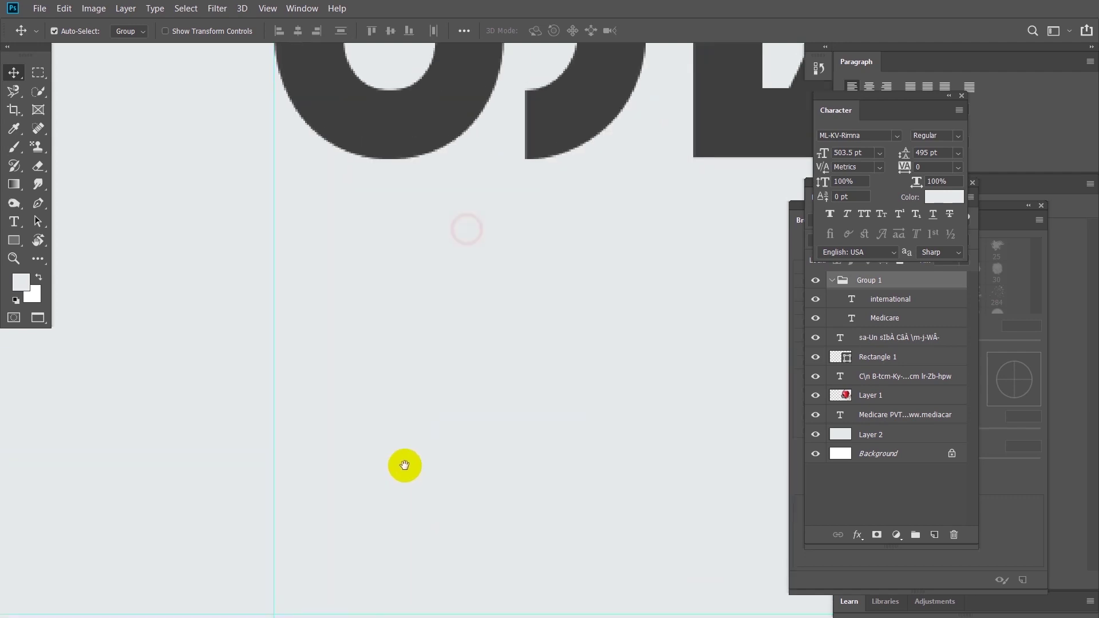
{"action": "scroll", "coordinate": [417, 400], "scroll_direction": "up", "scroll_amount": 3}
{"action": "scroll", "coordinate": [452, 309], "scroll_direction": "up", "scroll_amount": 3}
{"action": "scroll", "coordinate": [458, 288], "scroll_direction": "down", "scroll_amount": 2}
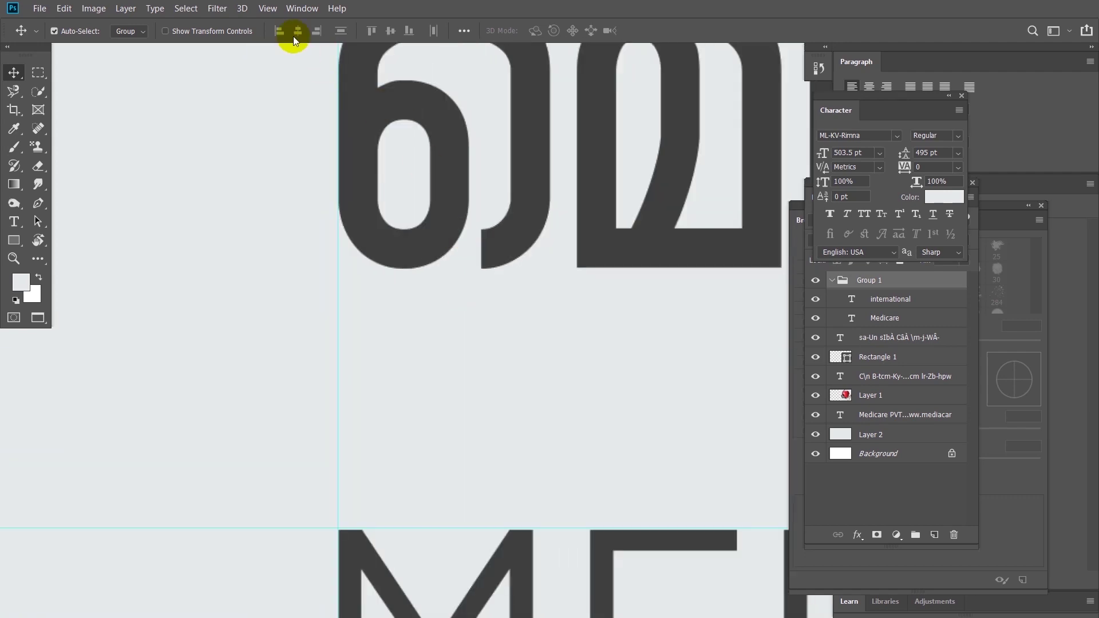
Switch the document view to Print Size to check the alignment.
{"action": "left_click", "coordinate": [272, 12]}
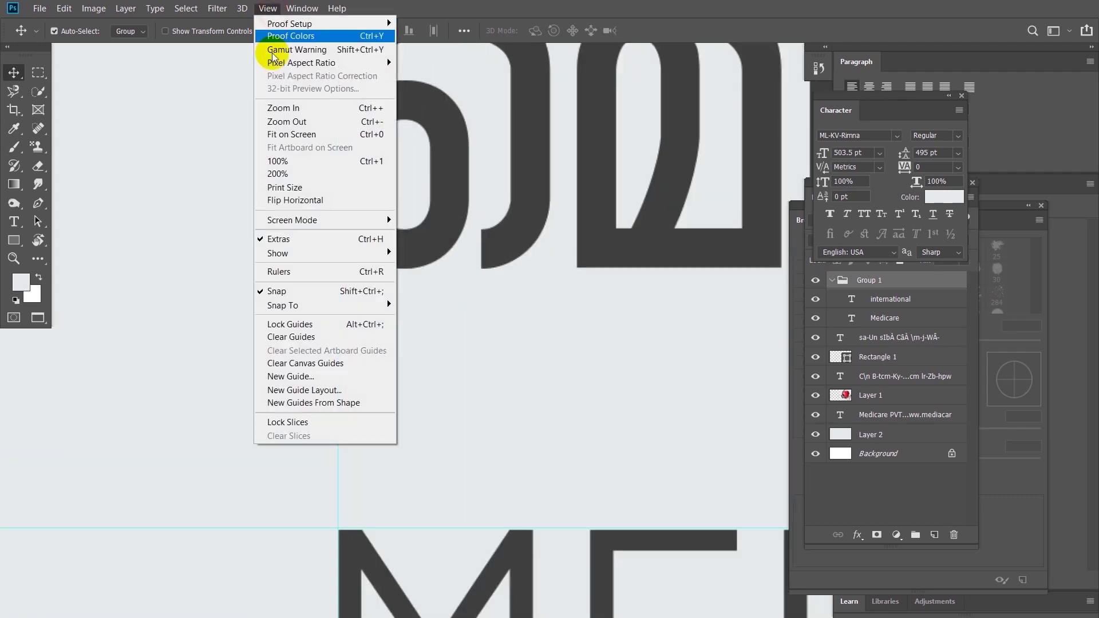
{"action": "left_click", "coordinate": [280, 187]}
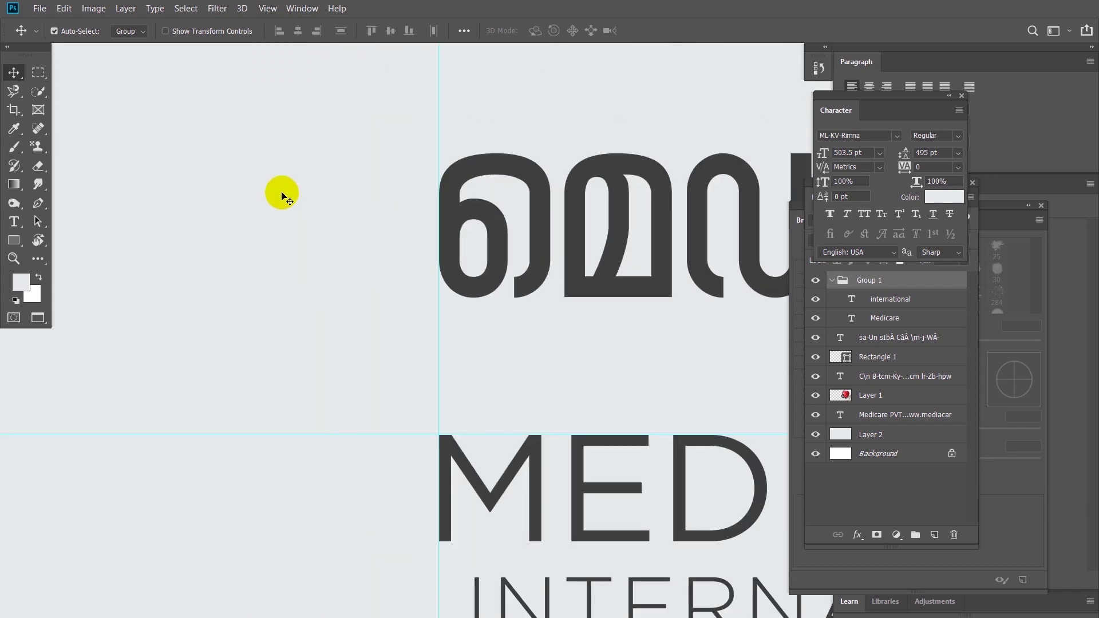
{"action": "scroll", "coordinate": [315, 324], "scroll_direction": "up", "scroll_amount": 3}
{"action": "scroll", "coordinate": [554, 309], "scroll_direction": "up", "scroll_amount": 2}
{"action": "scroll", "coordinate": [554, 309], "scroll_direction": "right", "scroll_amount": 5}
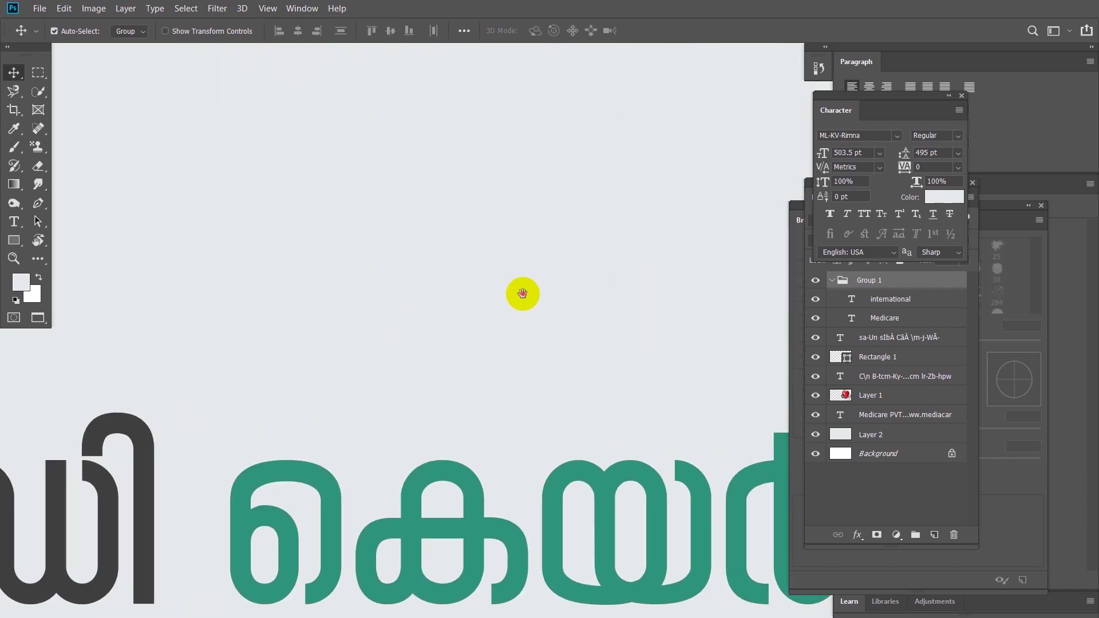
{"action": "scroll", "coordinate": [520, 292], "scroll_direction": "down", "scroll_amount": 2}
{"action": "scroll", "coordinate": [581, 326], "scroll_direction": "down", "scroll_amount": 2}
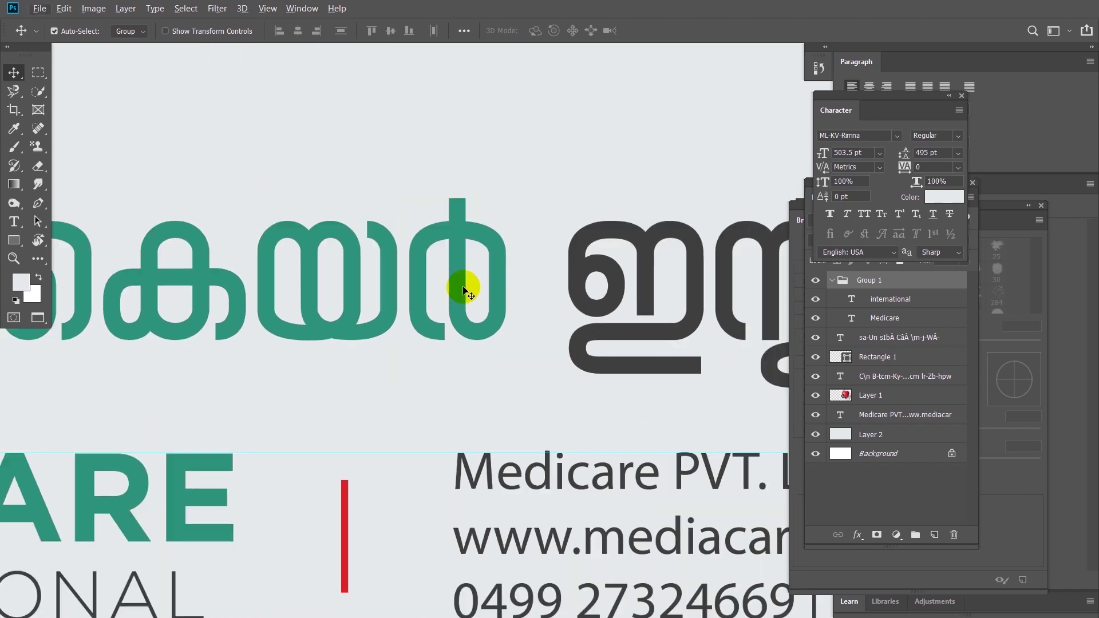
{"action": "left_click", "coordinate": [267, 8]}
{"action": "left_click", "coordinate": [288, 188]}
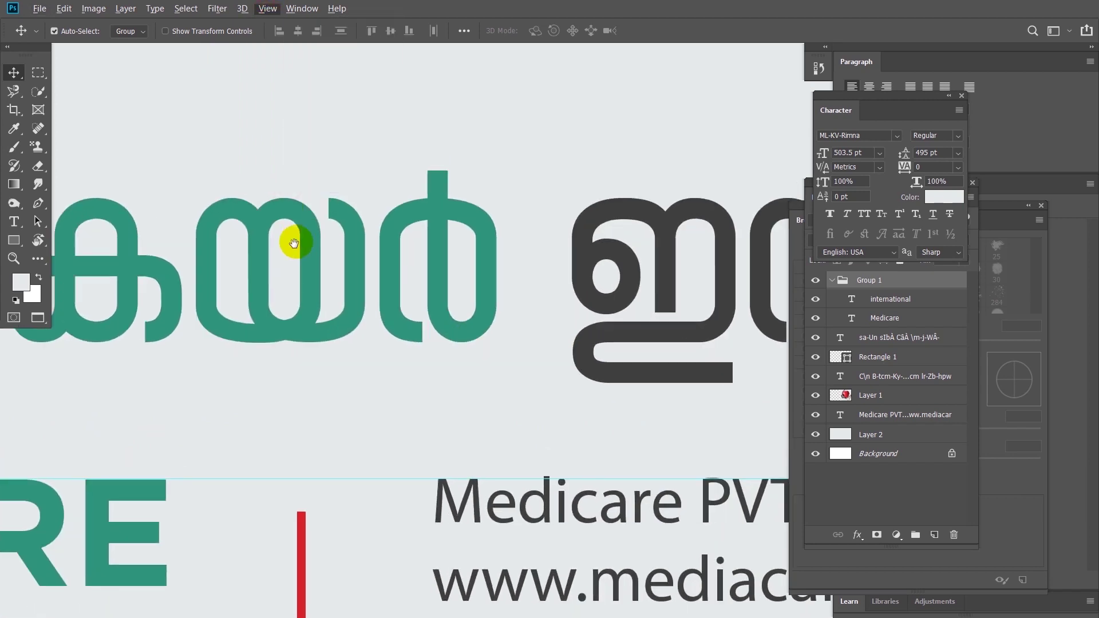
Select the red Malayalam headline and inspect its left edge against the guide.
{"action": "mouse_move", "coordinate": [392, 331]}
{"action": "left_mouse_down"}
{"action": "mouse_move", "coordinate": [377, 284]}
{"action": "mouse_move", "coordinate": [349, 466]}
{"action": "mouse_move", "coordinate": [337, 347]}
{"action": "left_mouse_up"}
{"action": "left_click_drag", "start_coordinate": [332, 215], "coordinate": [332, 279]}
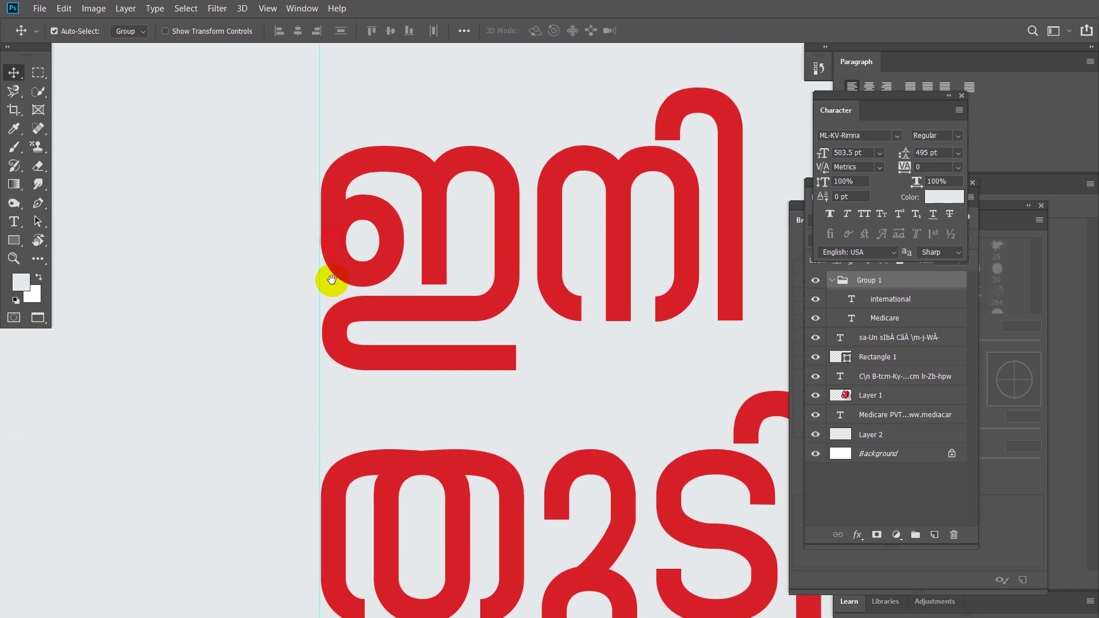
{"action": "left_click", "coordinate": [337, 220]}
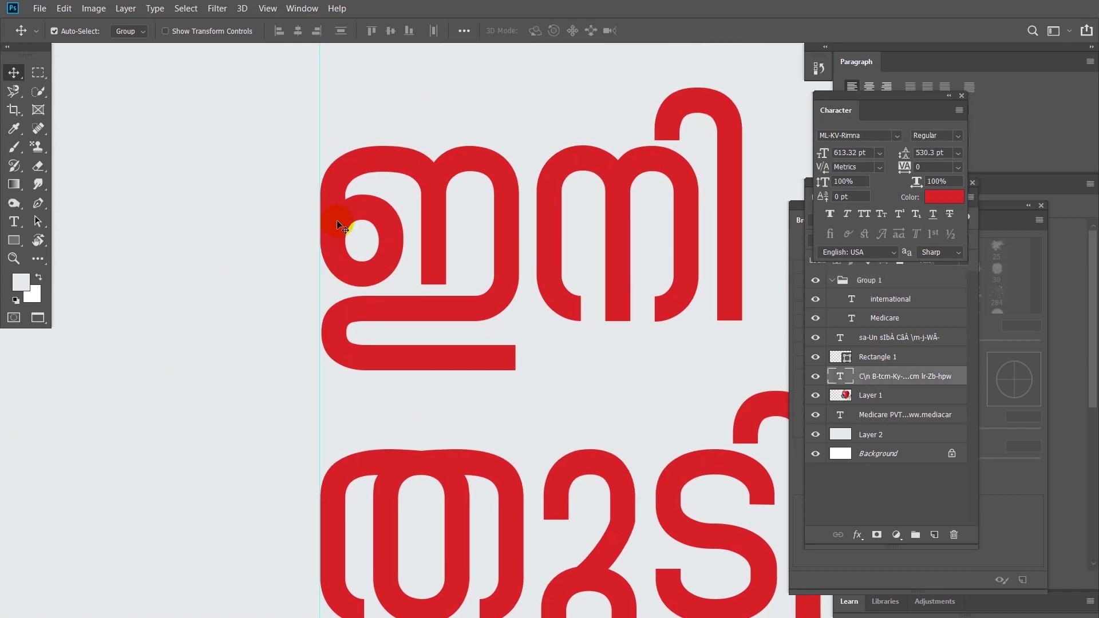
{"action": "scroll", "coordinate": [330, 219], "scroll_direction": "down", "scroll_amount": 1}
{"action": "scroll", "coordinate": [310, 214], "scroll_direction": "up", "scroll_amount": 3}
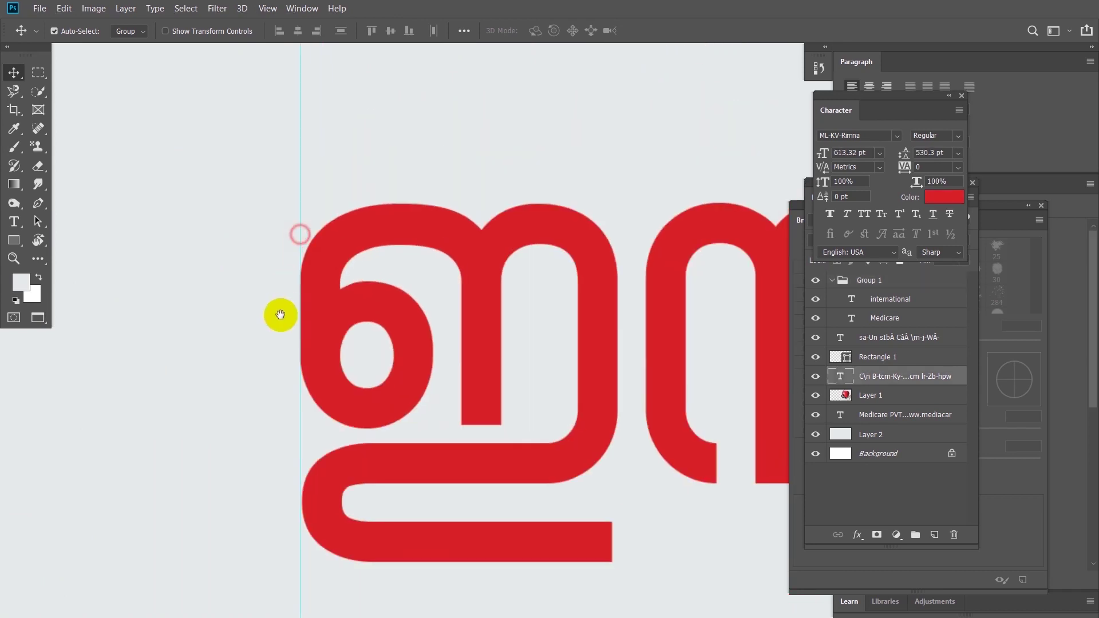
{"action": "left_click_drag", "start_coordinate": [299, 233], "coordinate": [279, 314]}
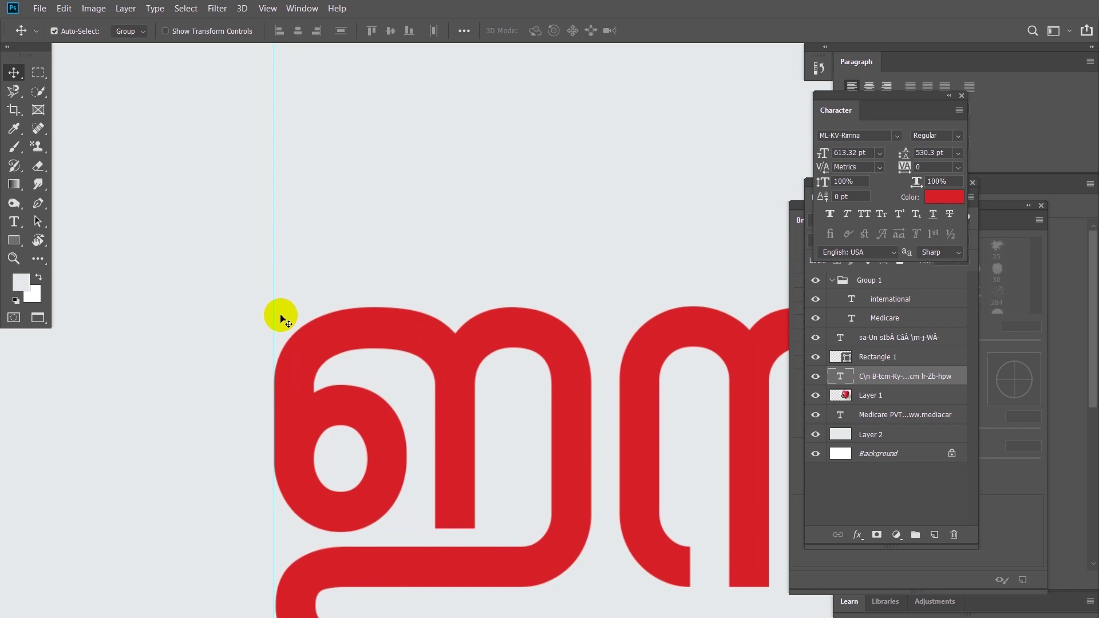
{"action": "scroll", "coordinate": [338, 369], "scroll_direction": "down", "scroll_amount": 1}
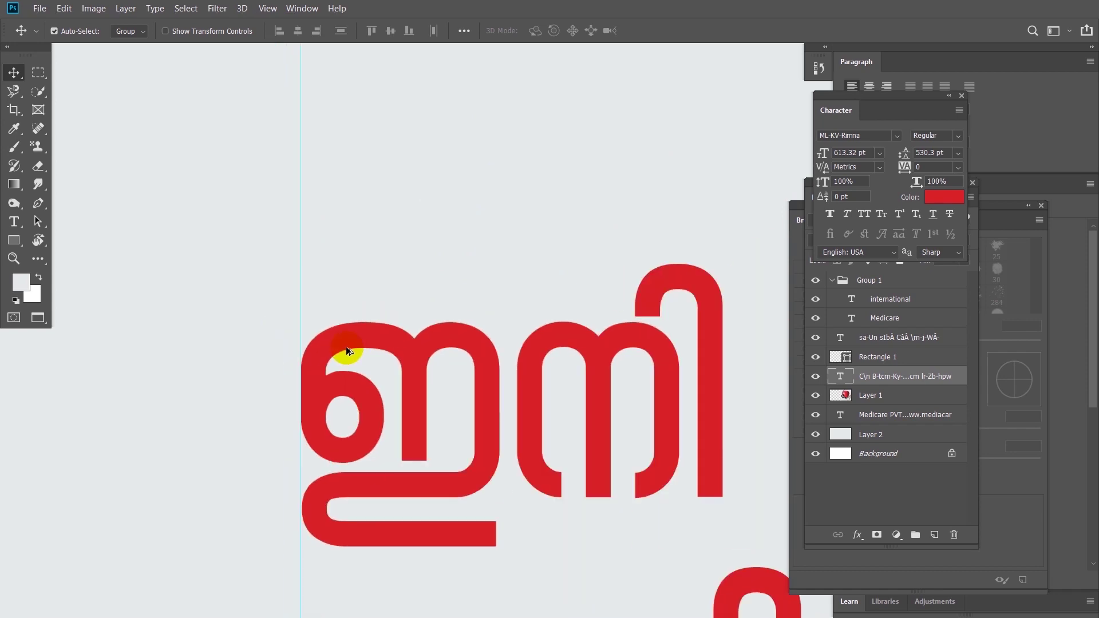
{"action": "scroll", "coordinate": [344, 355], "scroll_direction": "down", "scroll_amount": 1}
{"action": "scroll", "coordinate": [360, 363], "scroll_direction": "down", "scroll_amount": 1}
{"action": "scroll", "coordinate": [380, 368], "scroll_direction": "down", "scroll_amount": 1}
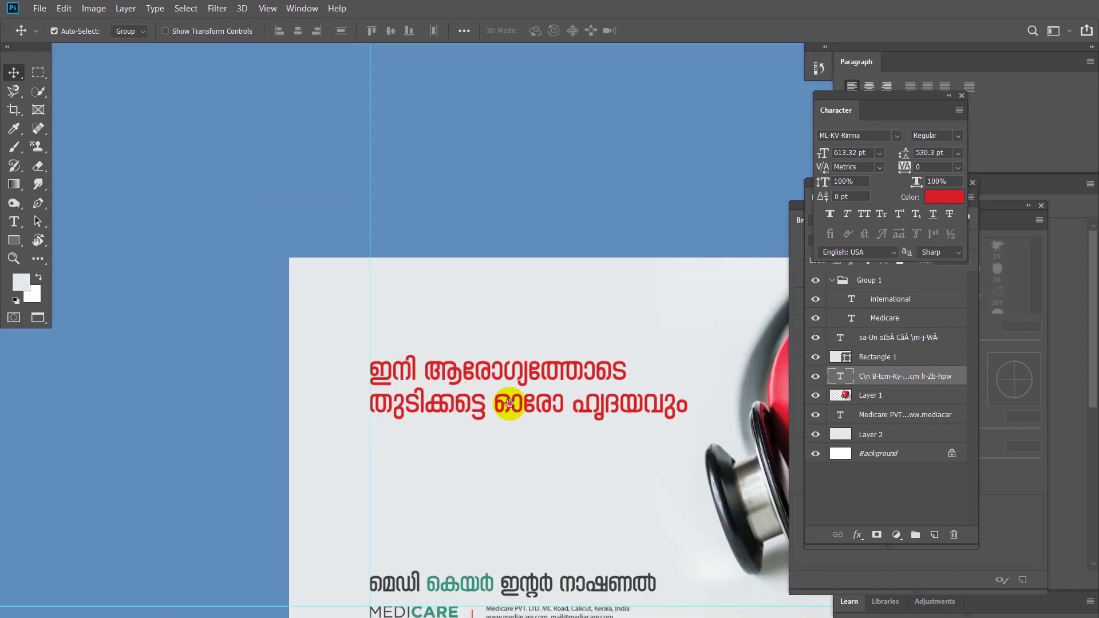
{"action": "scroll", "coordinate": [509, 403], "scroll_direction": "down", "scroll_amount": 1}
{"action": "scroll", "coordinate": [419, 328], "scroll_direction": "down", "scroll_amount": 1}
{"action": "scroll", "coordinate": [473, 326], "scroll_direction": "down", "scroll_amount": 1}
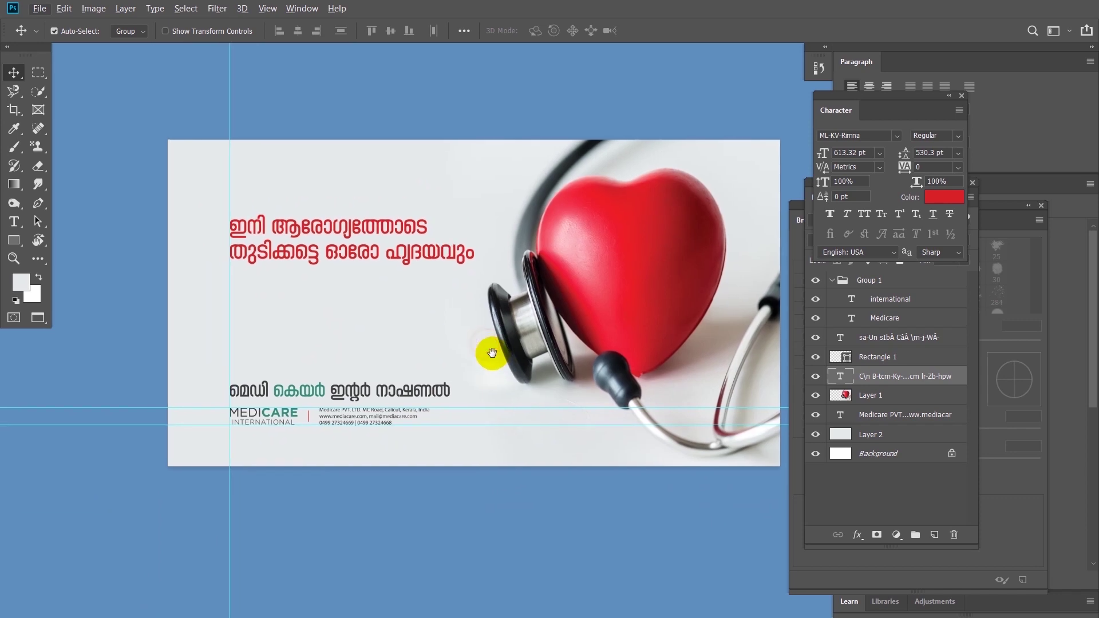